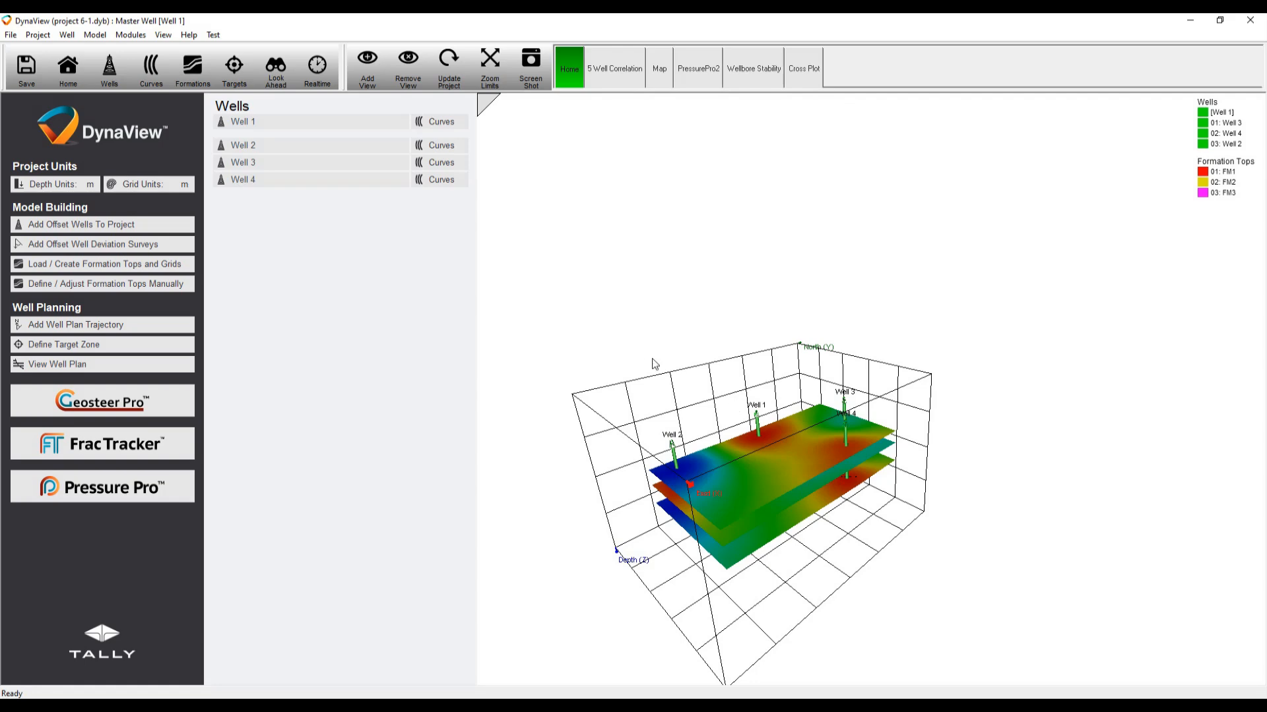
In the Wellbore Stability view, create well zones from the formations FM1, FM2 and FM3
drag(652, 359, 1159, 106)
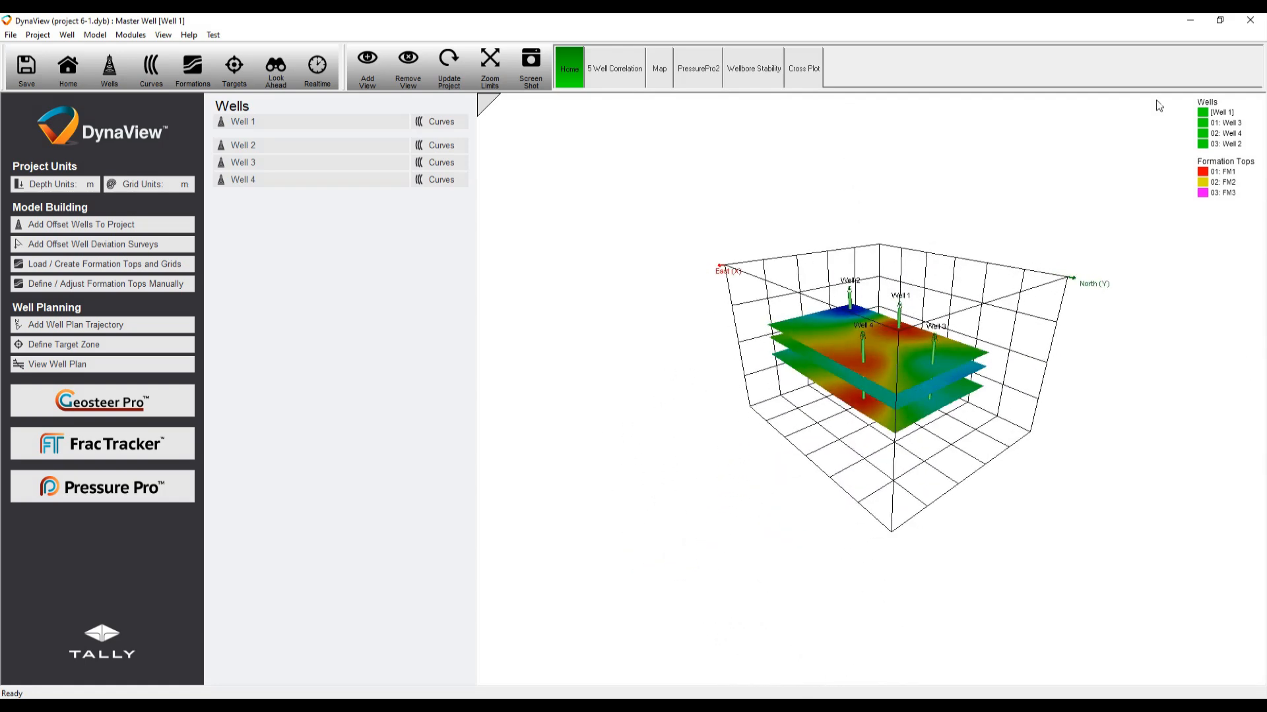
click(748, 63)
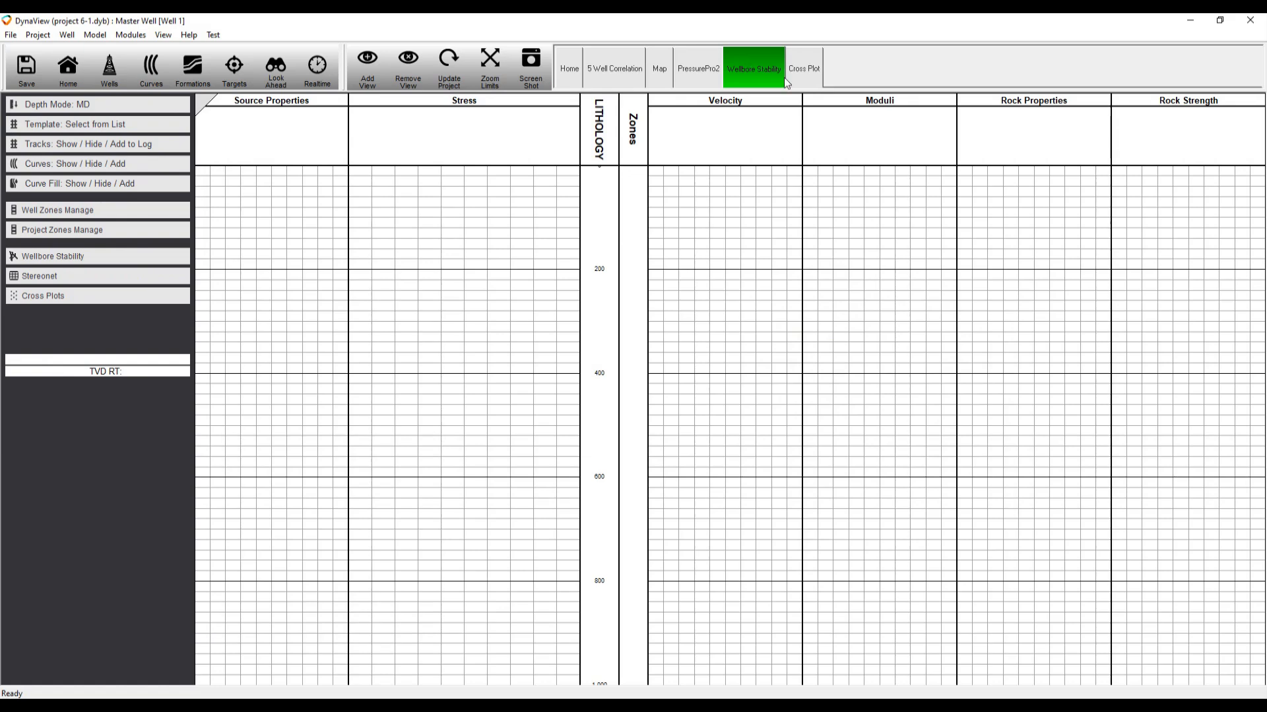
scroll(686, 247, down, 5)
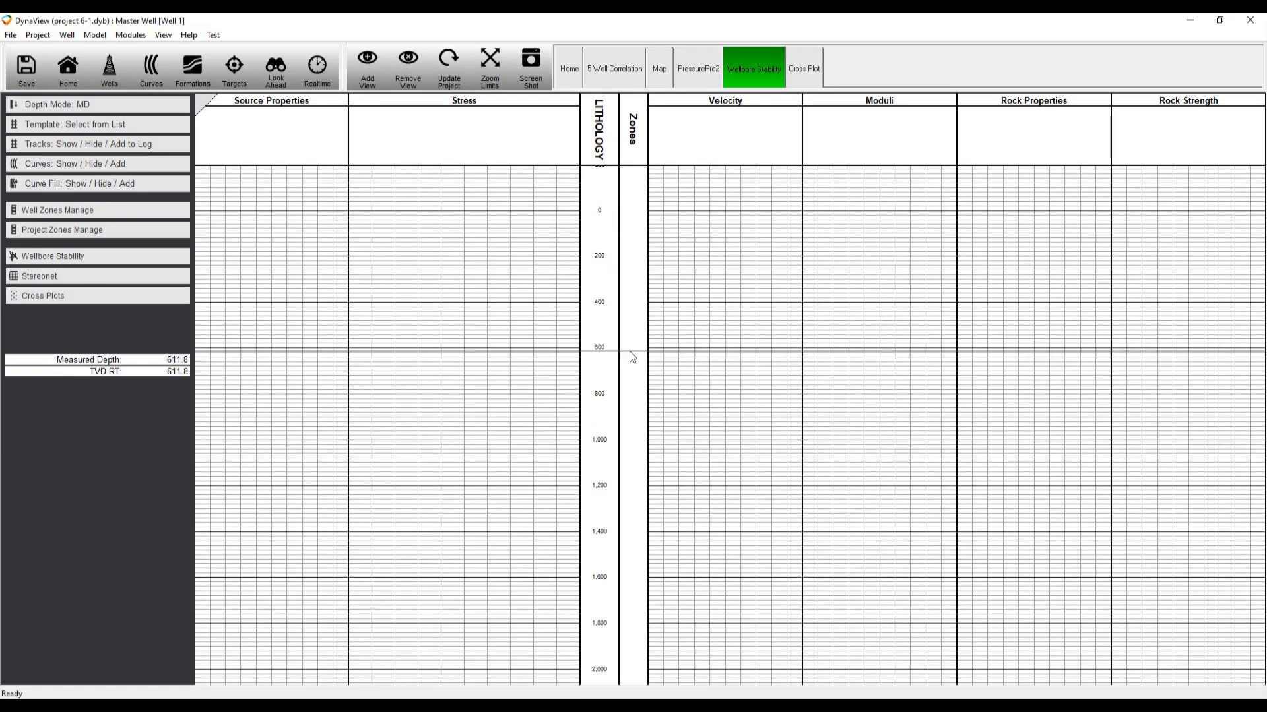
right_click(631, 351)
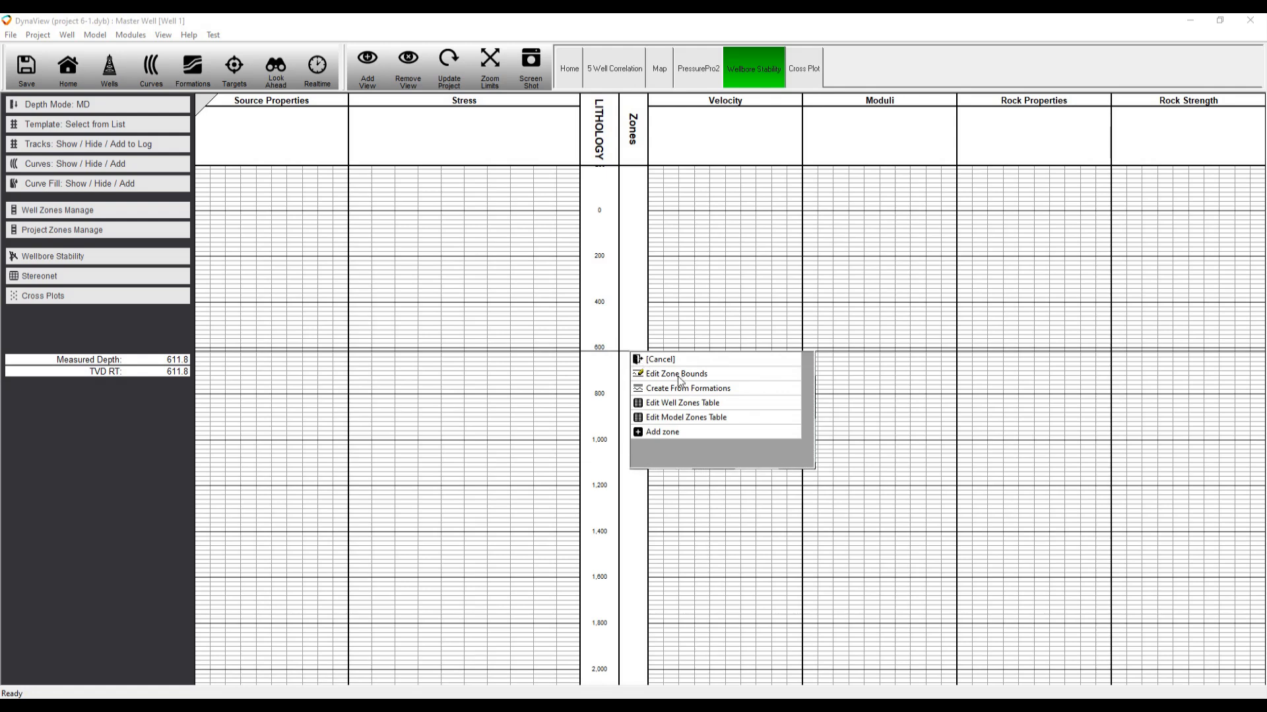
click(698, 389)
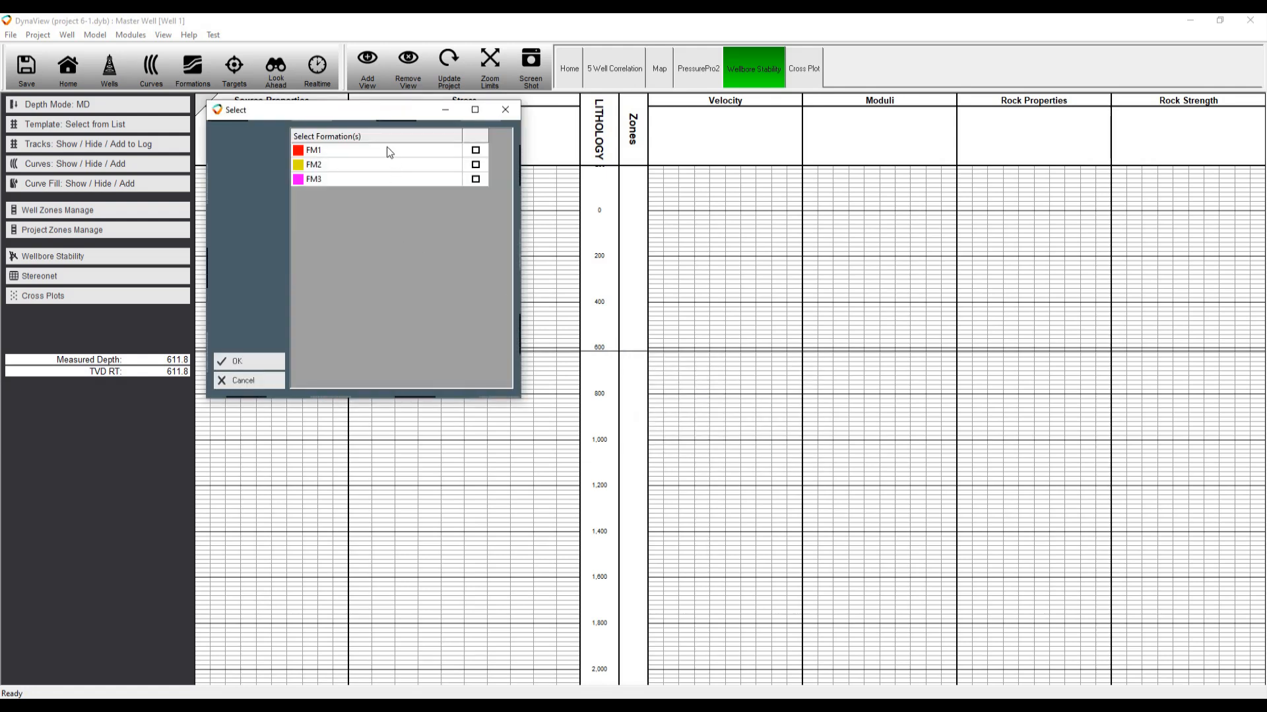
drag(387, 148, 411, 235)
click(241, 361)
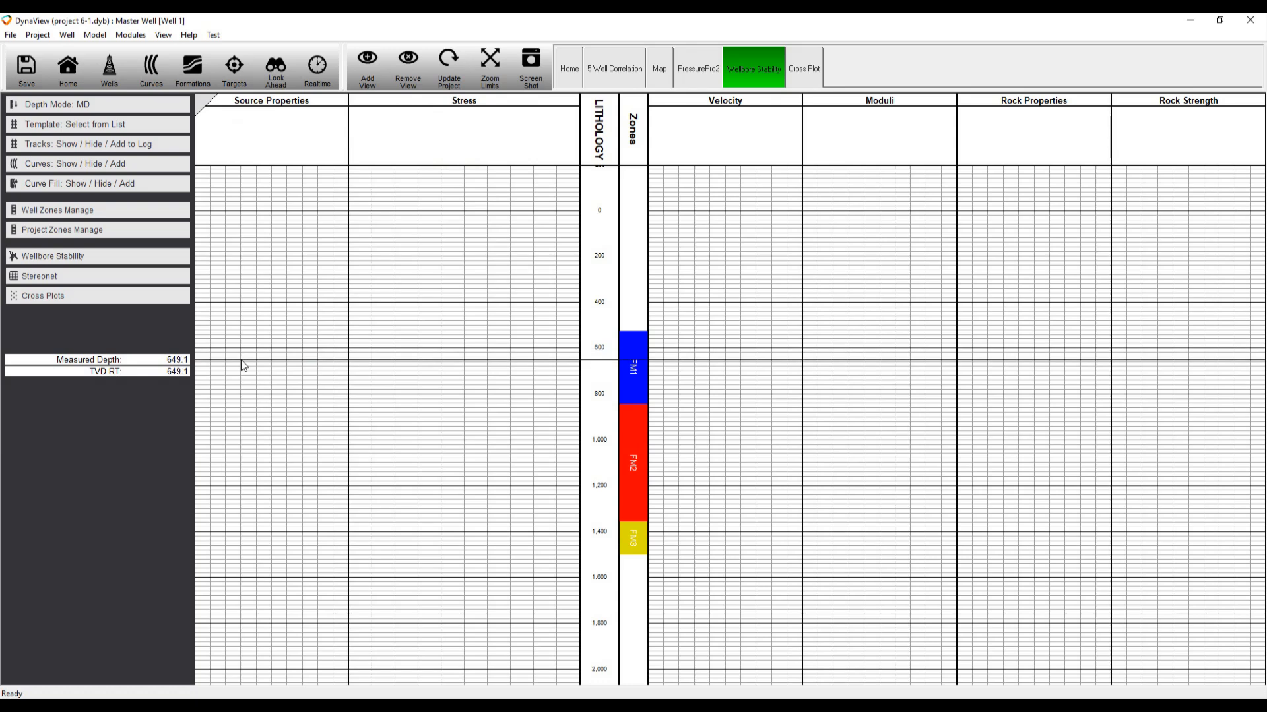
scroll(452, 456, up, 3)
scroll(479, 406, down, 1)
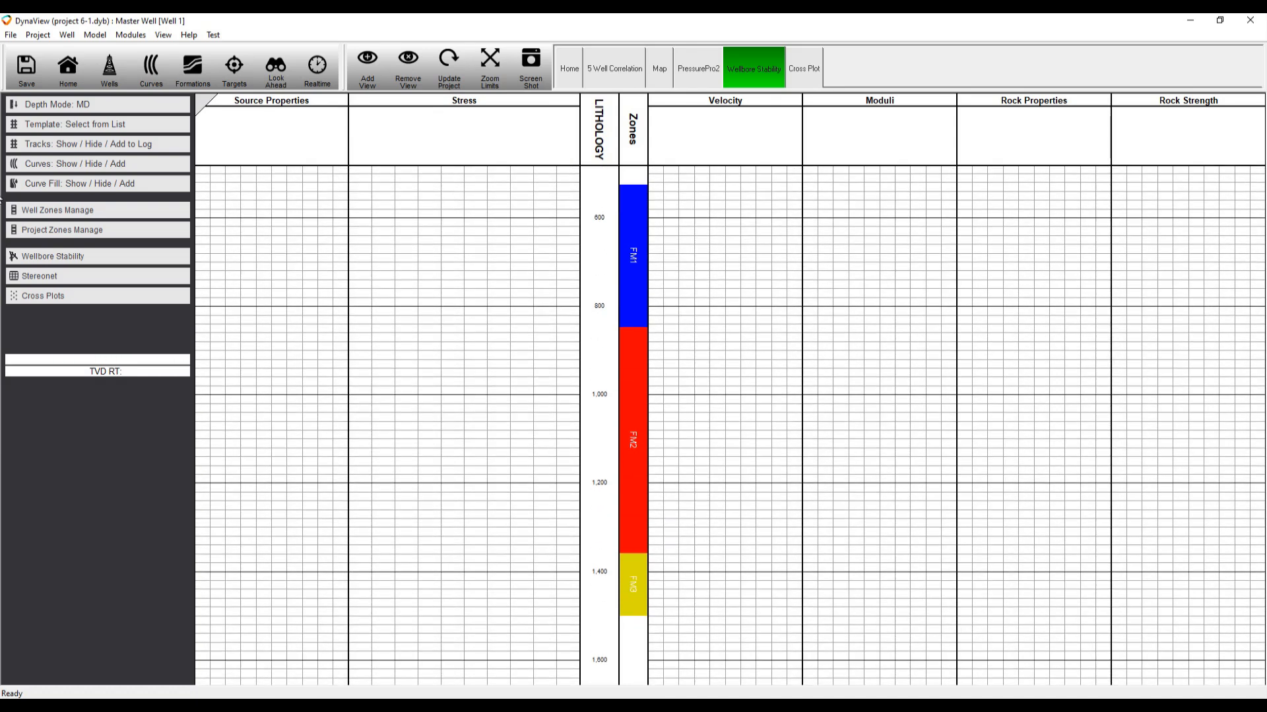
Open the wellbore stability settings and add a new model named Test
click(125, 257)
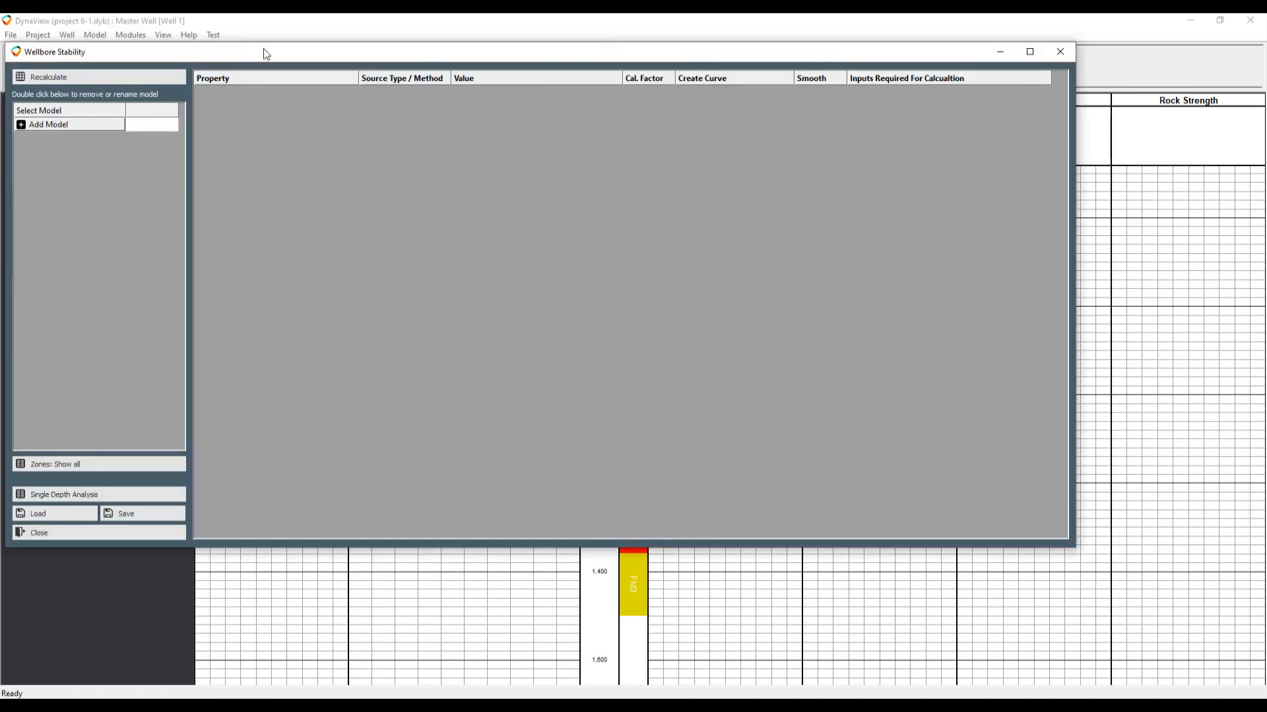
drag(264, 50, 355, 55)
double_click(173, 136)
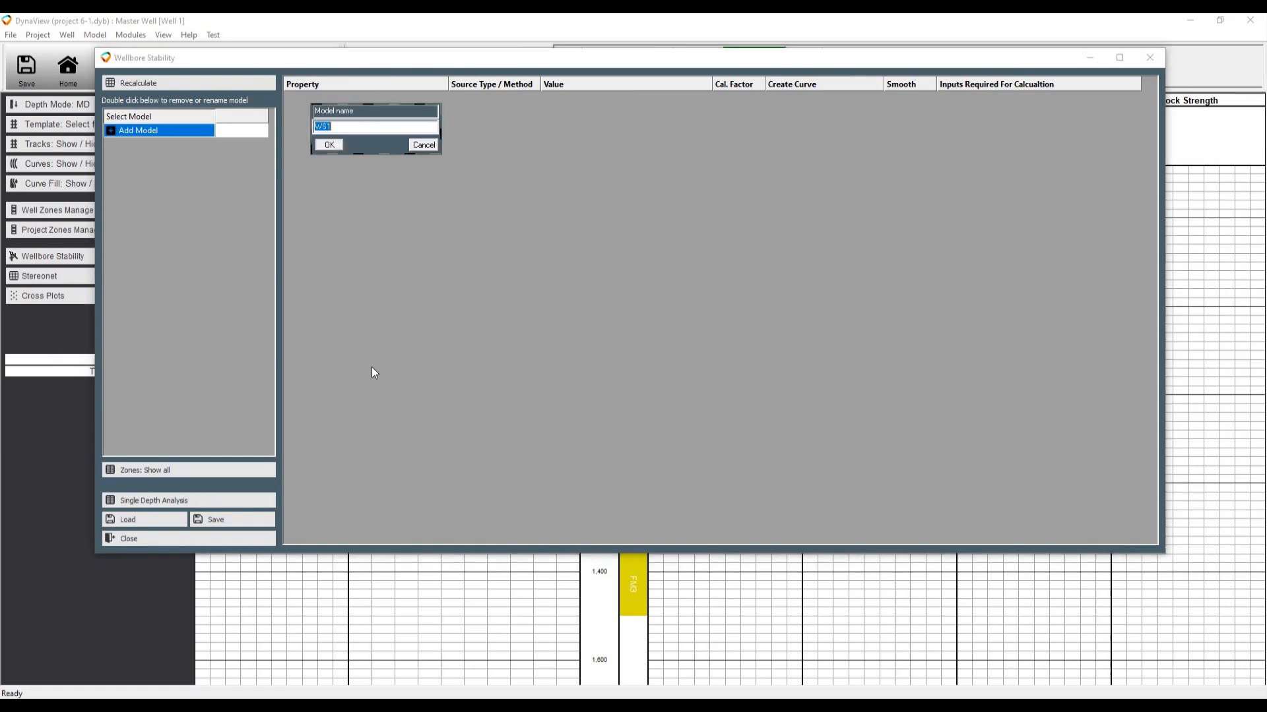
text(Test)
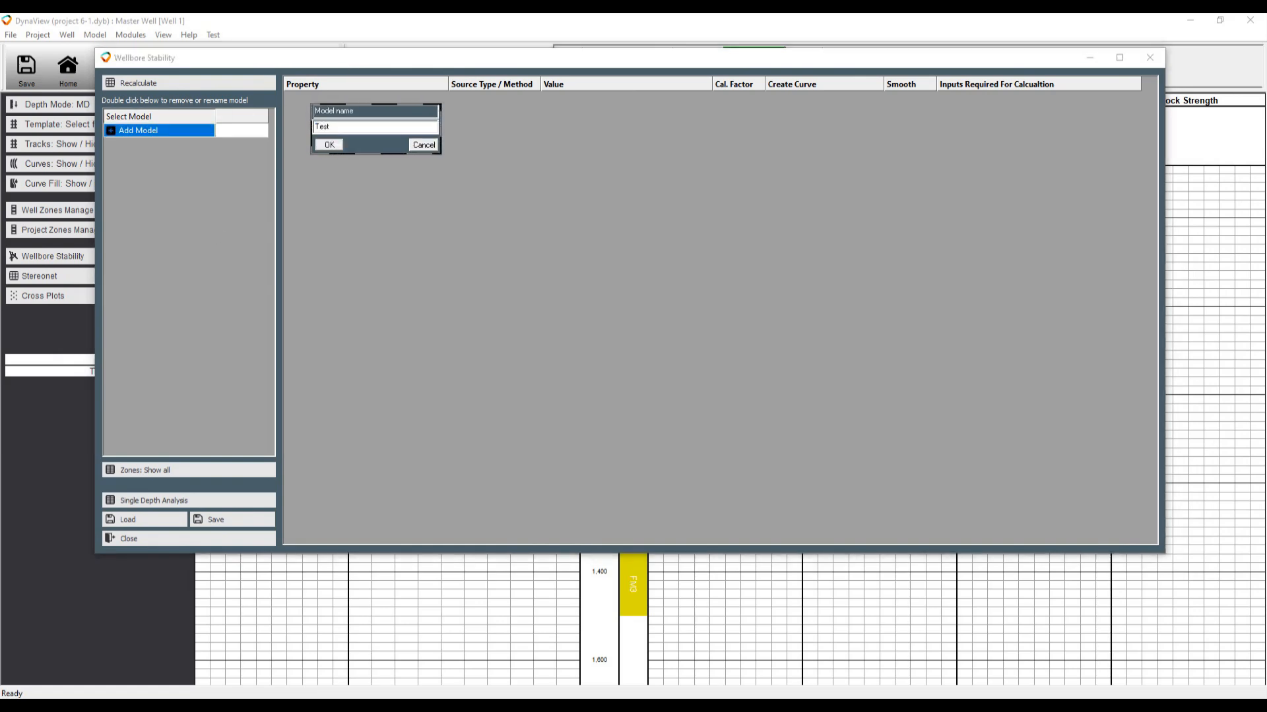
key(Return)
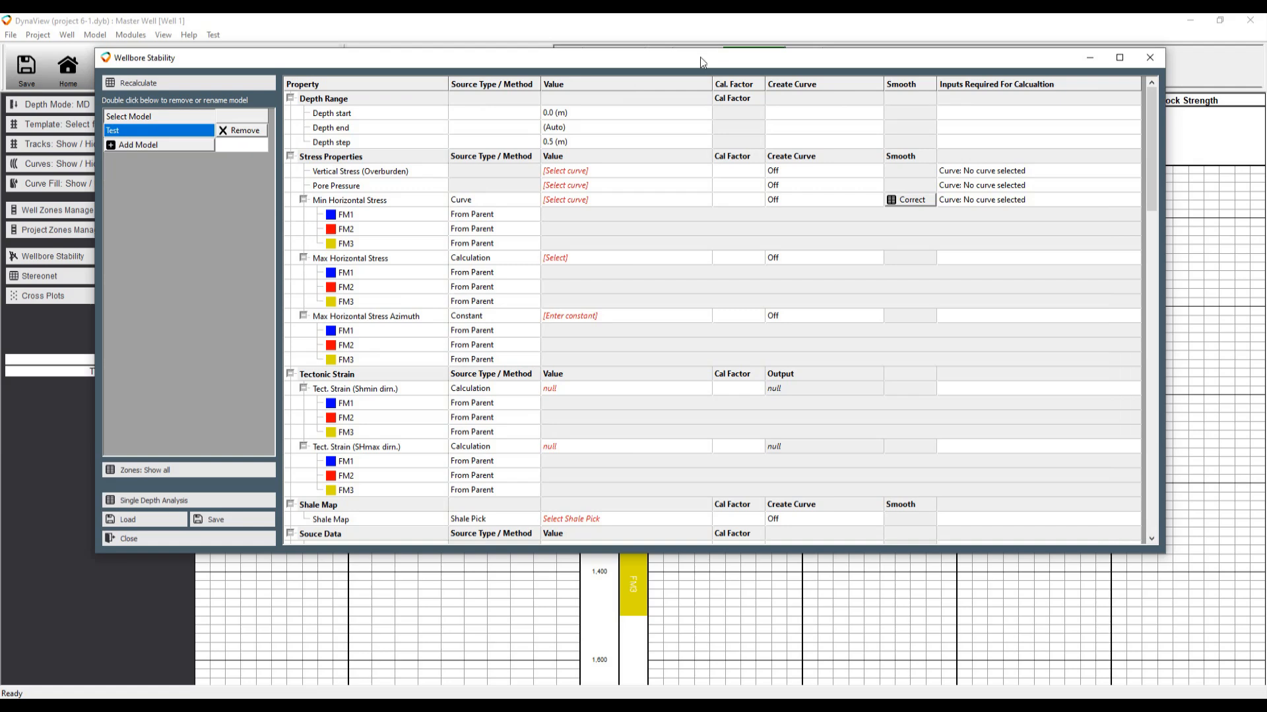
Assign the stress curves: OB (OB1) for vertical stress, PP (PP1) for pore pressure and FG (FG1 PP1) for minimum horizontal stress
double_click(588, 172)
double_click(283, 121)
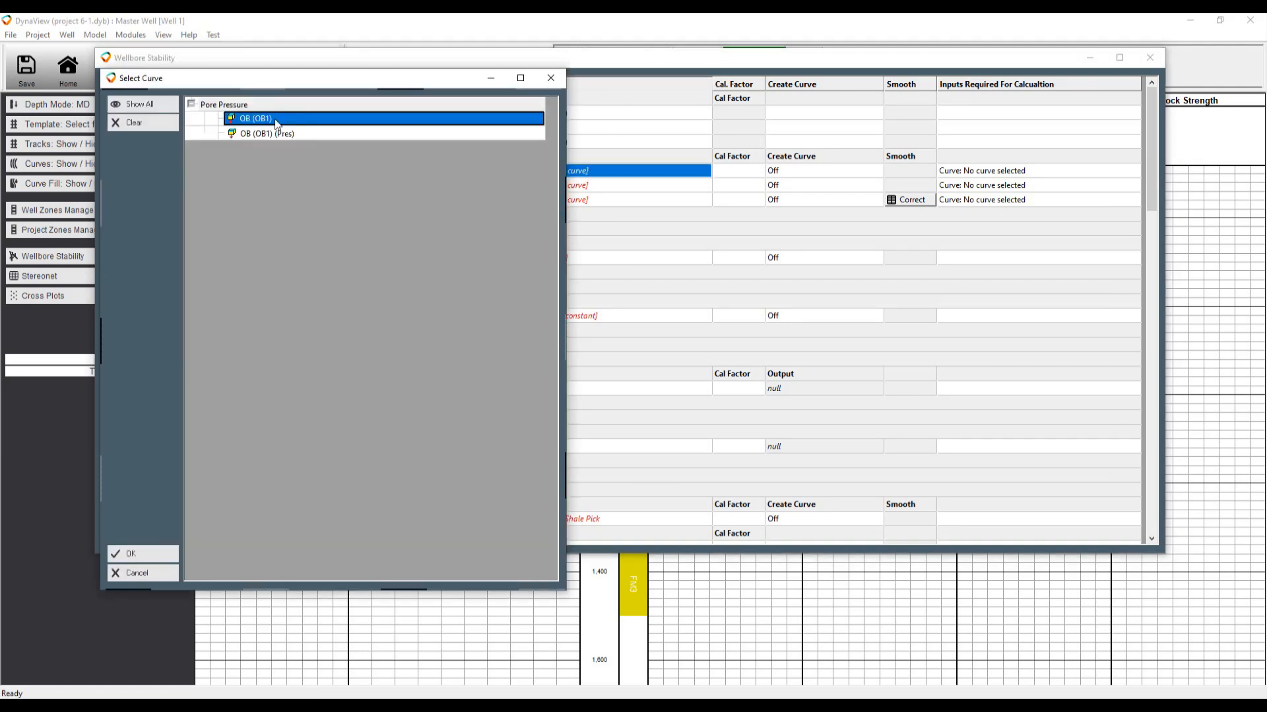
double_click(560, 186)
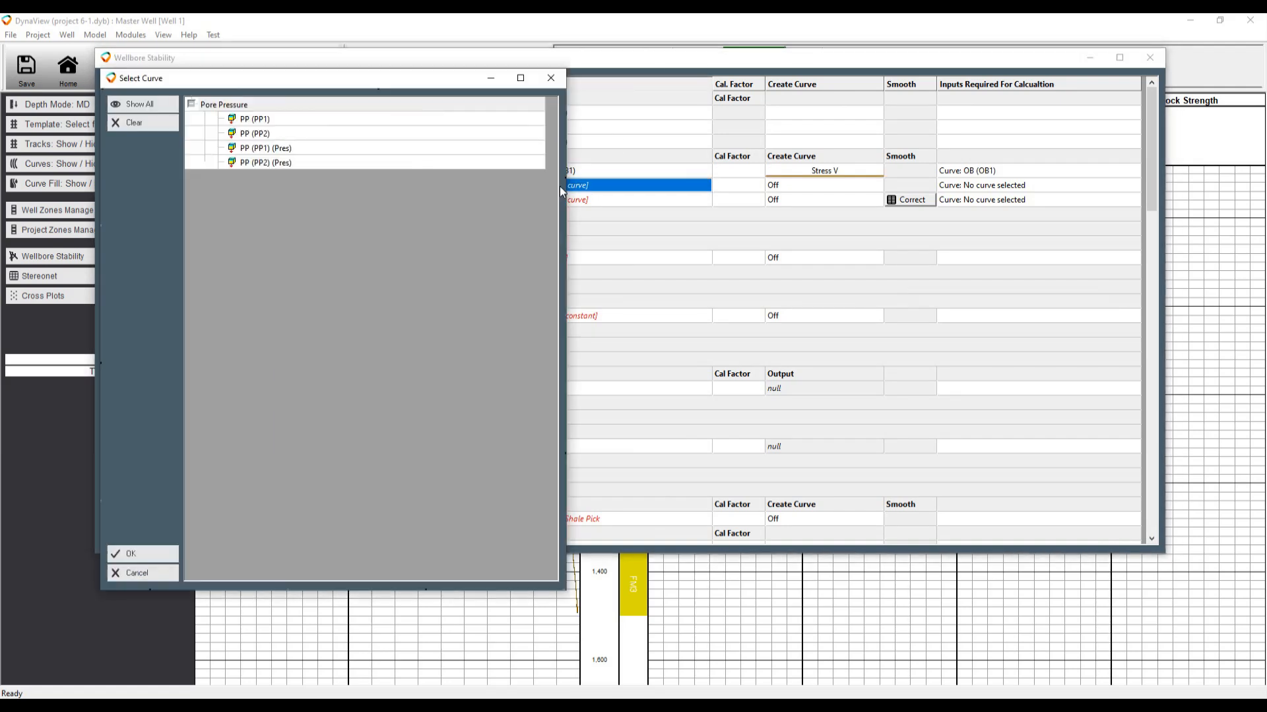
double_click(256, 120)
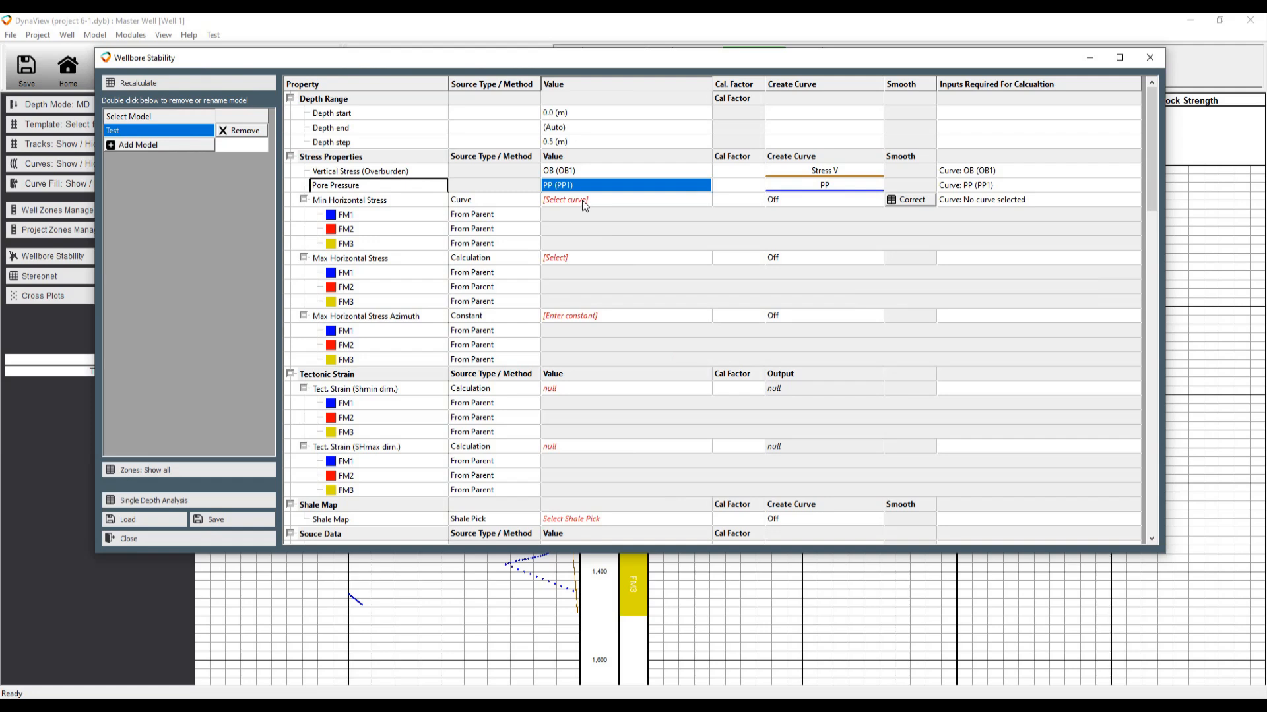
double_click(585, 201)
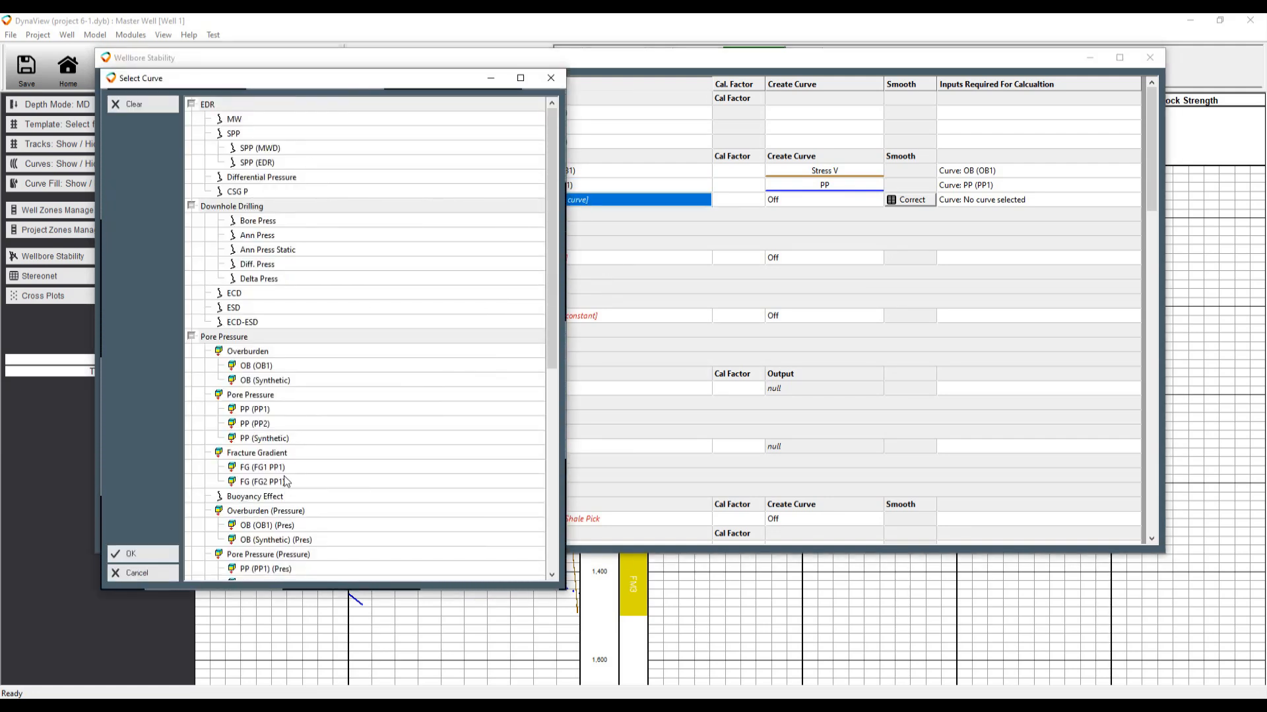
double_click(286, 469)
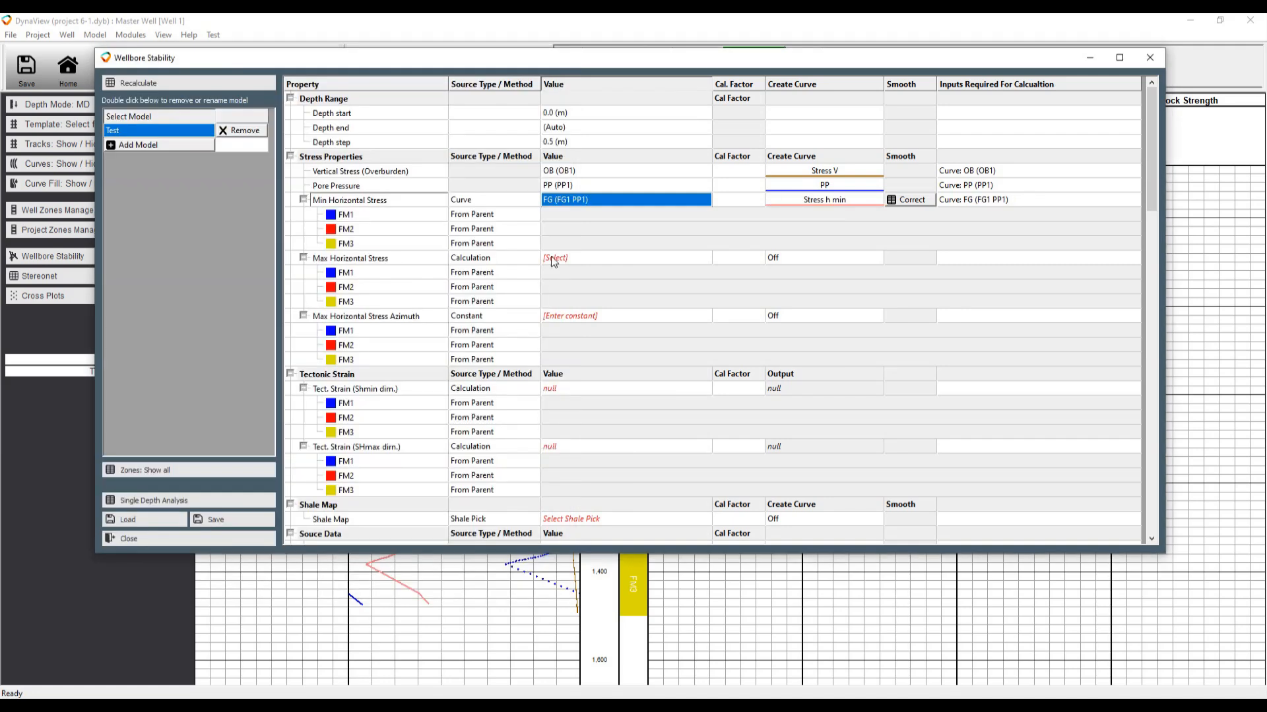
Set maximum horizontal stress to the Between Min & Max Stress calculation with a fraction of 0.8
double_click(514, 258)
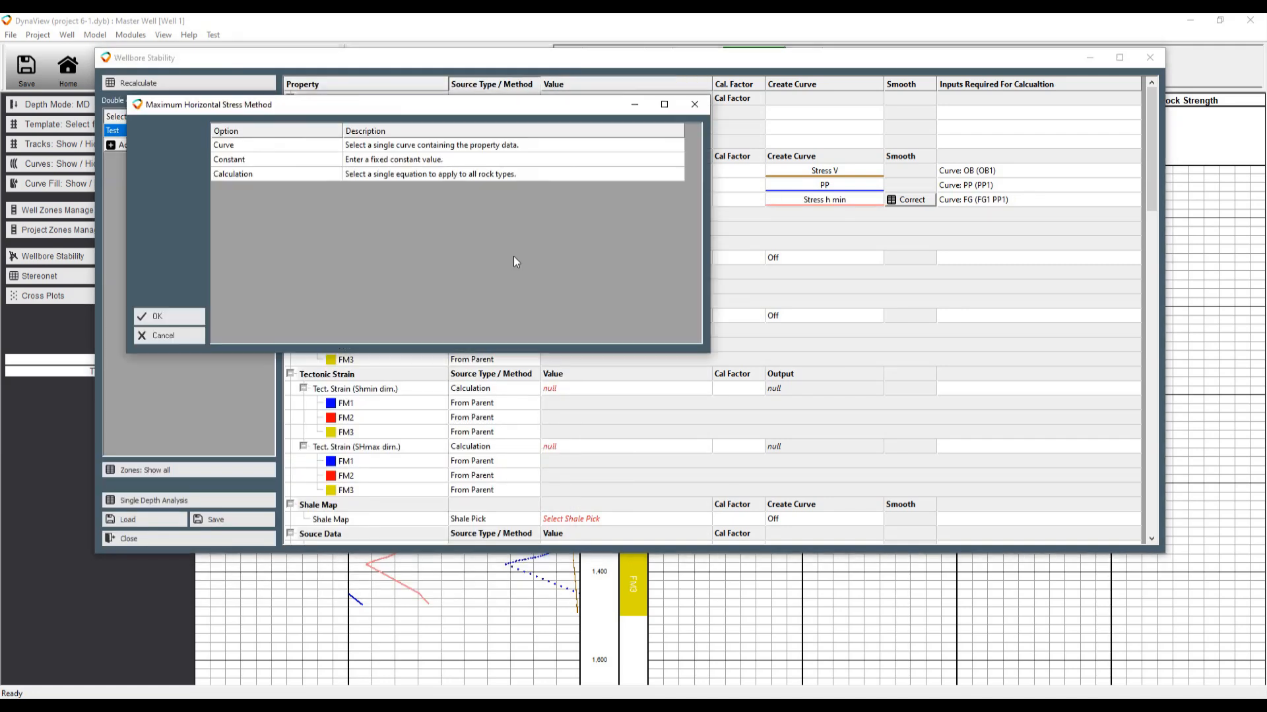
double_click(267, 175)
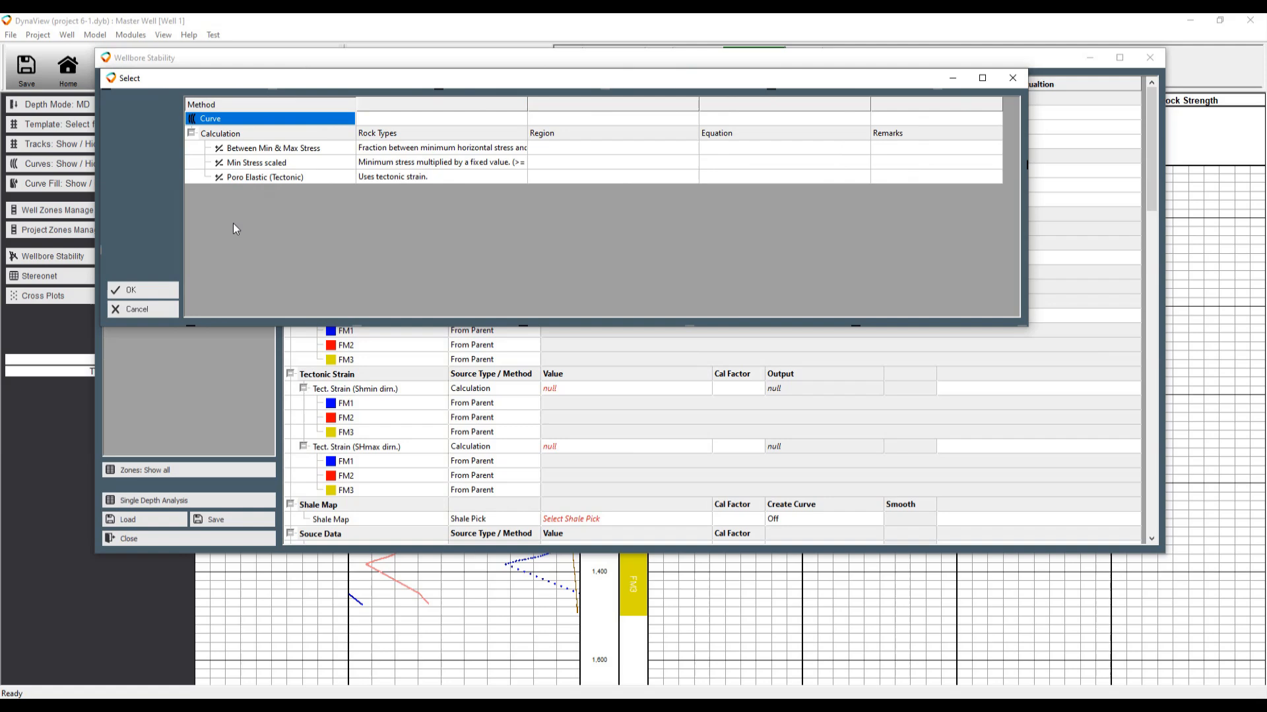
click(294, 150)
double_click(294, 152)
double_click(442, 176)
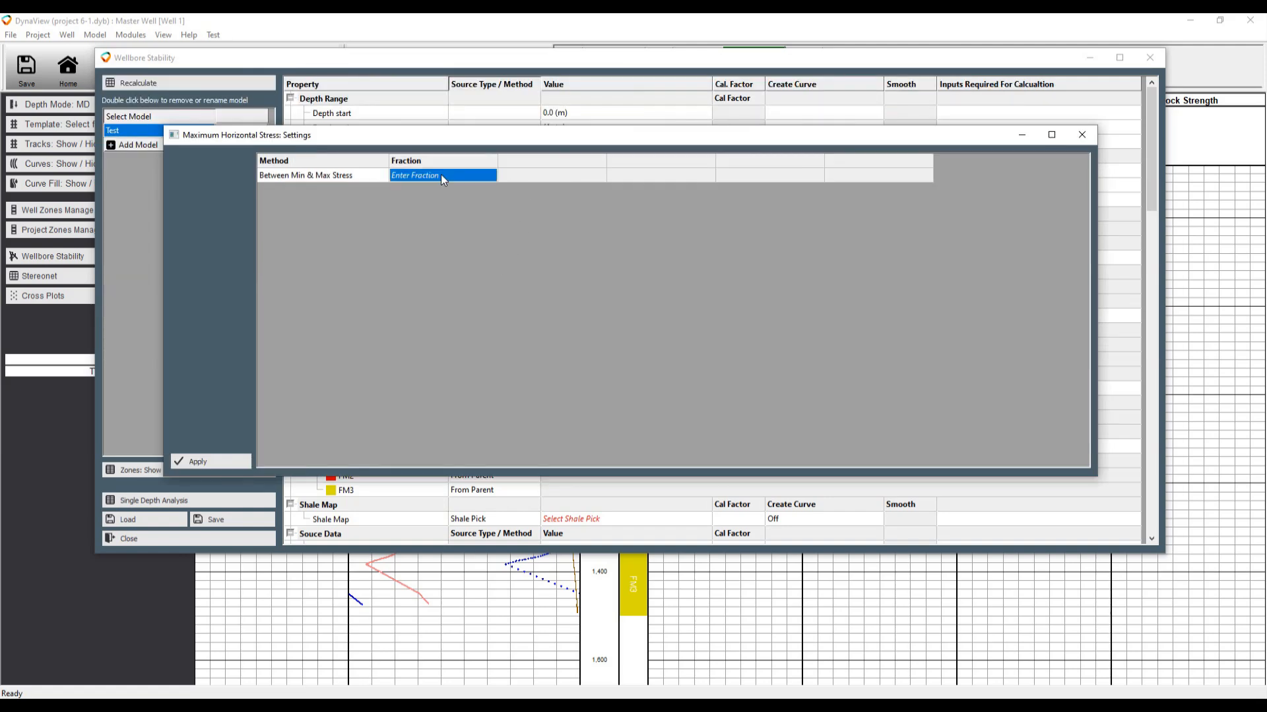
text(0.8)
key(Return)
click(211, 463)
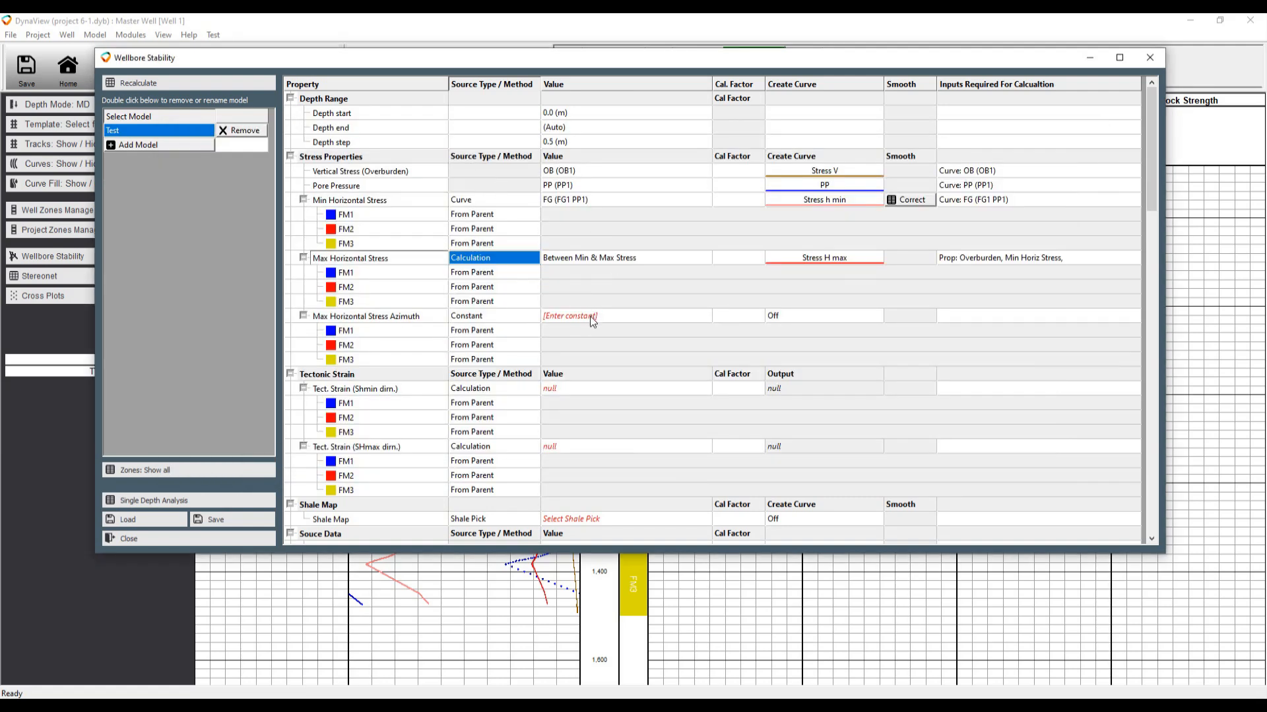
Set the maximum horizontal stress azimuth to a constant of 150
double_click(617, 321)
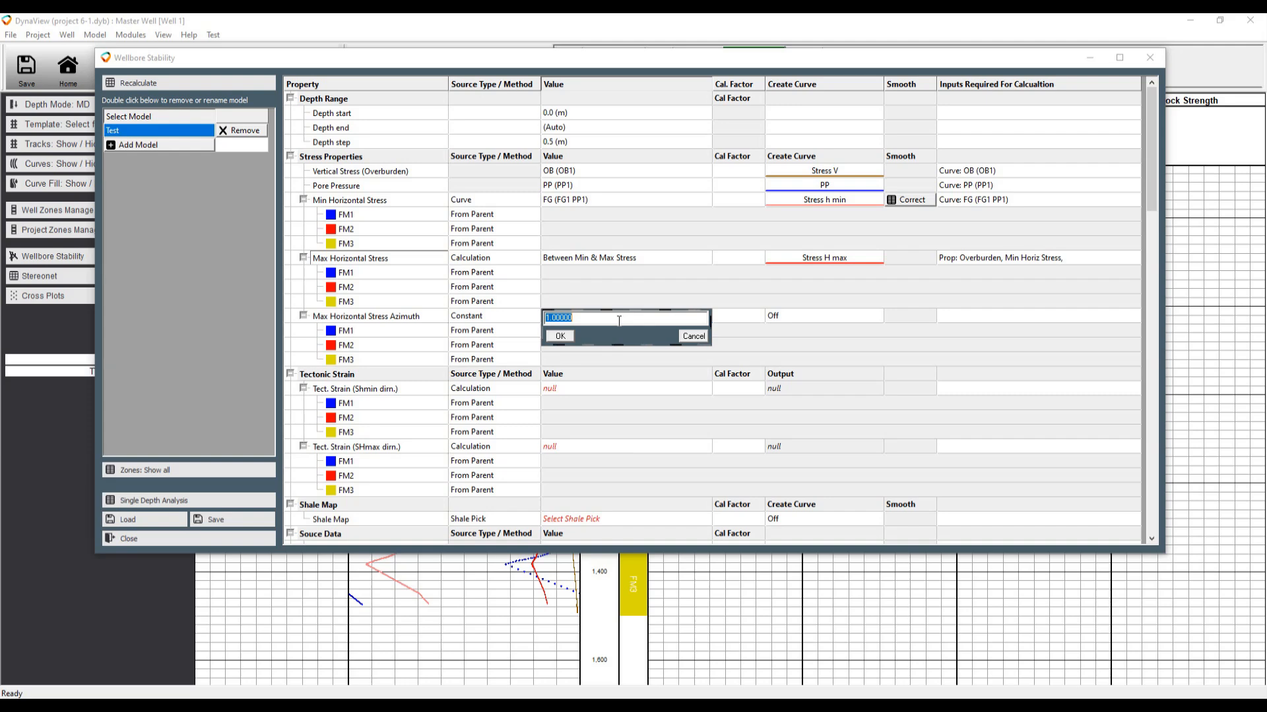
text(150)
key(Return)
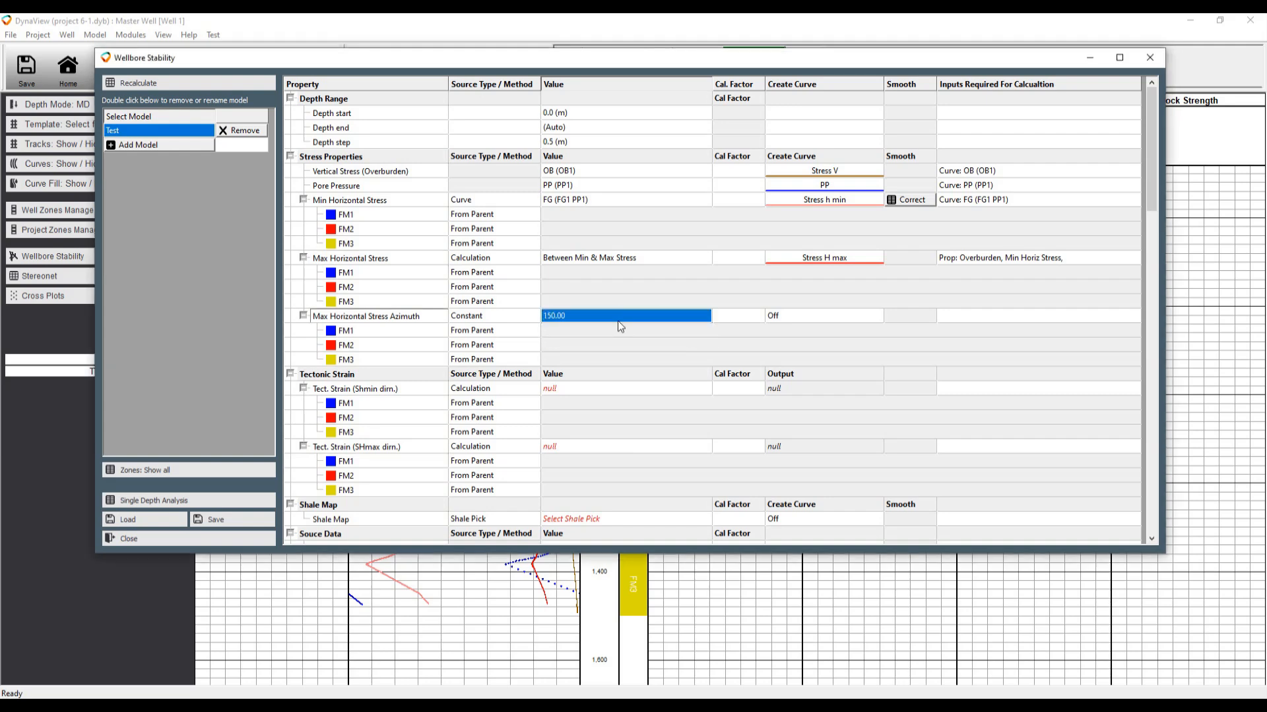
Set the tectonic strain calculation to From 2 or more LOTs for both the Shmin and SHmax directions
double_click(572, 390)
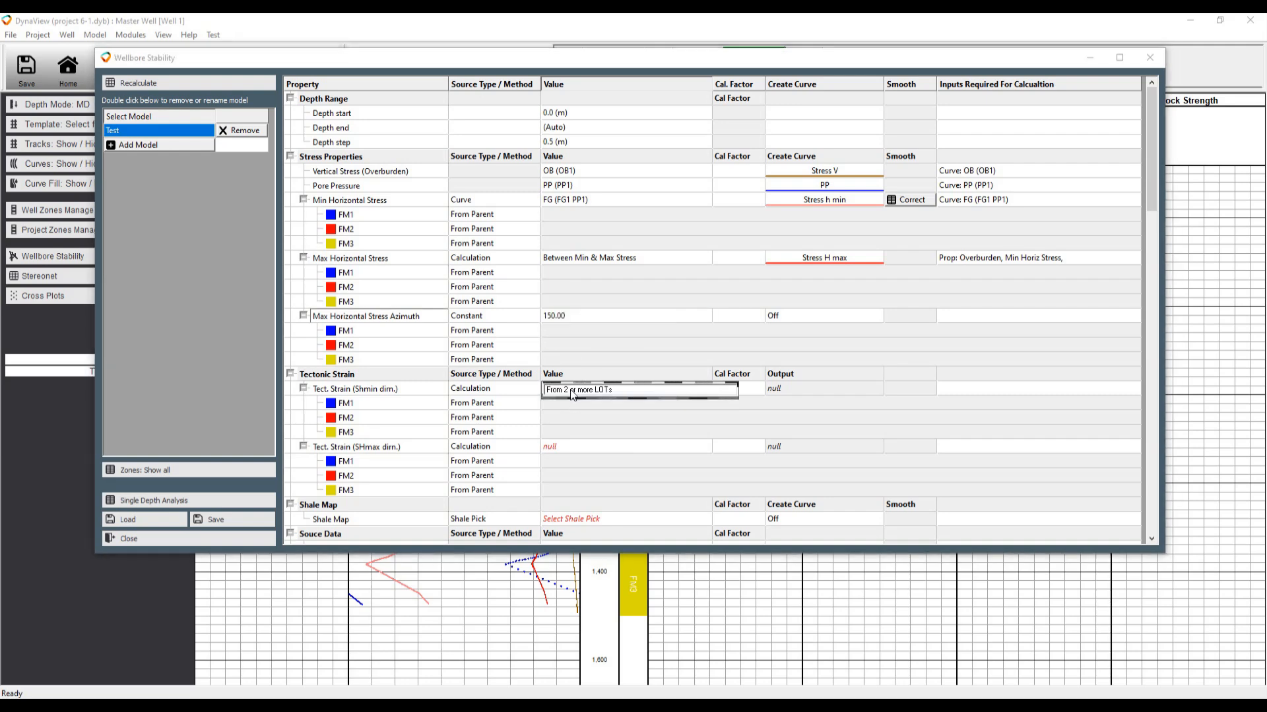
click(572, 391)
click(565, 451)
double_click(567, 451)
click(578, 449)
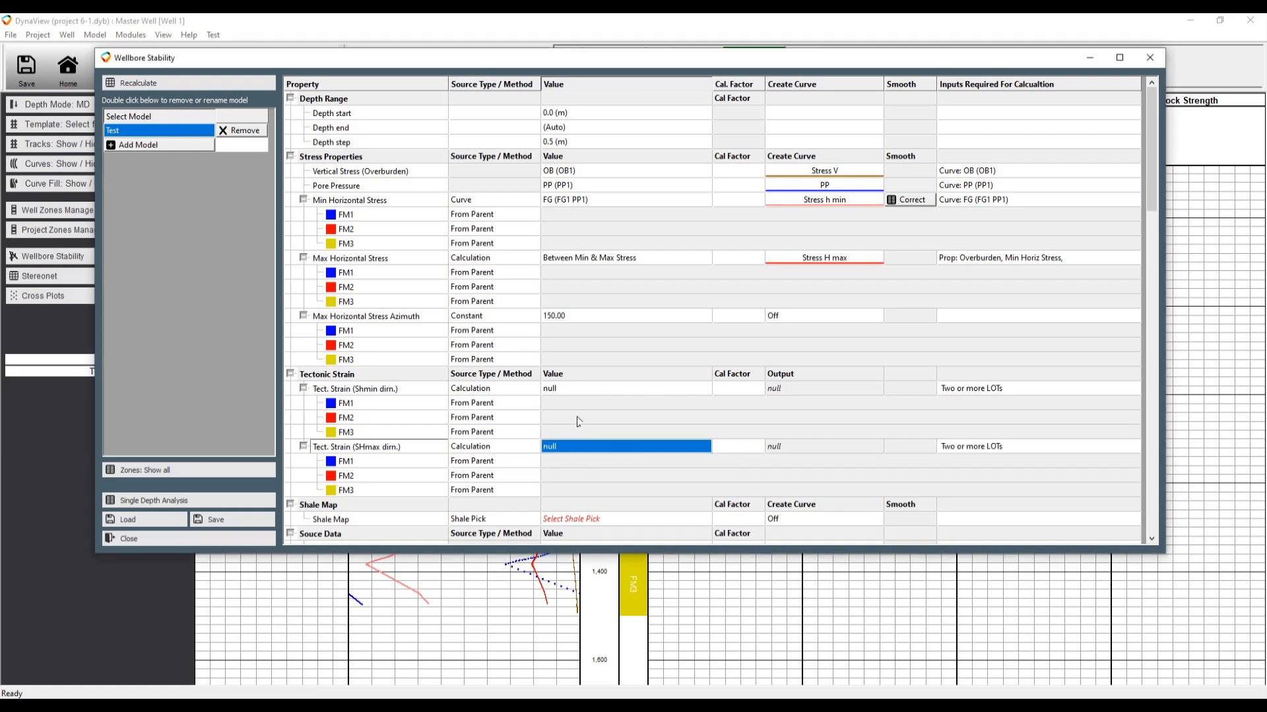
Set the shale map to use the Electro Facies lithology
scroll(581, 418, down, 4)
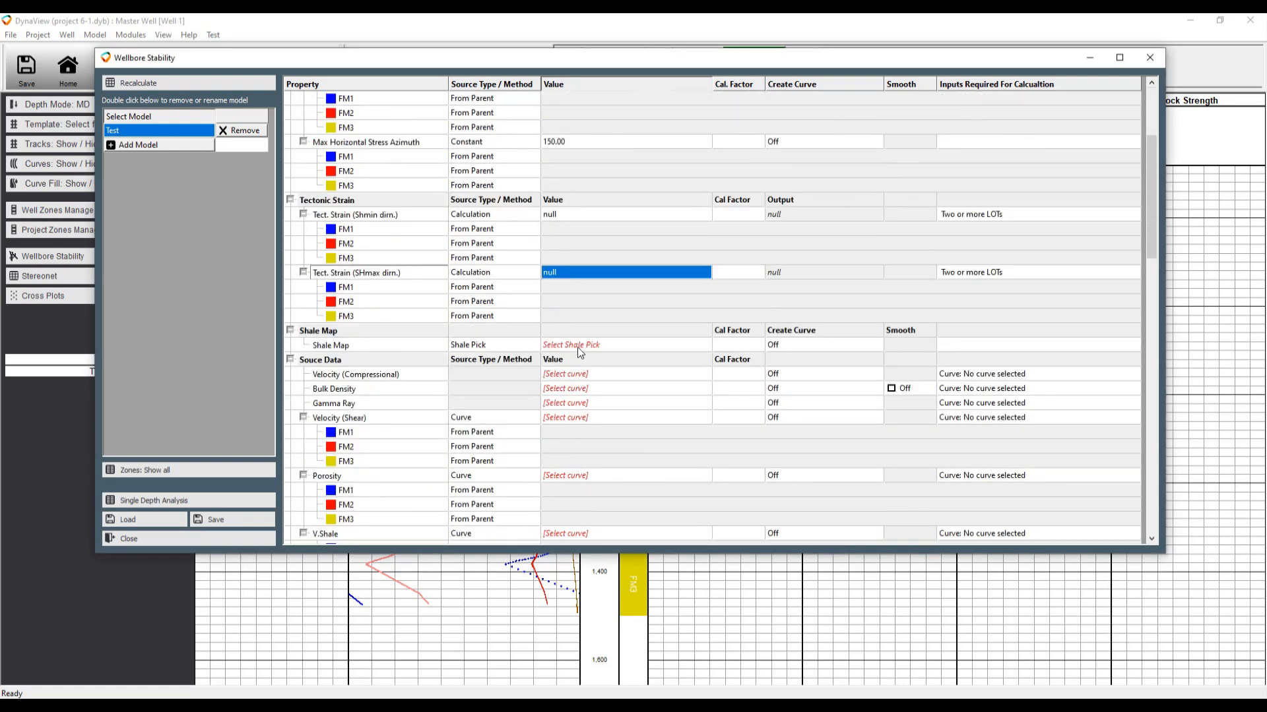
double_click(577, 346)
double_click(454, 184)
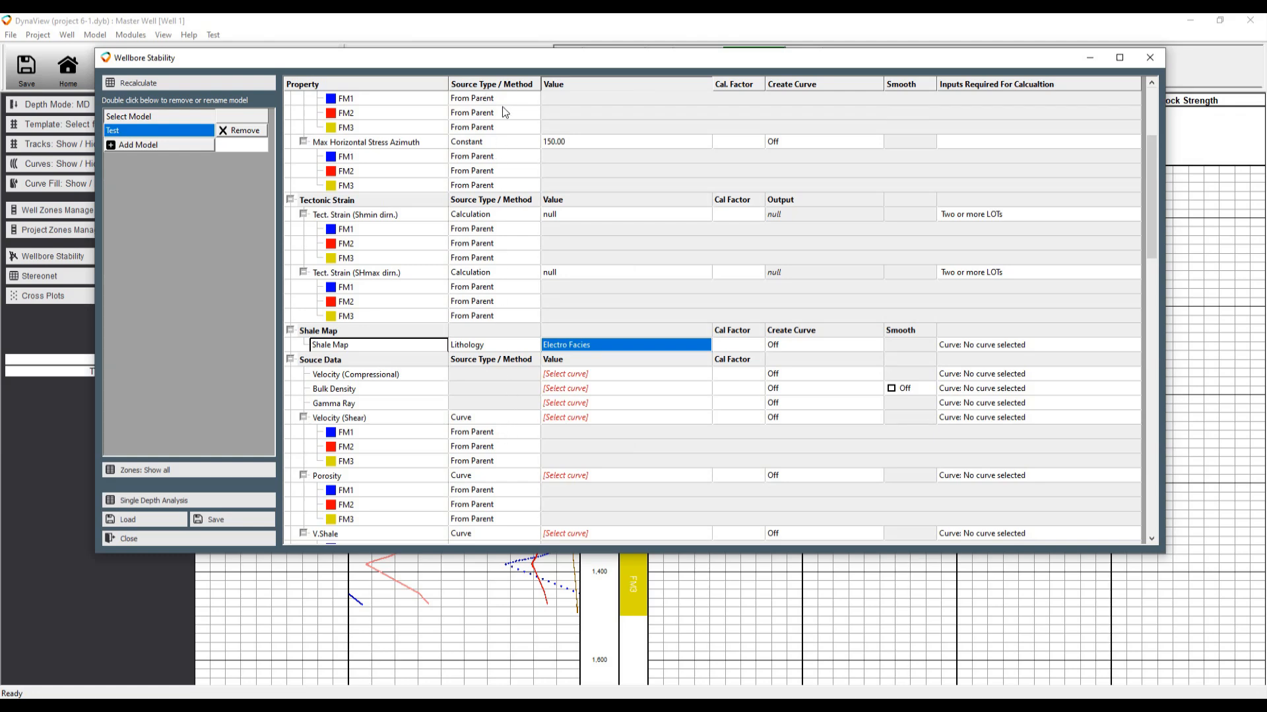
Assign the source data curves: DTC for compressional velocity, Density for bulk density and Gamma Ray for gamma ray
scroll(602, 417, down, 1)
double_click(591, 333)
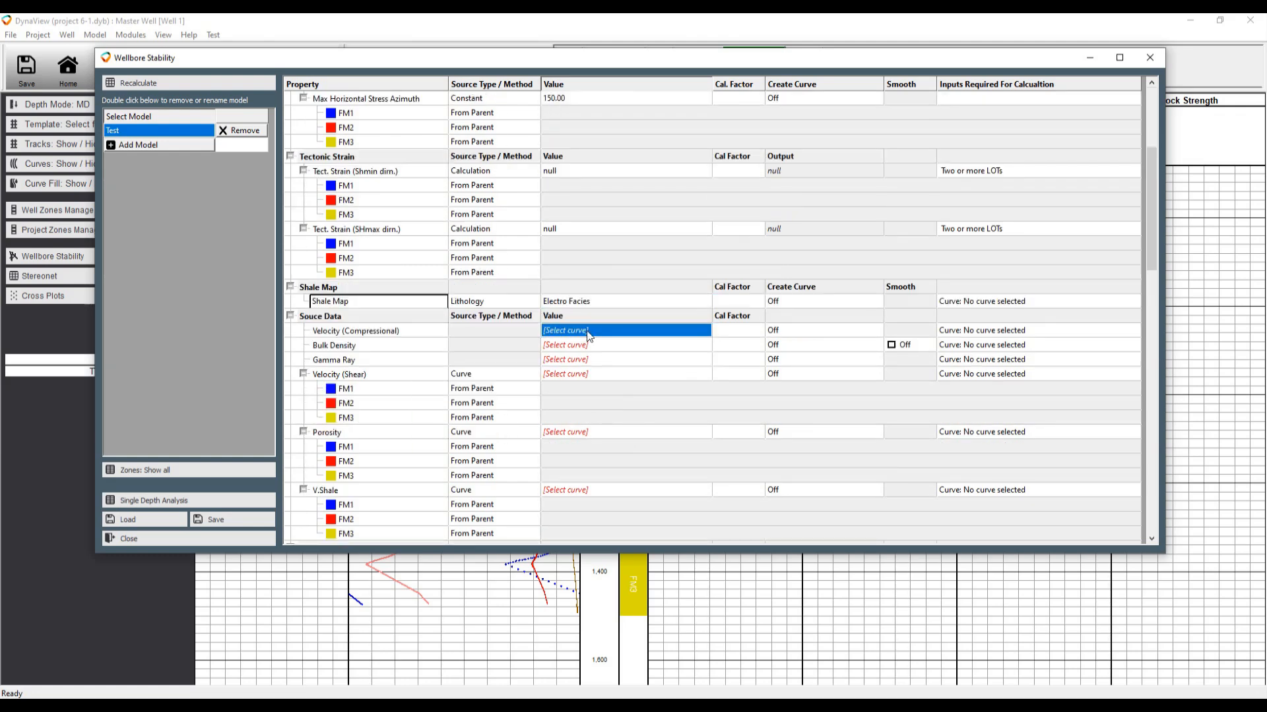
double_click(289, 178)
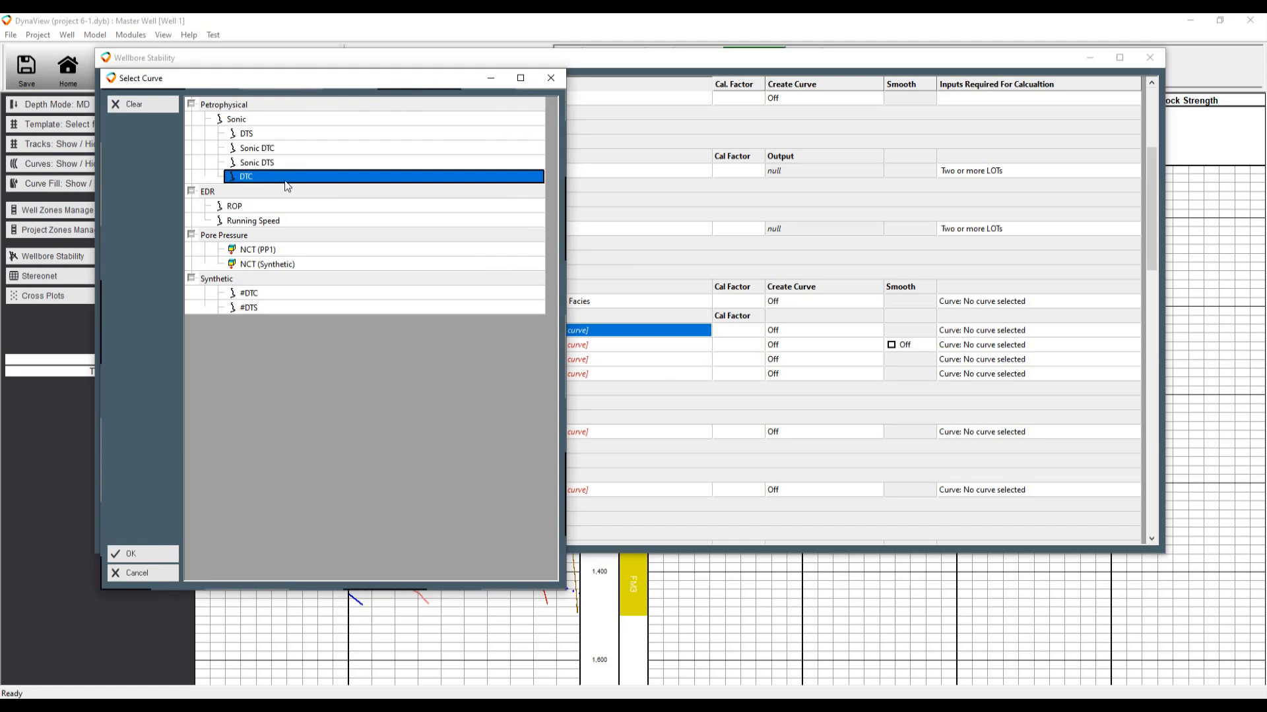
double_click(606, 345)
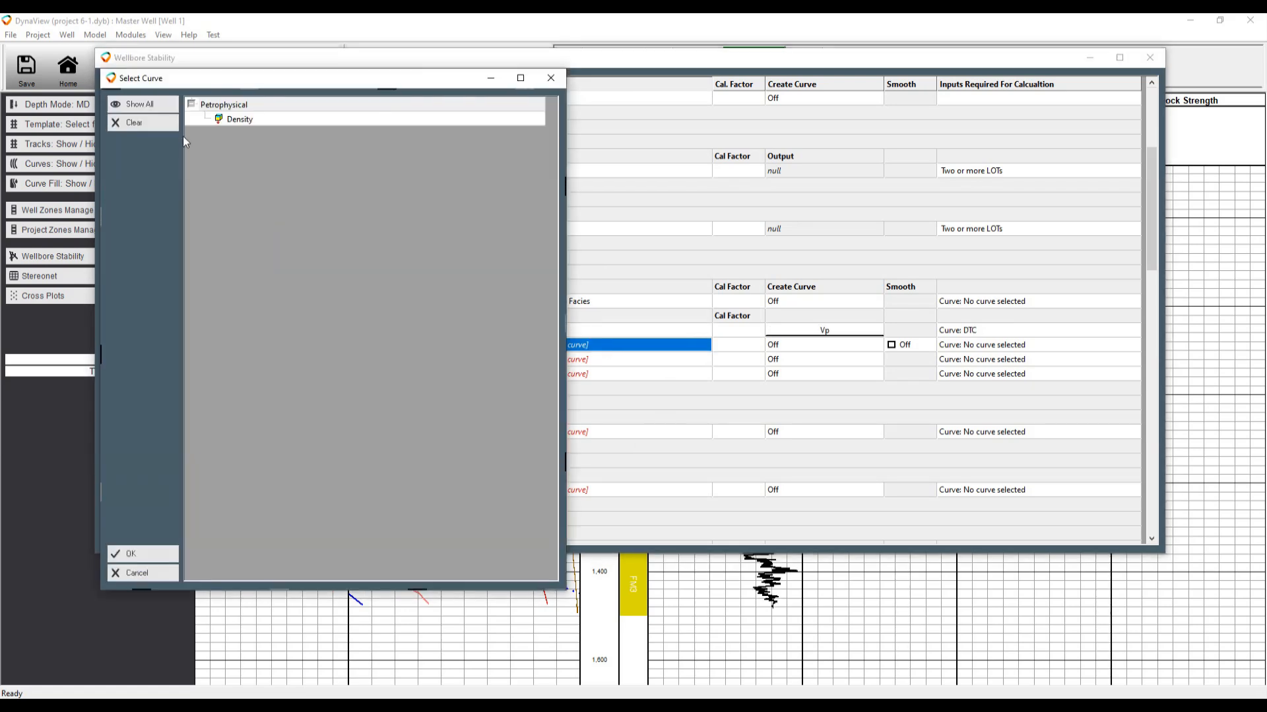
double_click(245, 128)
double_click(587, 360)
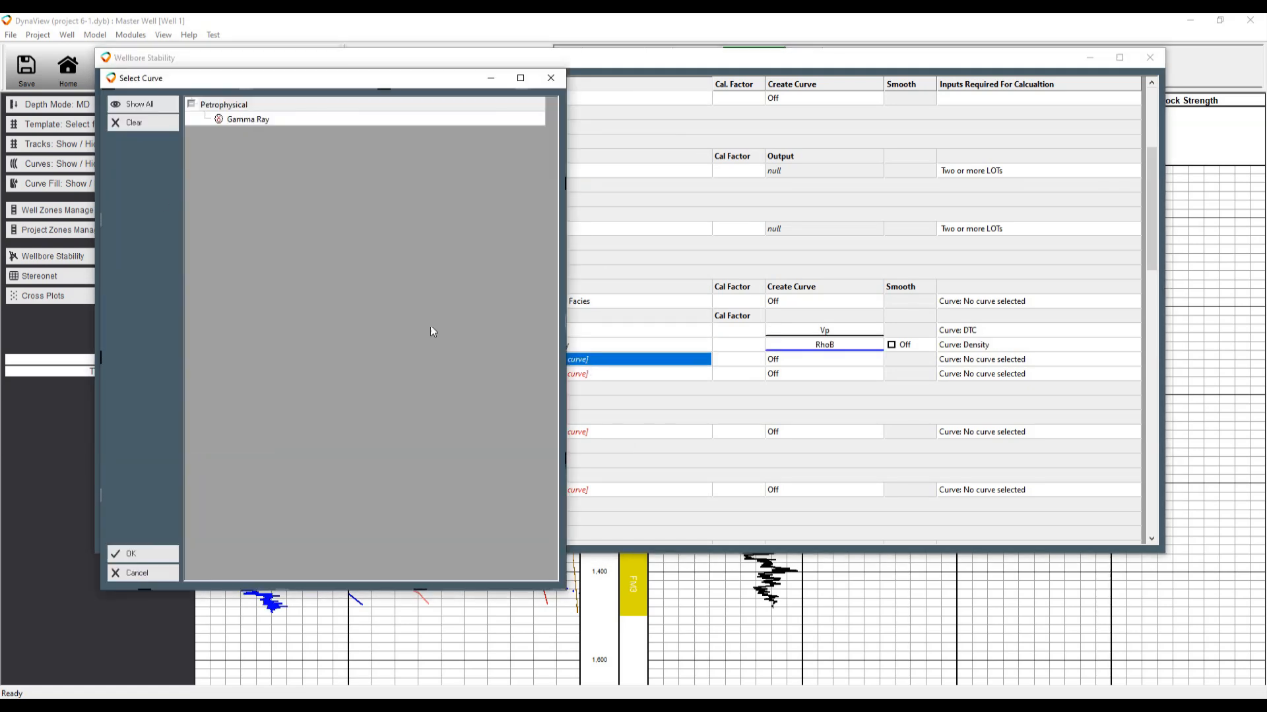
double_click(240, 125)
Assign the DTS curve to shear velocity and the Porosity curve to porosity
double_click(624, 374)
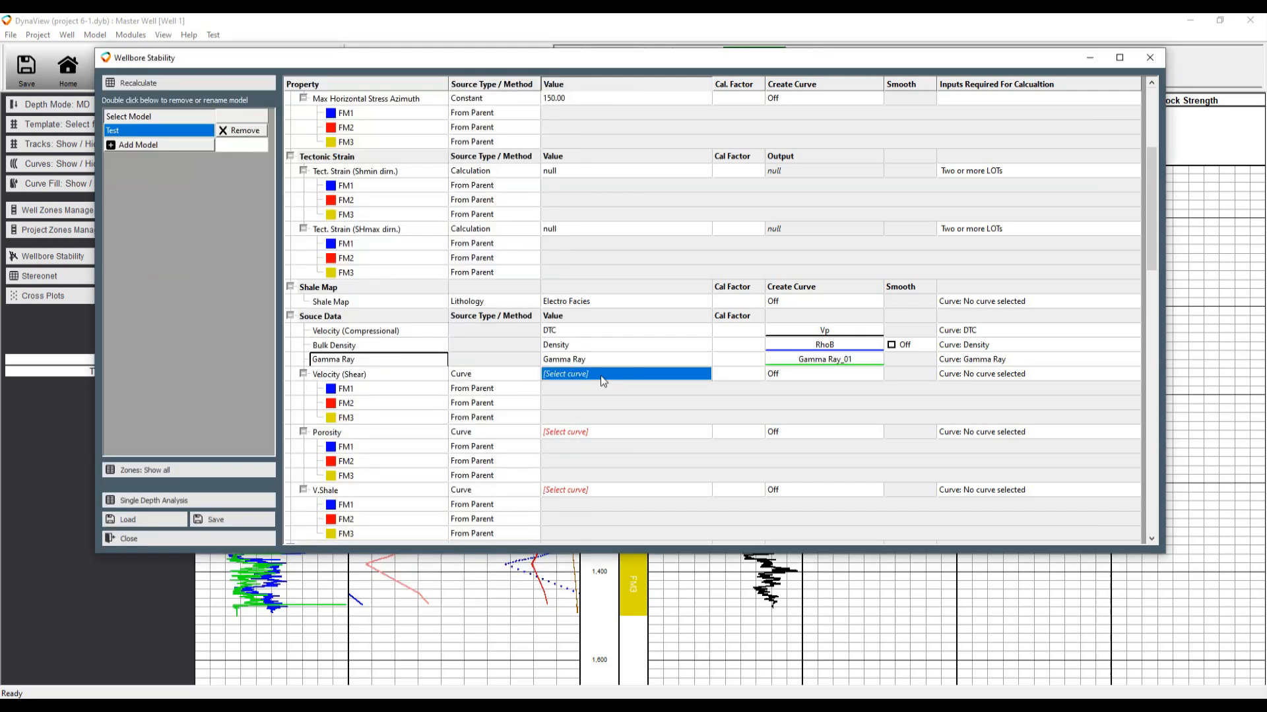
double_click(258, 145)
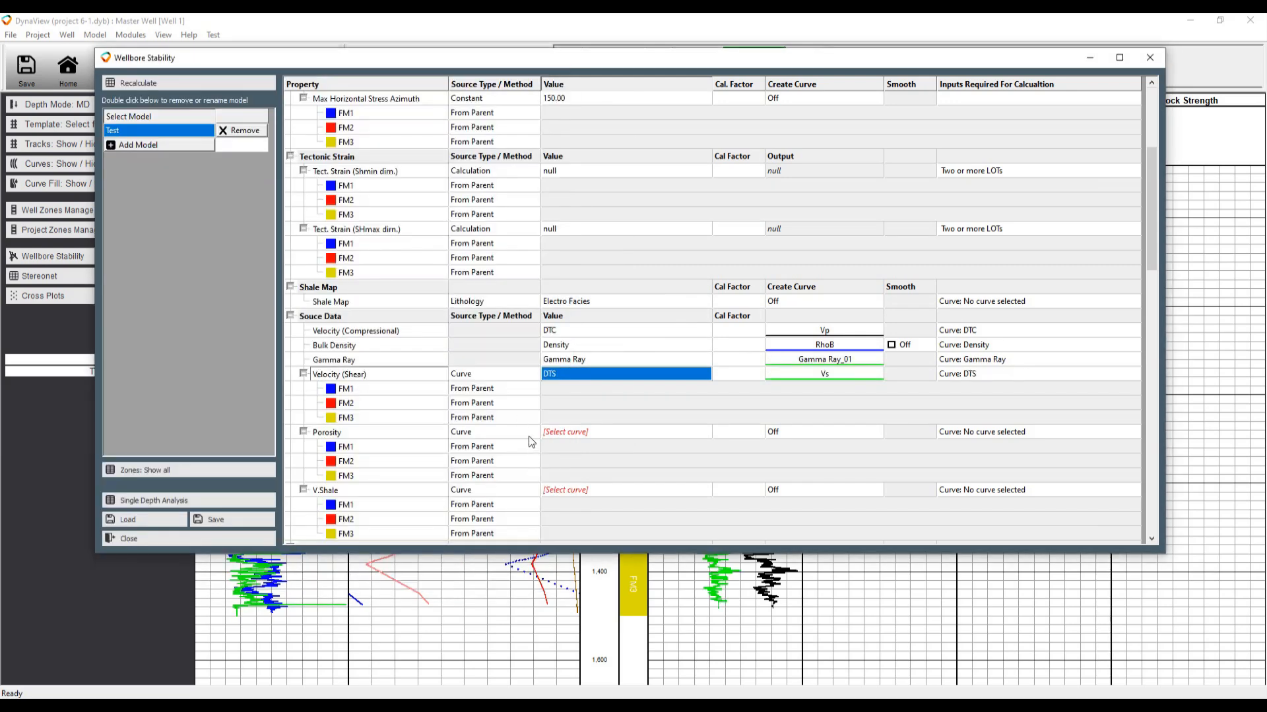
double_click(578, 434)
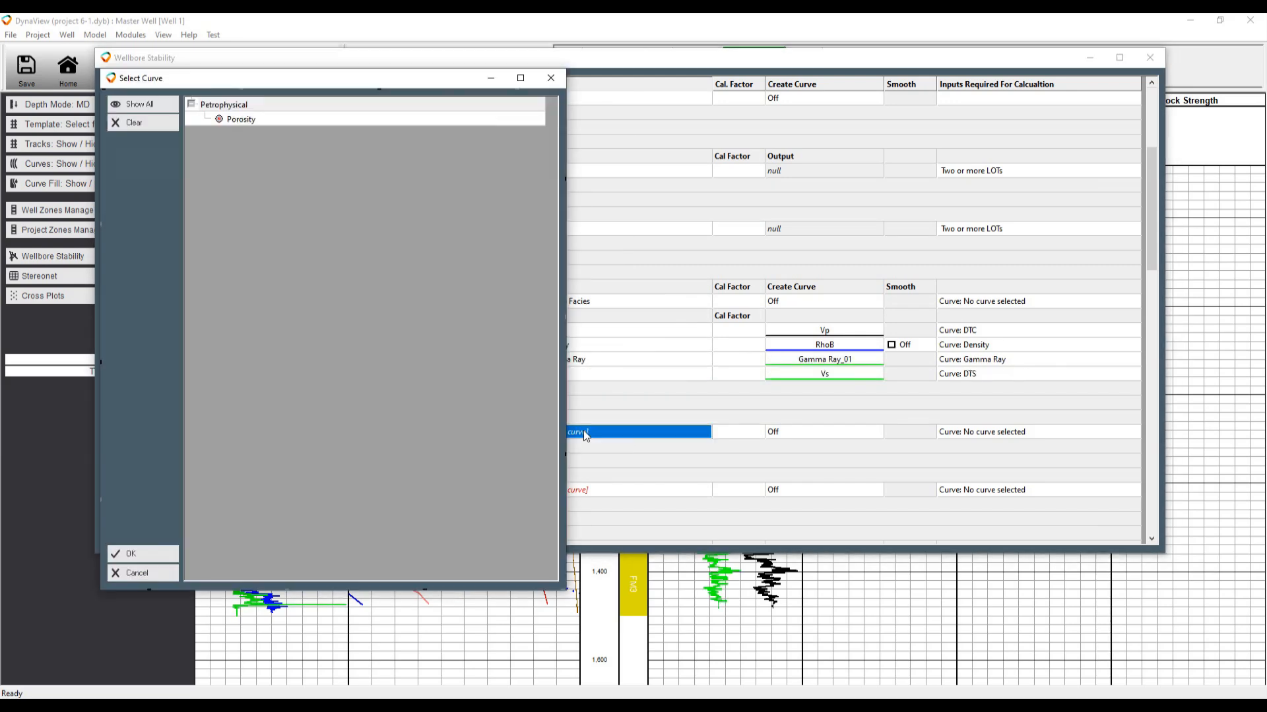
double_click(240, 119)
double_click(623, 491)
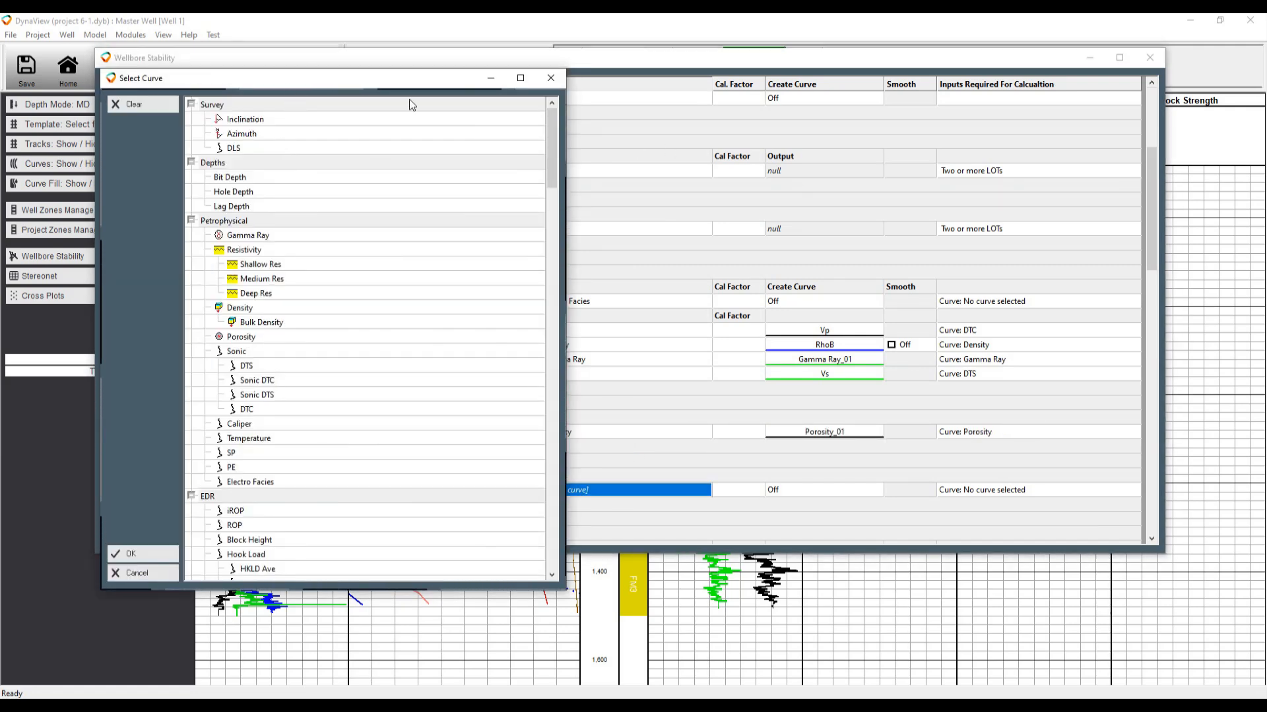
drag(397, 80, 911, 73)
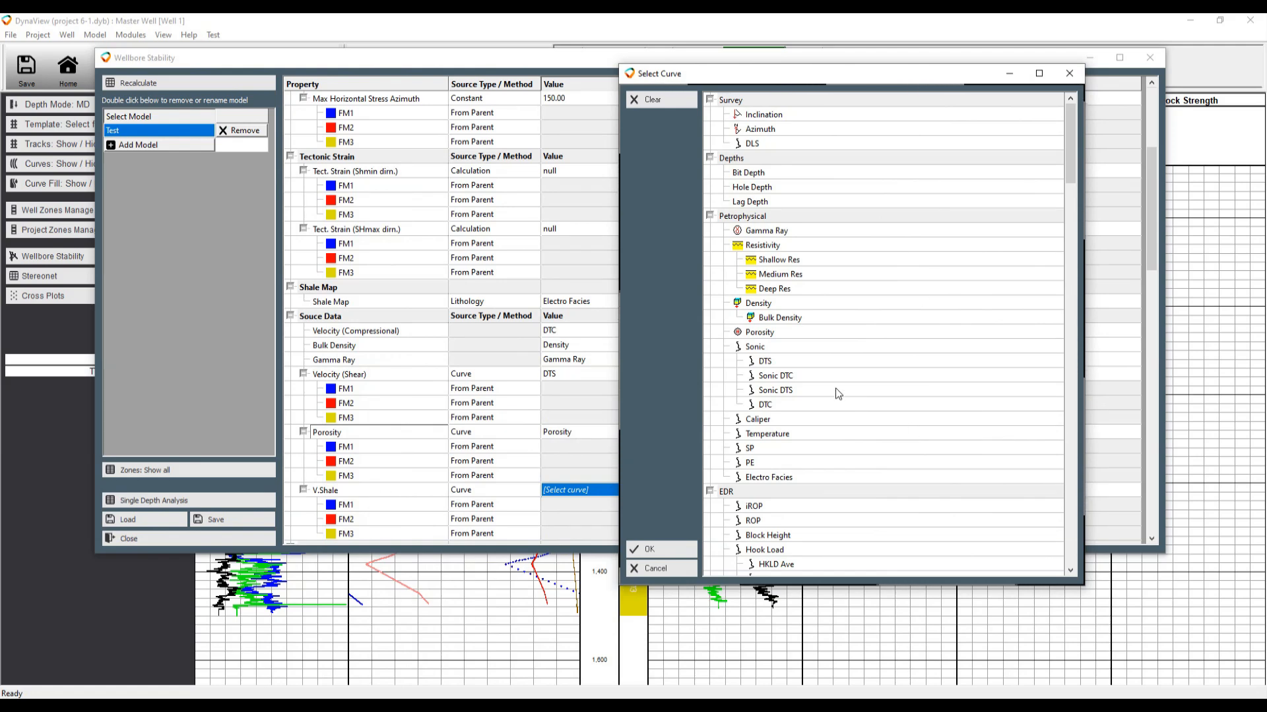
click(655, 568)
Set the V.Shale source to a calculation using the GR Linear response method
double_click(487, 490)
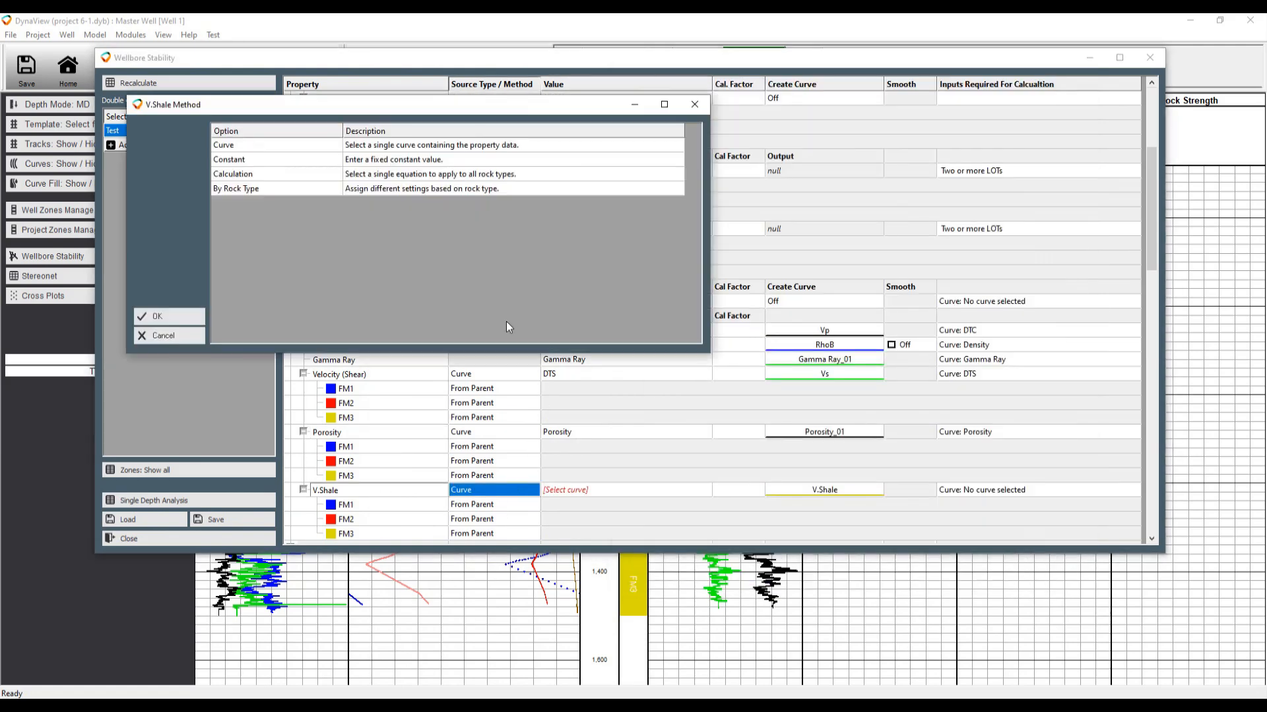
double_click(288, 175)
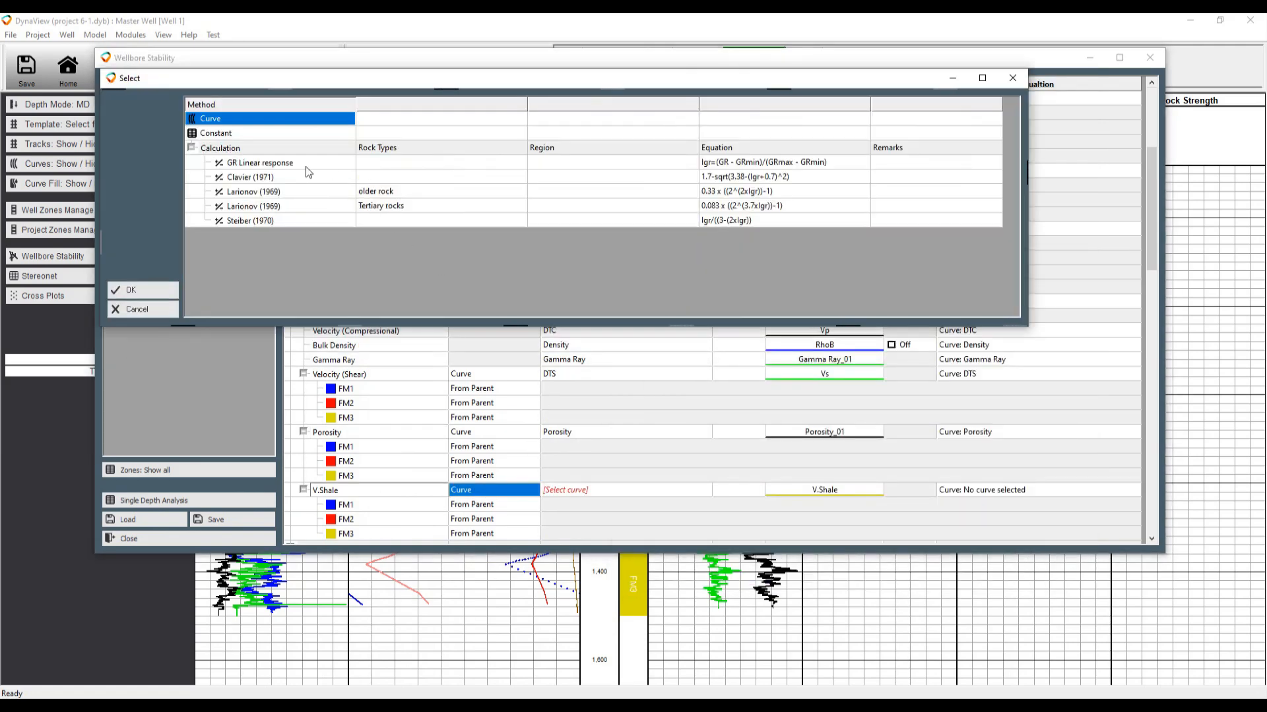
double_click(303, 166)
Set GR min to 50 and GR max to 150 for the V.Shale calculation and apply the settings
click(465, 177)
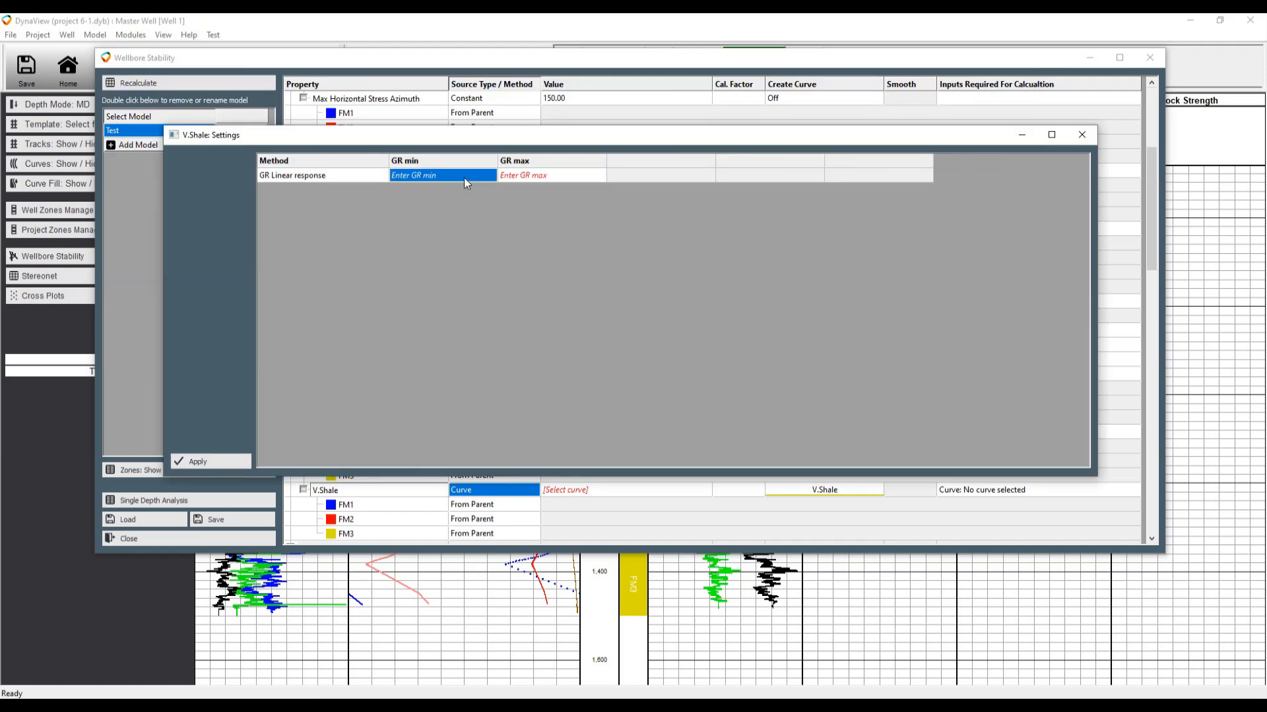
click(464, 177)
text(50)
click(409, 196)
click(407, 196)
click(544, 176)
text(150)
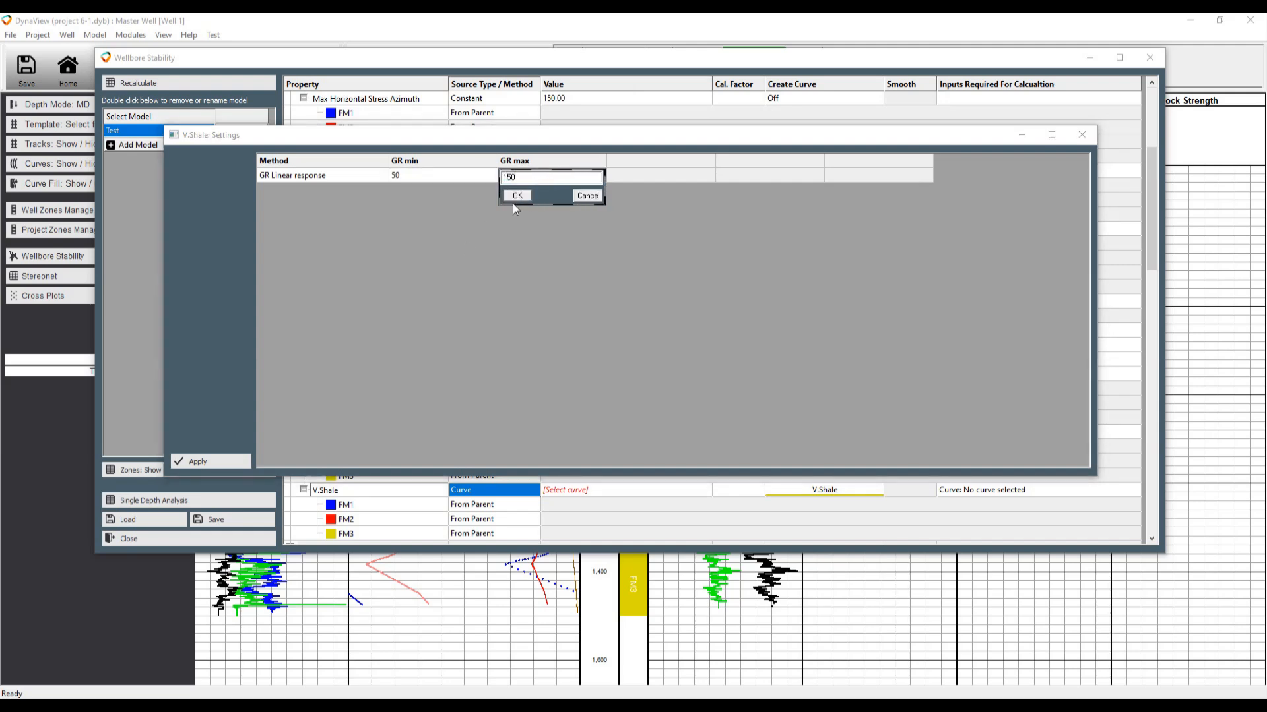
click(517, 196)
click(209, 461)
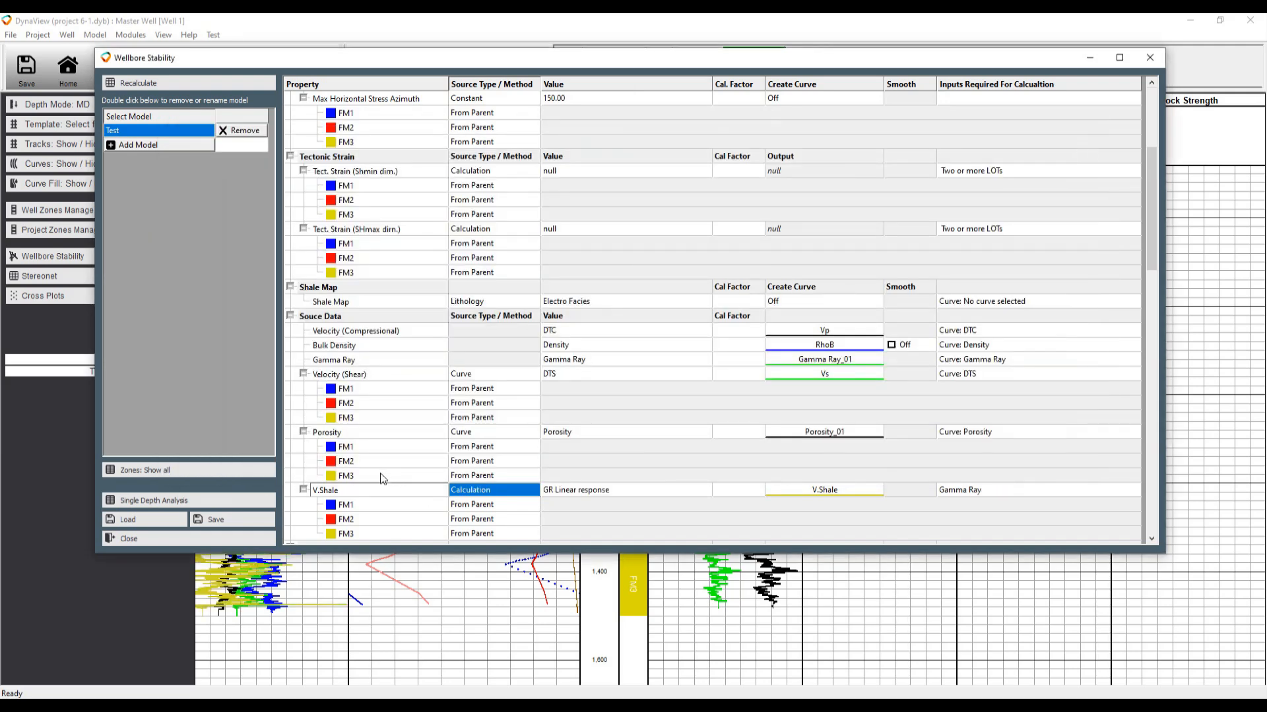
Check the porosity method options for zone FM1, keeping From Parent
double_click(486, 450)
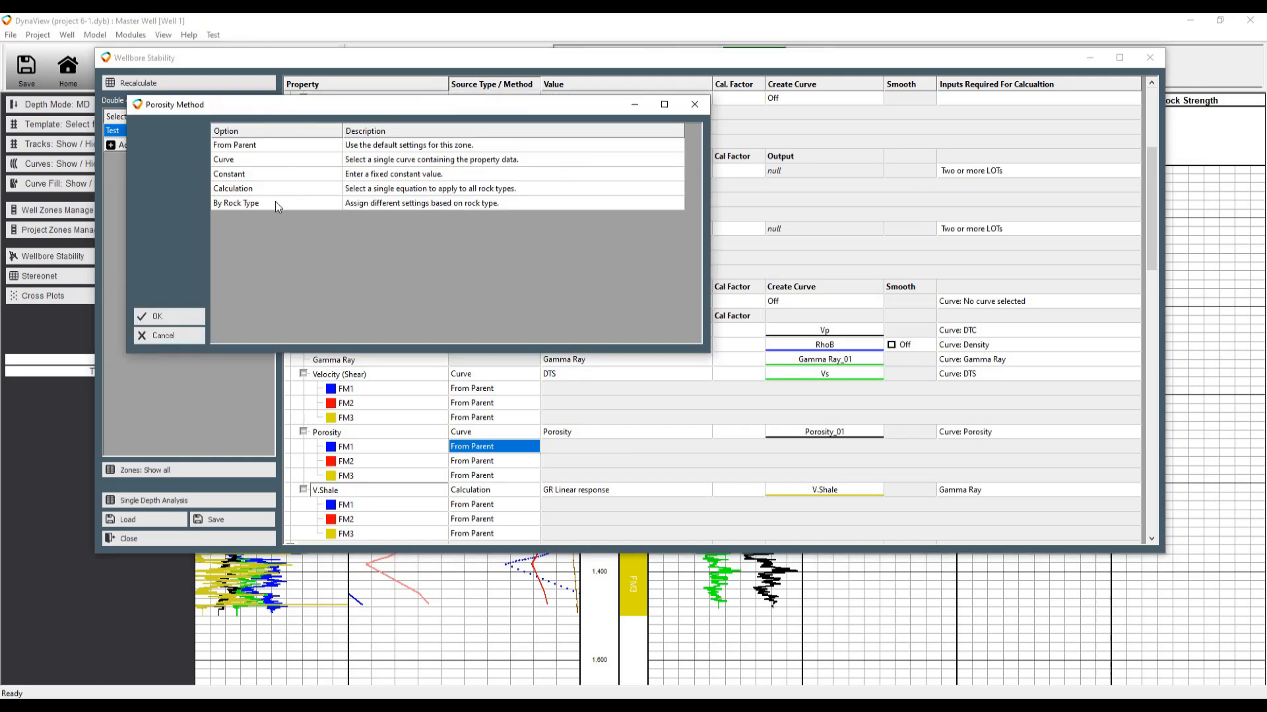
double_click(285, 144)
Assign the Poisson's Ratio (True) curve to dynamic Poisson's ratio and set dynamic shear modulus to Calc. from Sonic & Density
scroll(588, 404, down, 6)
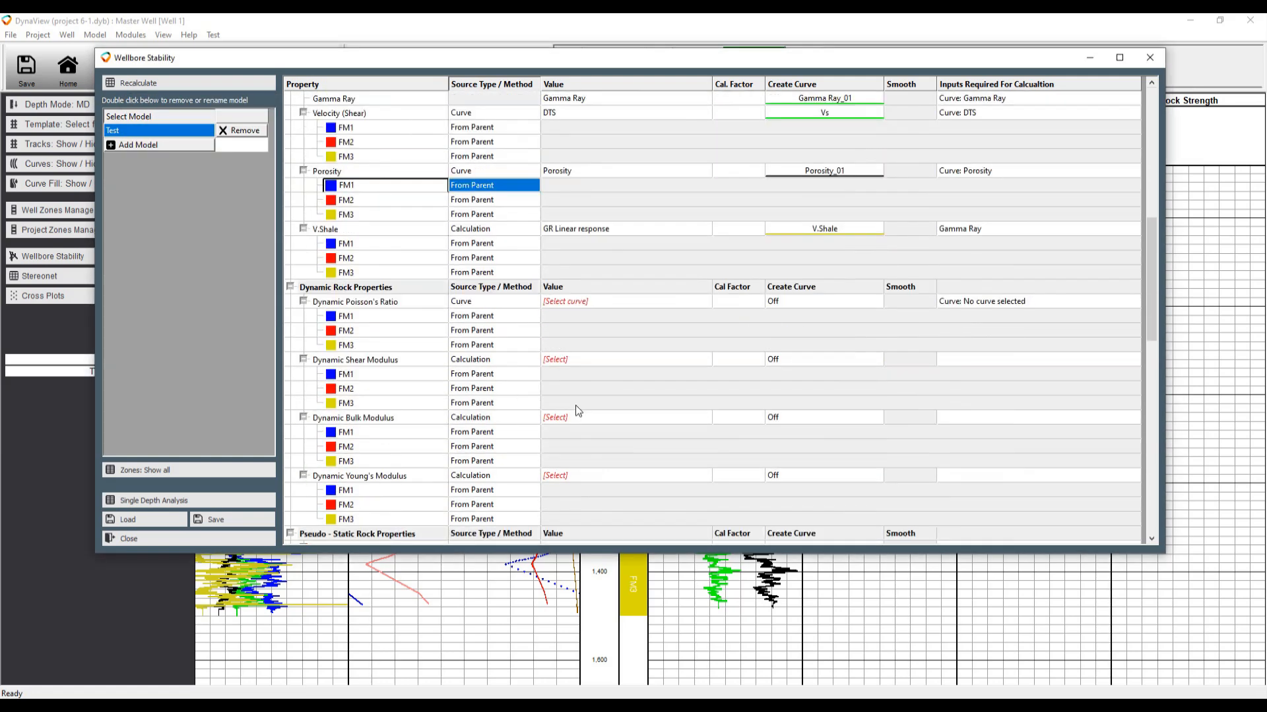
double_click(586, 303)
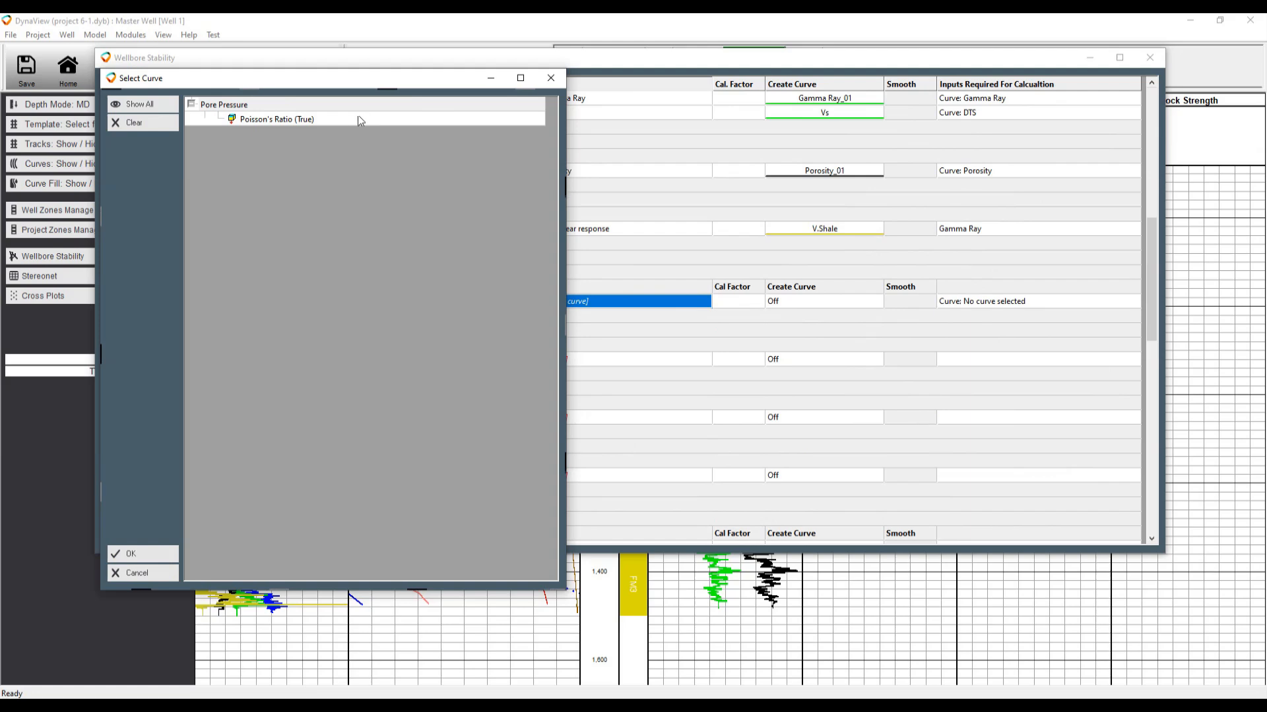
double_click(307, 123)
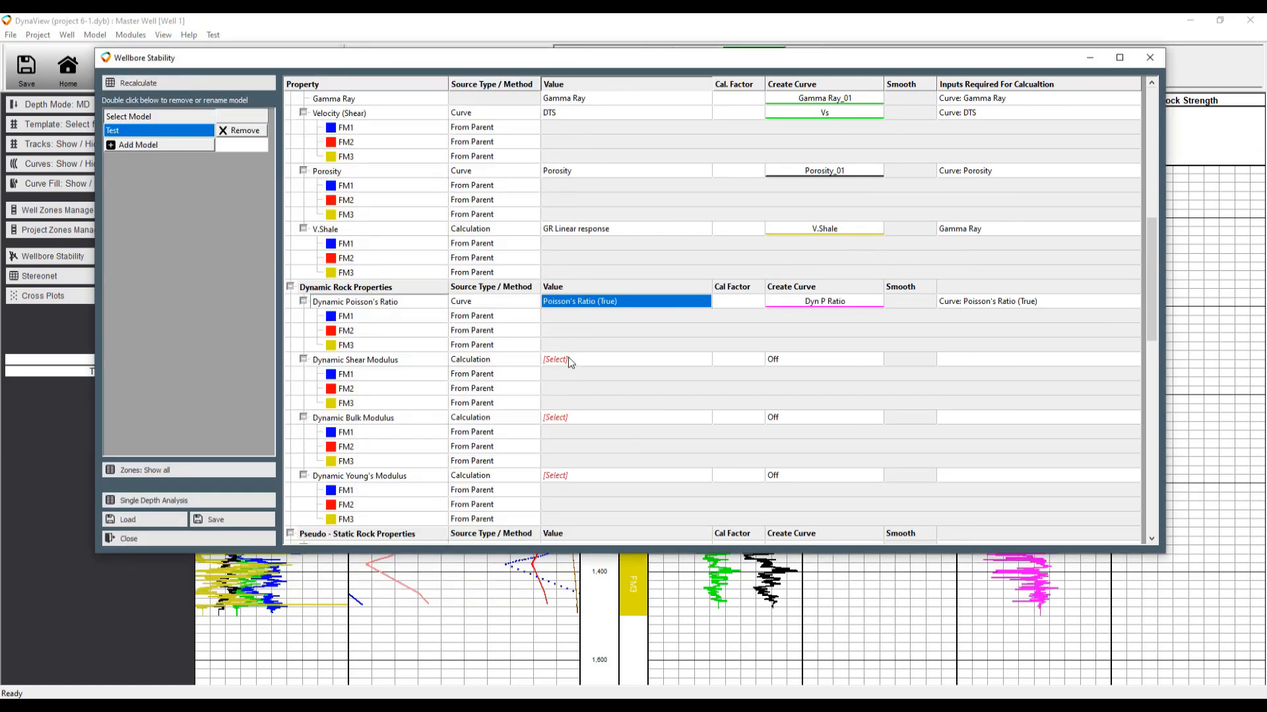
double_click(513, 361)
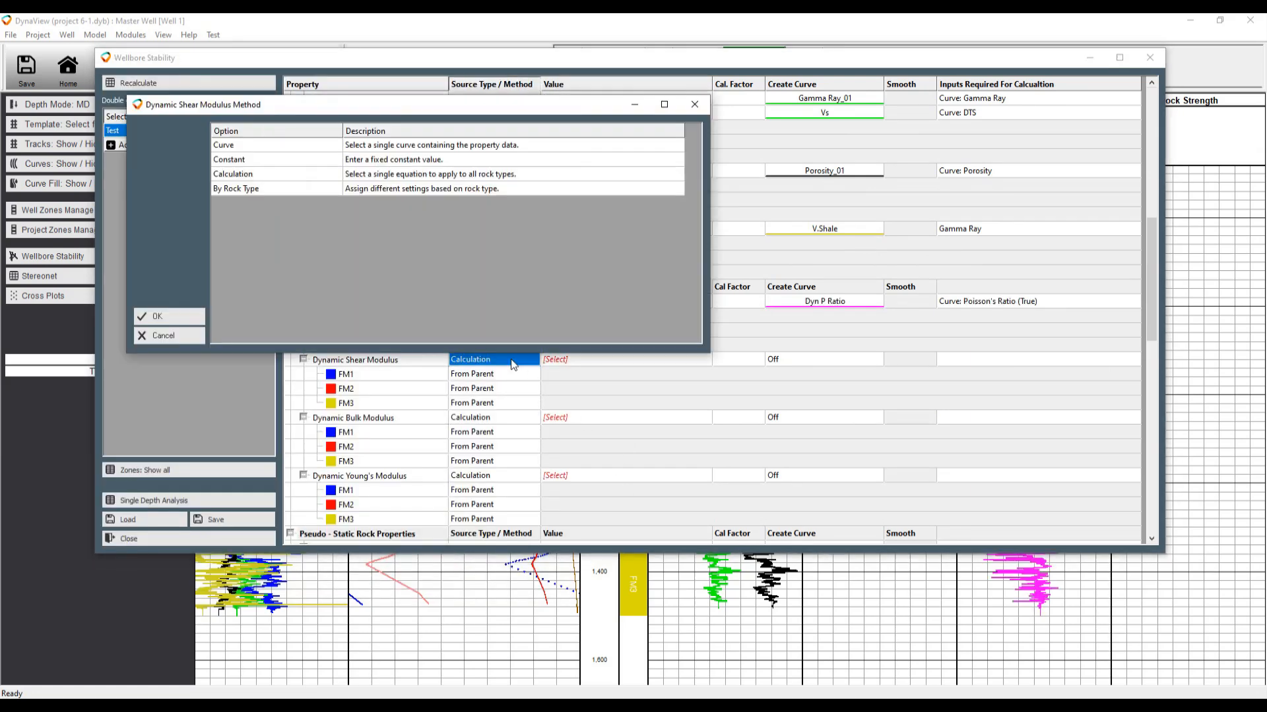
double_click(281, 175)
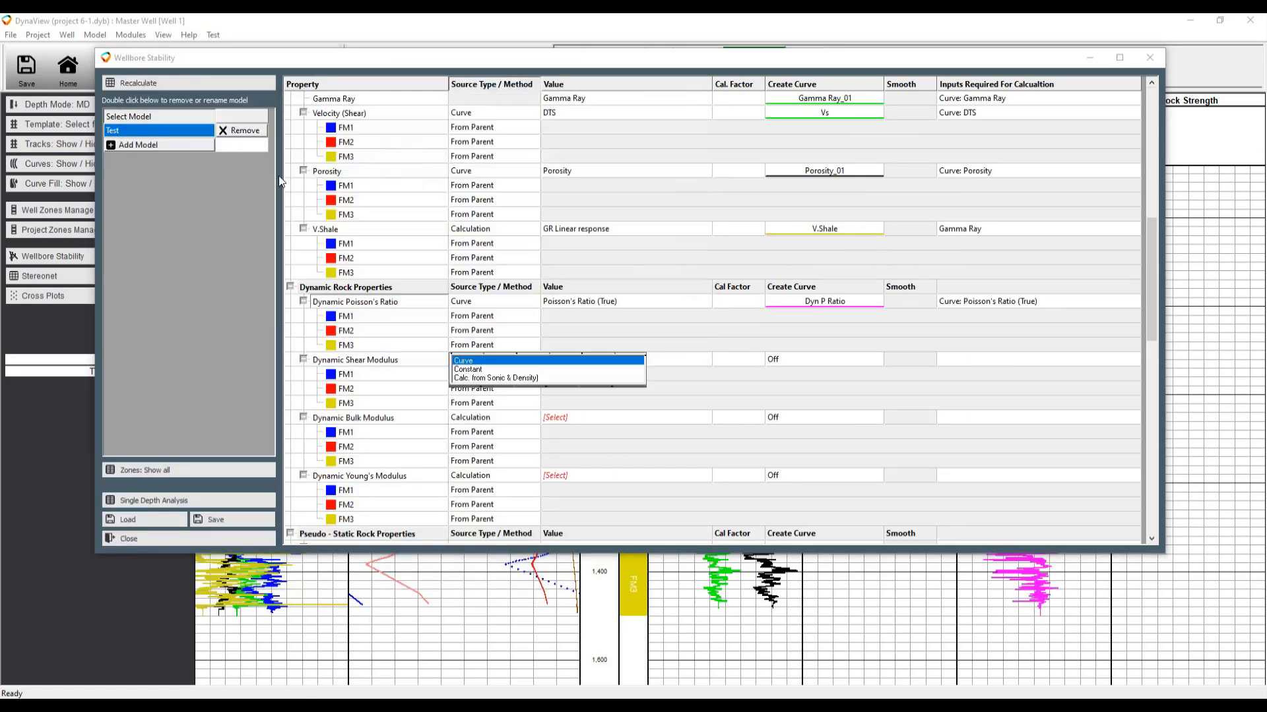
click(525, 381)
Check the source method options available for shear velocity without changing the method
scroll(515, 171, up, 2)
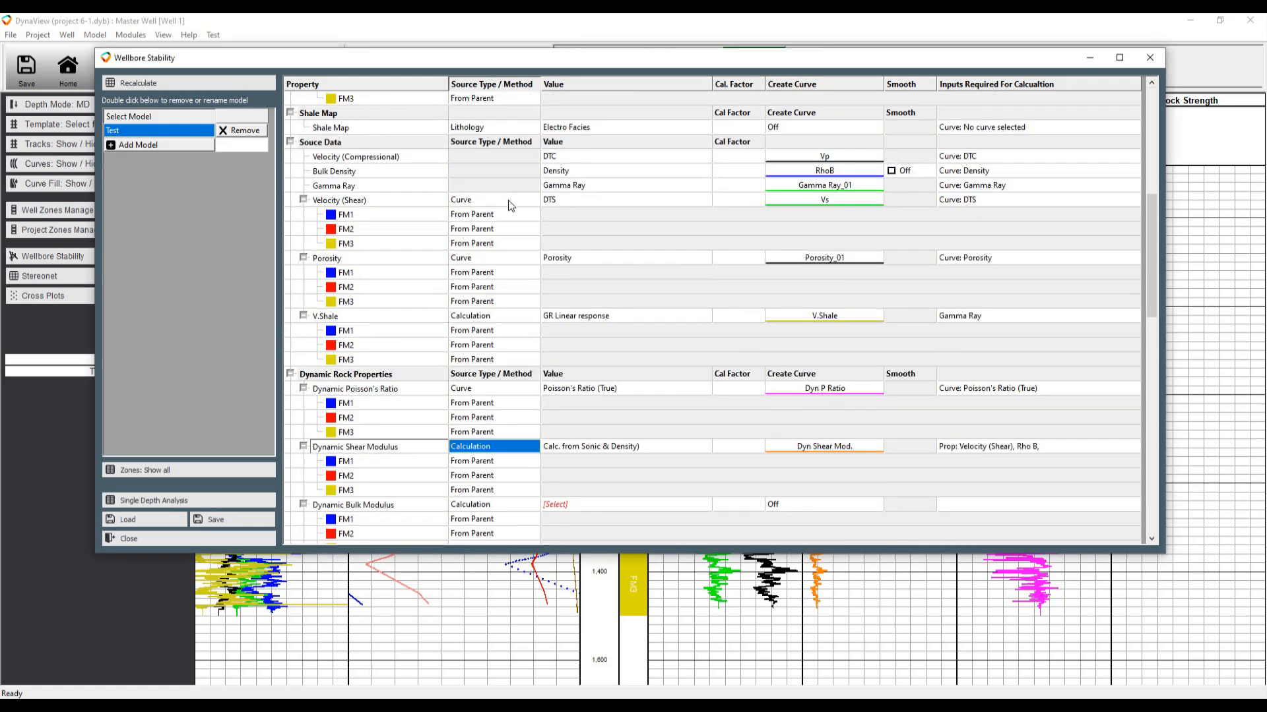
double_click(481, 198)
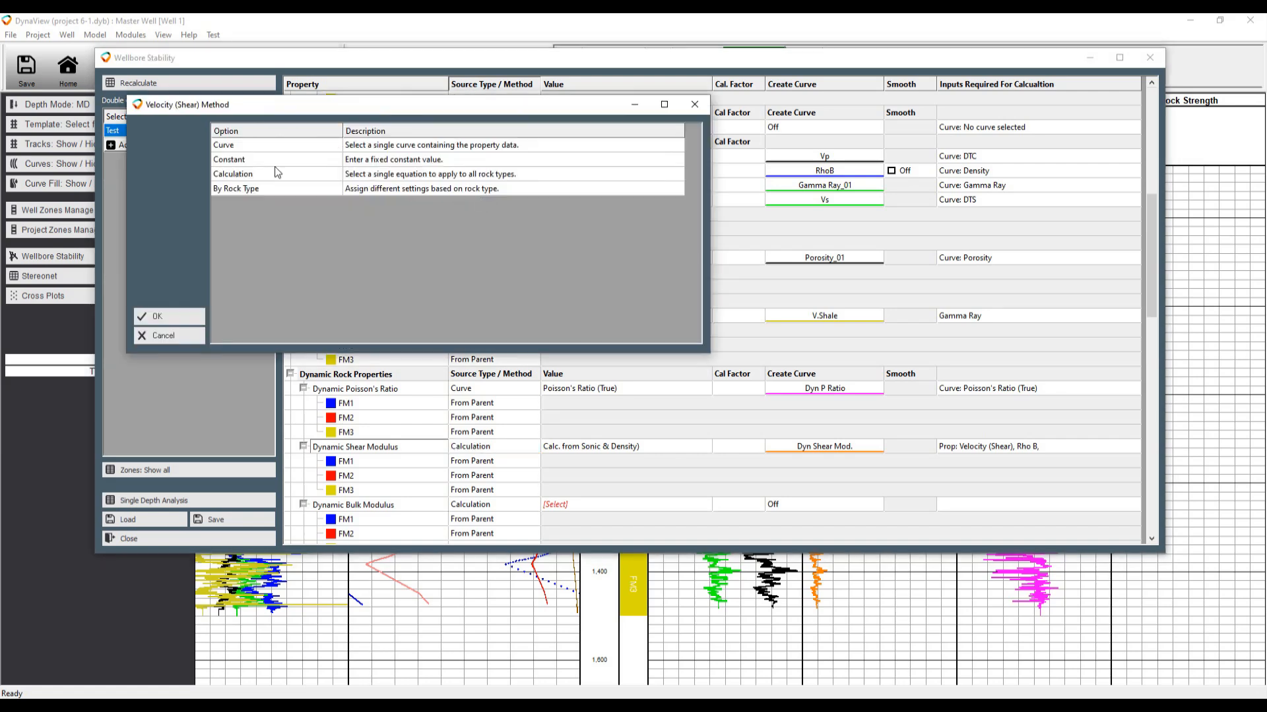
click(173, 336)
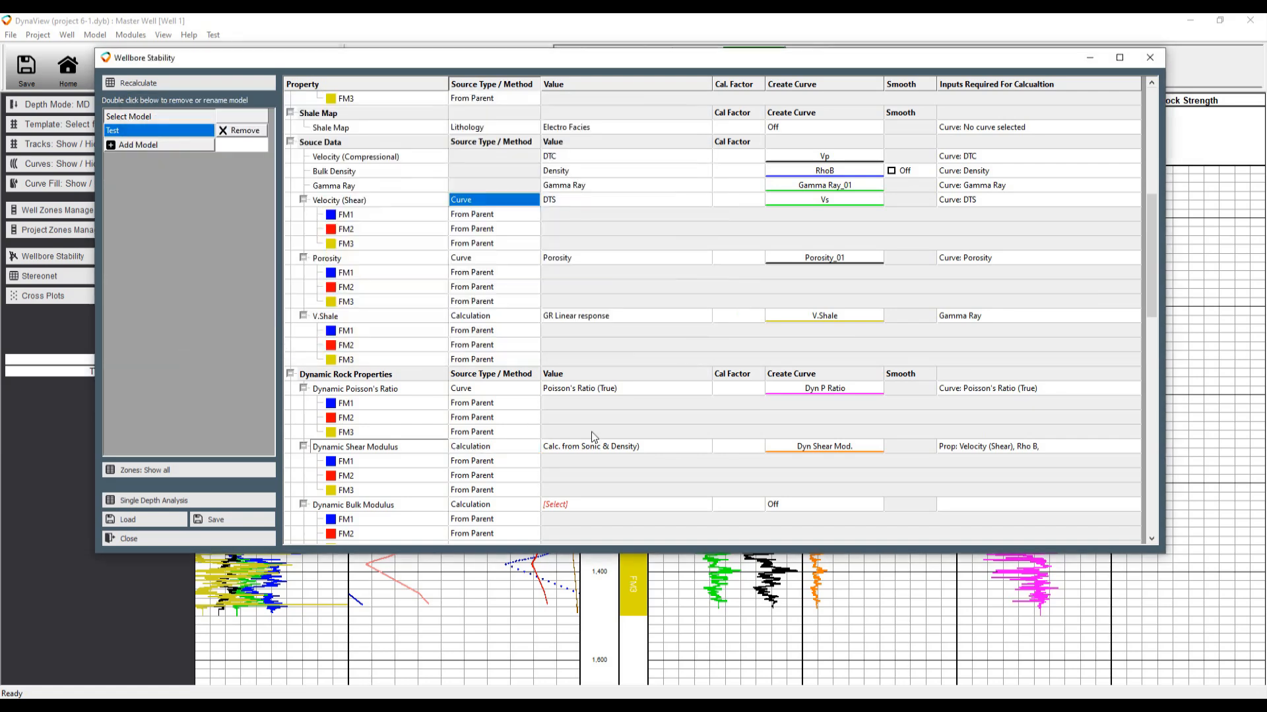
Set dynamic bulk modulus to Calc. from Sonic & Density and dynamic Young's modulus to From Shear Mod & Bulk Mod
scroll(579, 417, down, 4)
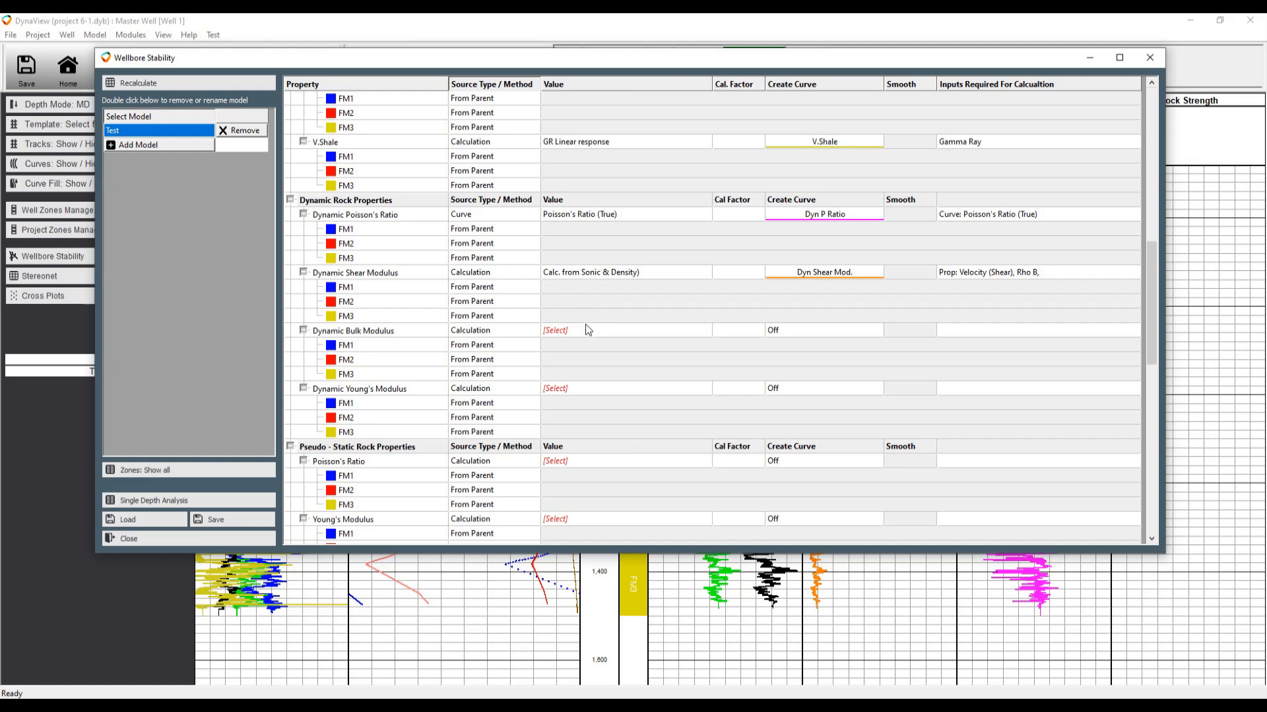
click(588, 330)
click(591, 351)
click(590, 388)
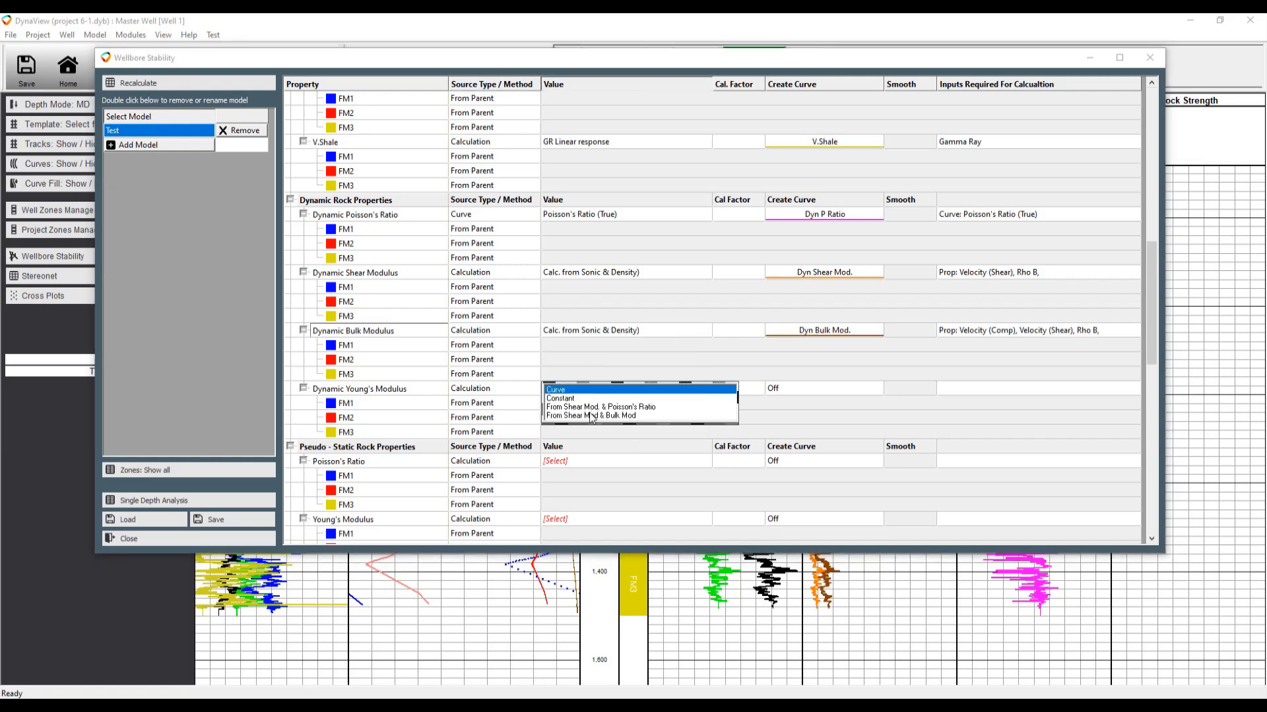
click(591, 416)
Calculate the pseudo-static Poisson's ratio with Scale Dynamic Poisson's Ratio, using a scale factor of 0.8
click(594, 461)
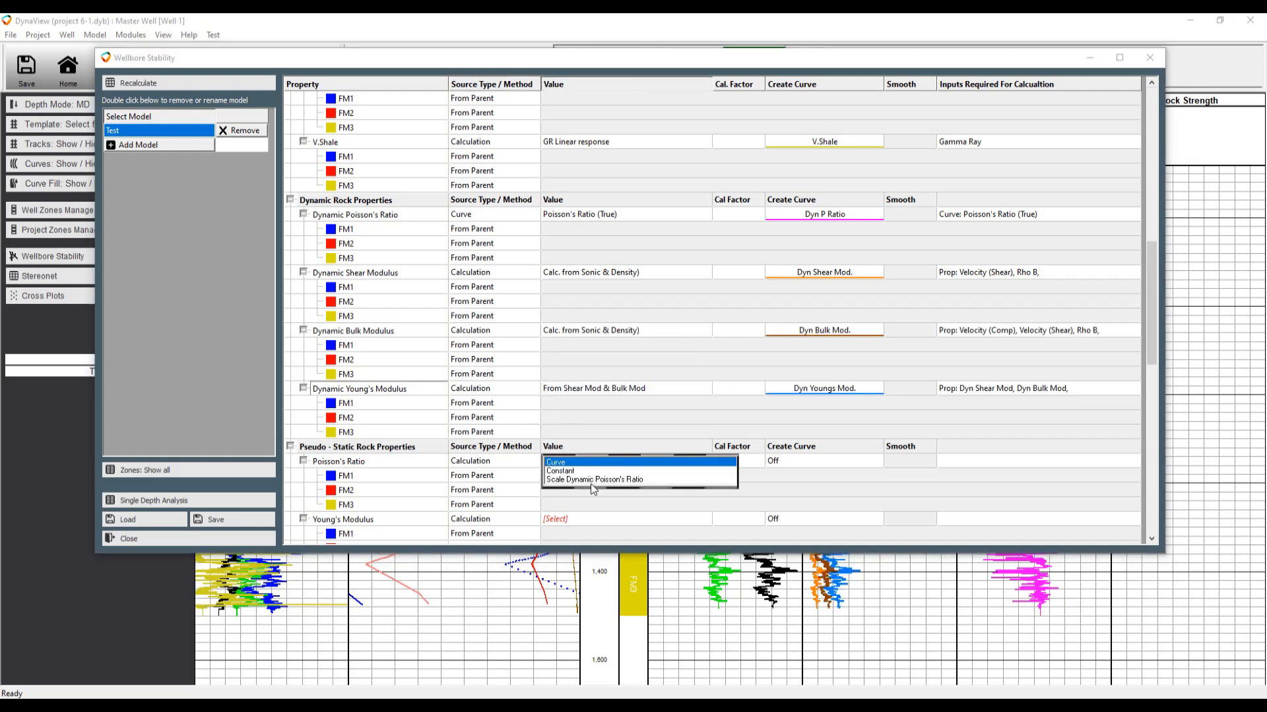
click(597, 479)
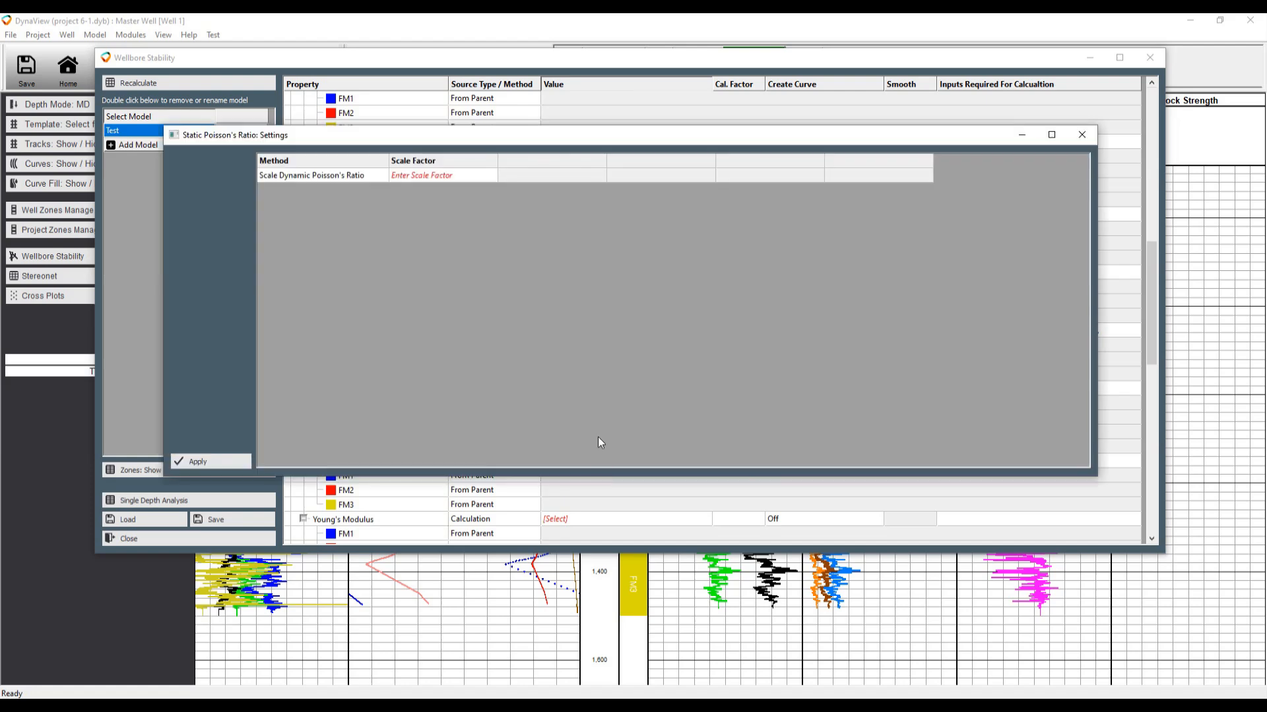
click(435, 176)
text(0)
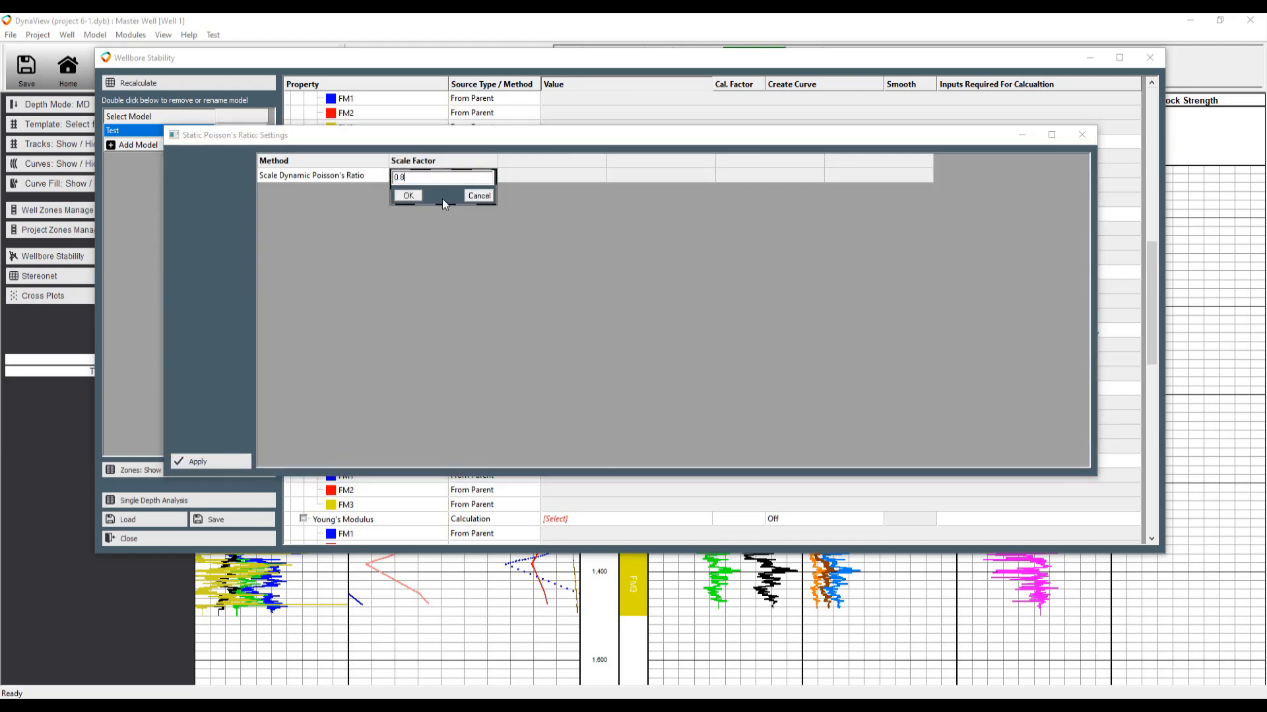
text(.8)
click(409, 195)
click(197, 463)
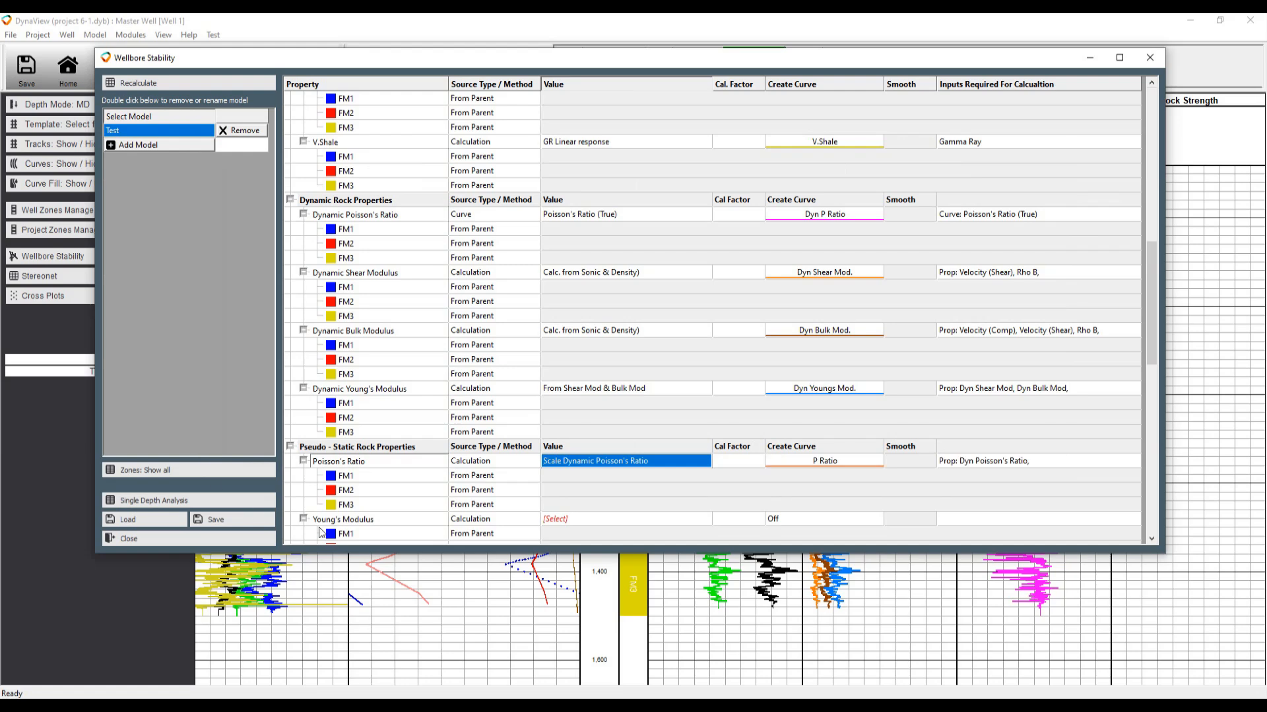
Set the calibration factor of the pseudo-static Poisson's ratio to 0.1
scroll(770, 275, down, 3)
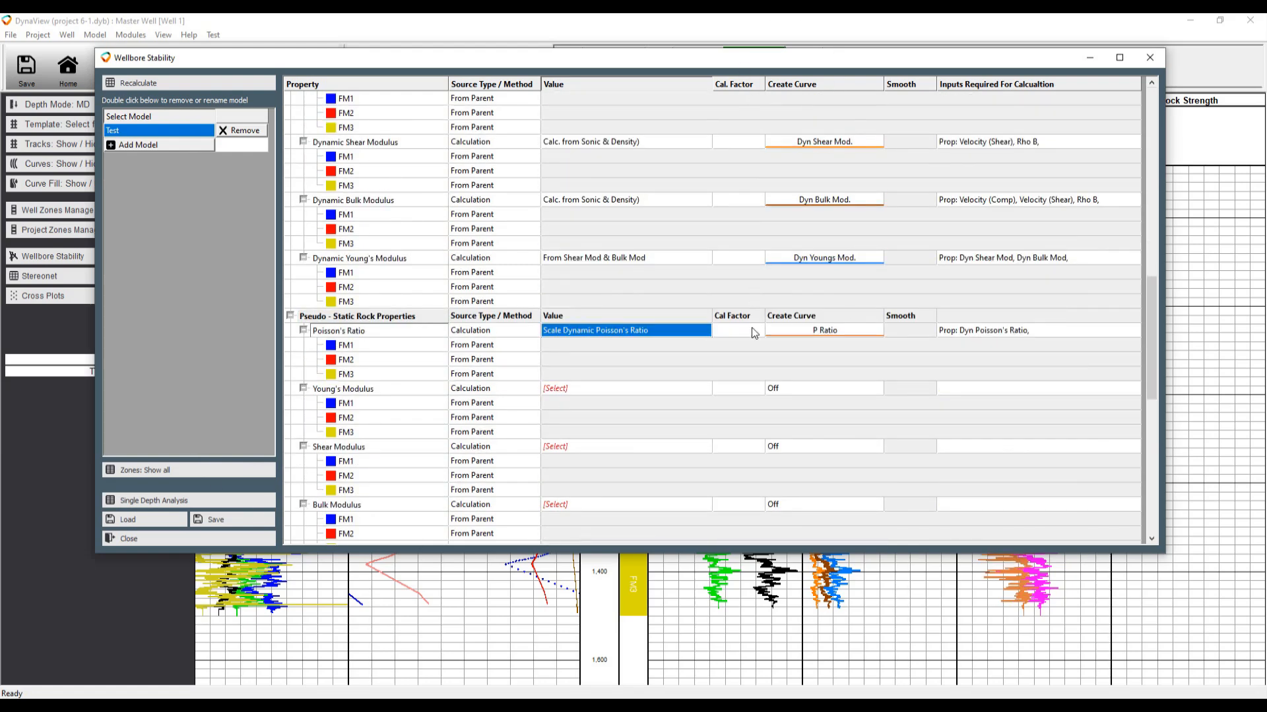
click(754, 333)
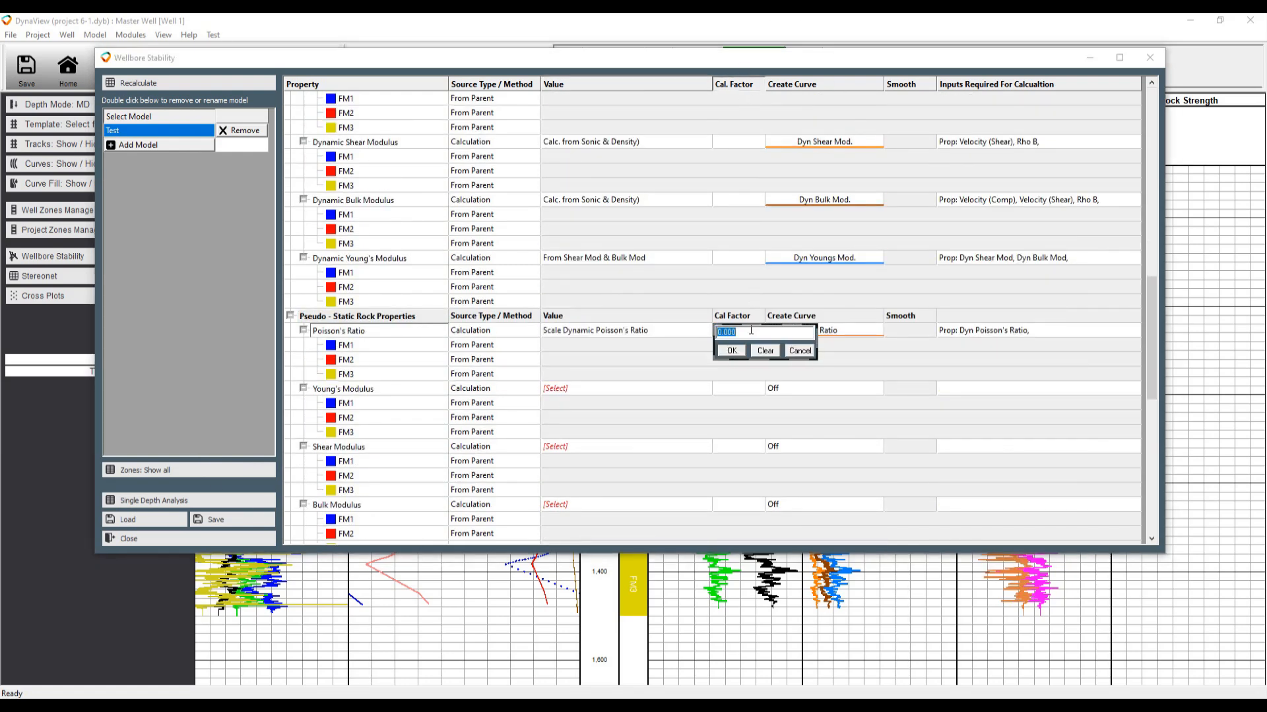
text(.1)
key(Return)
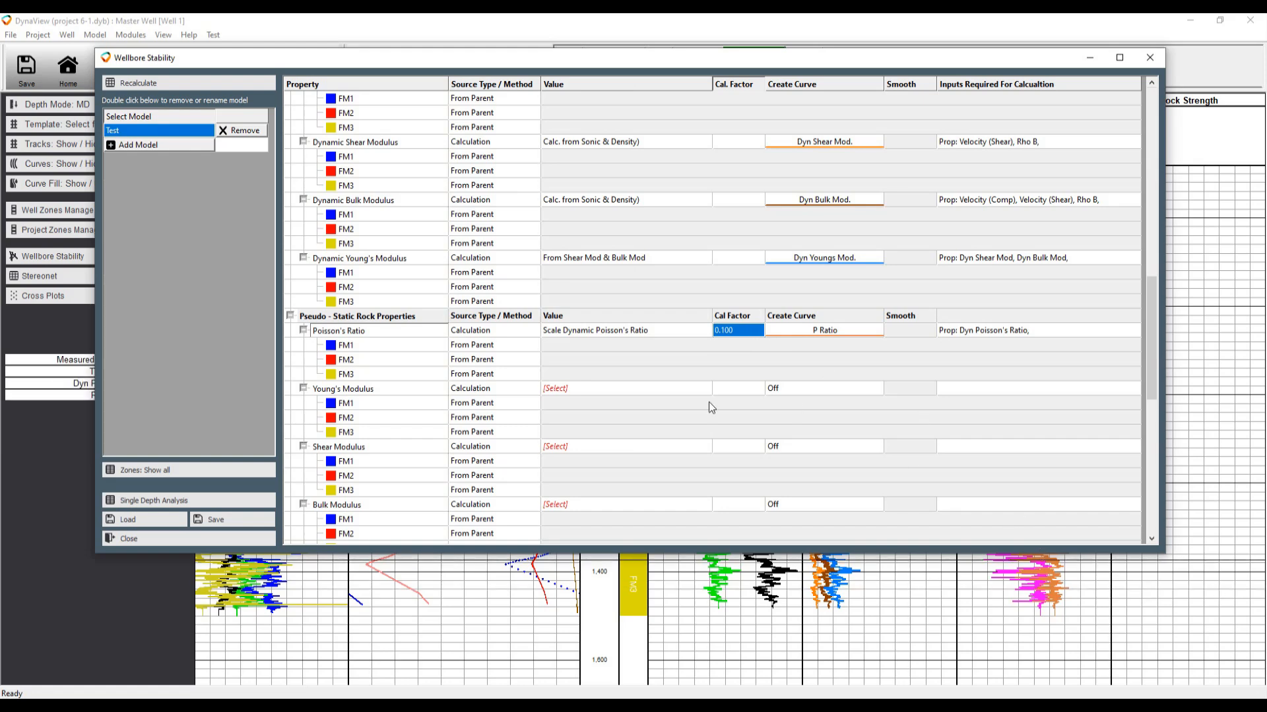
Calculate the pseudo-static Young's modulus with the LL Lacy (1997) method in its Sandstone version
click(613, 391)
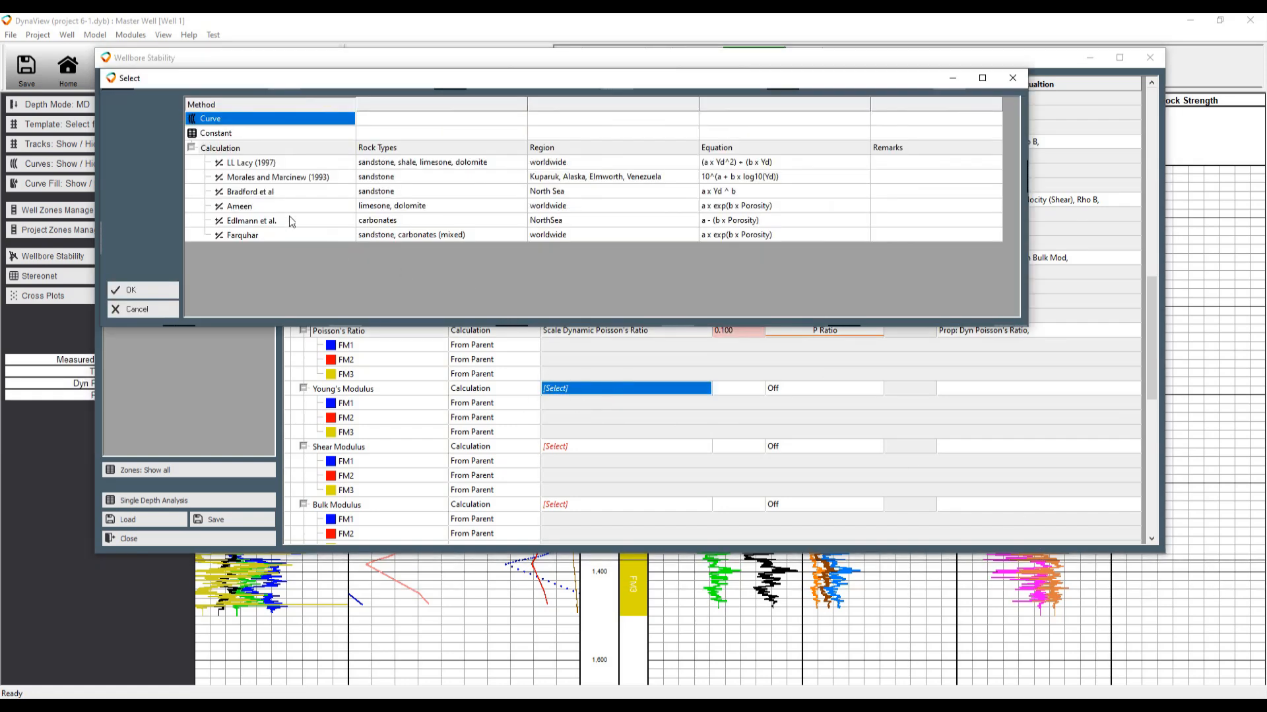
double_click(295, 166)
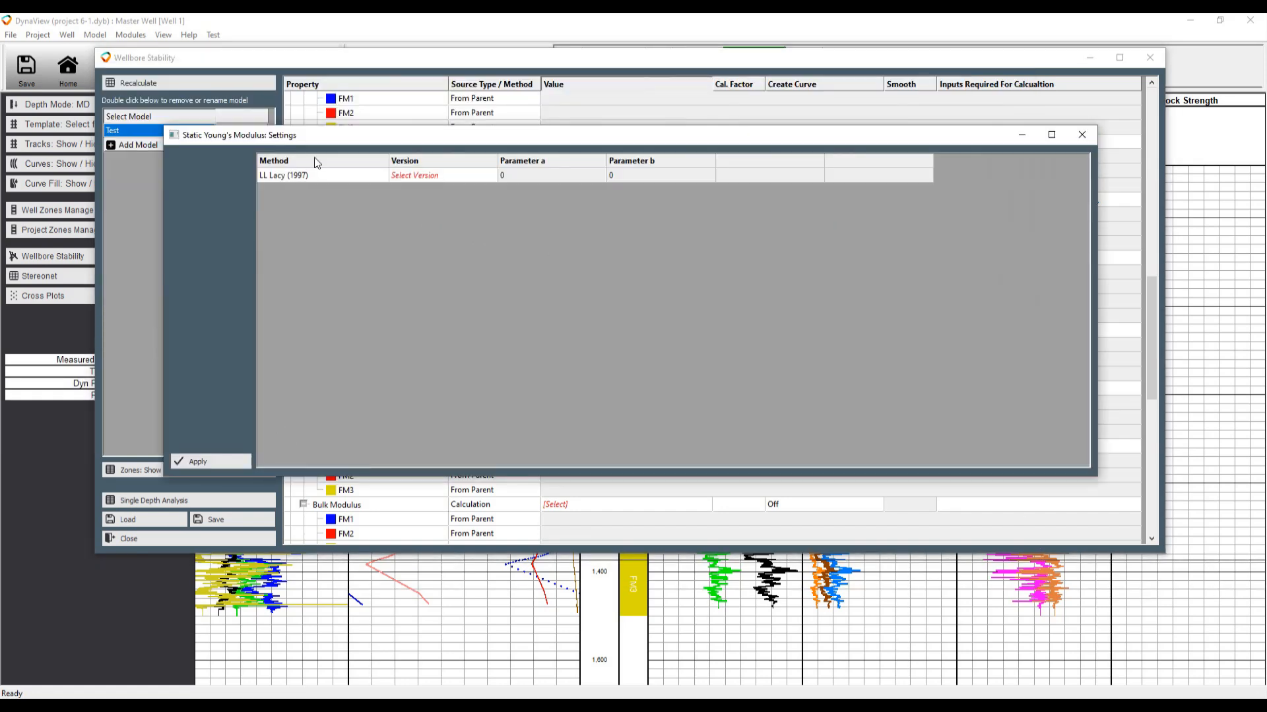
click(415, 176)
double_click(405, 210)
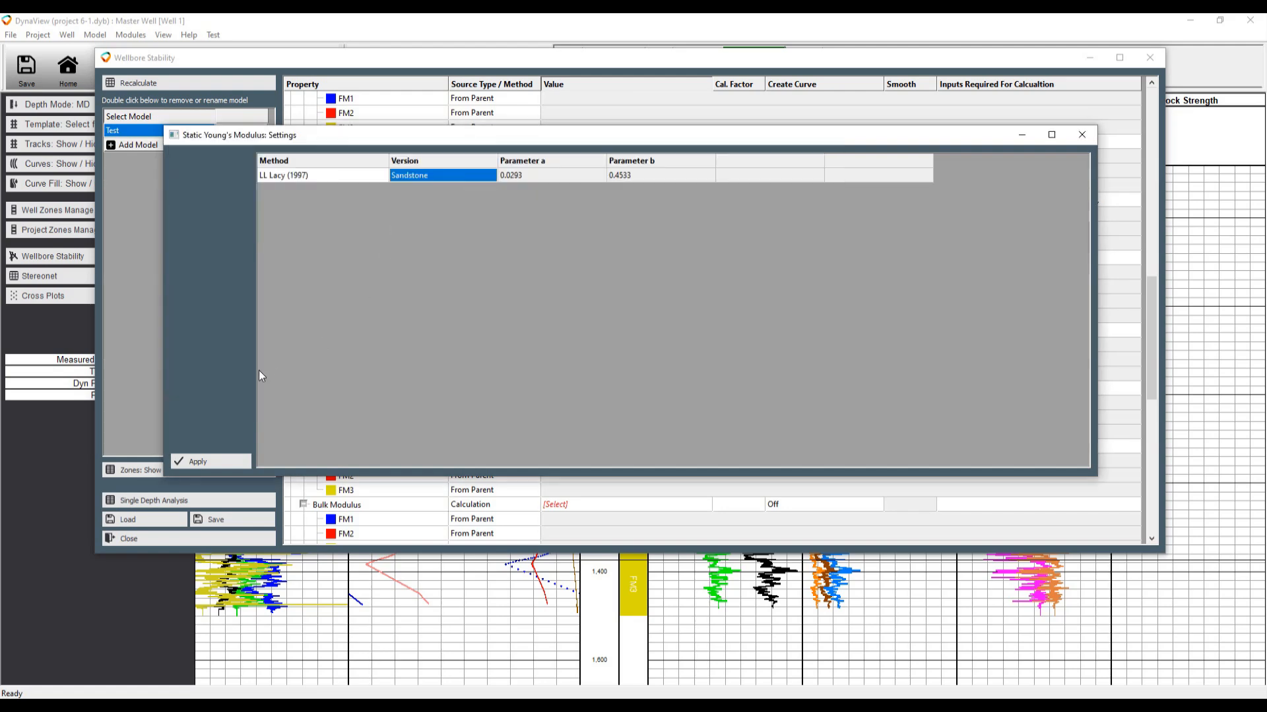
click(211, 462)
Set the pseudo-static shear modulus and bulk modulus to From Young's Modulus and Poisson's Ratio
click(581, 451)
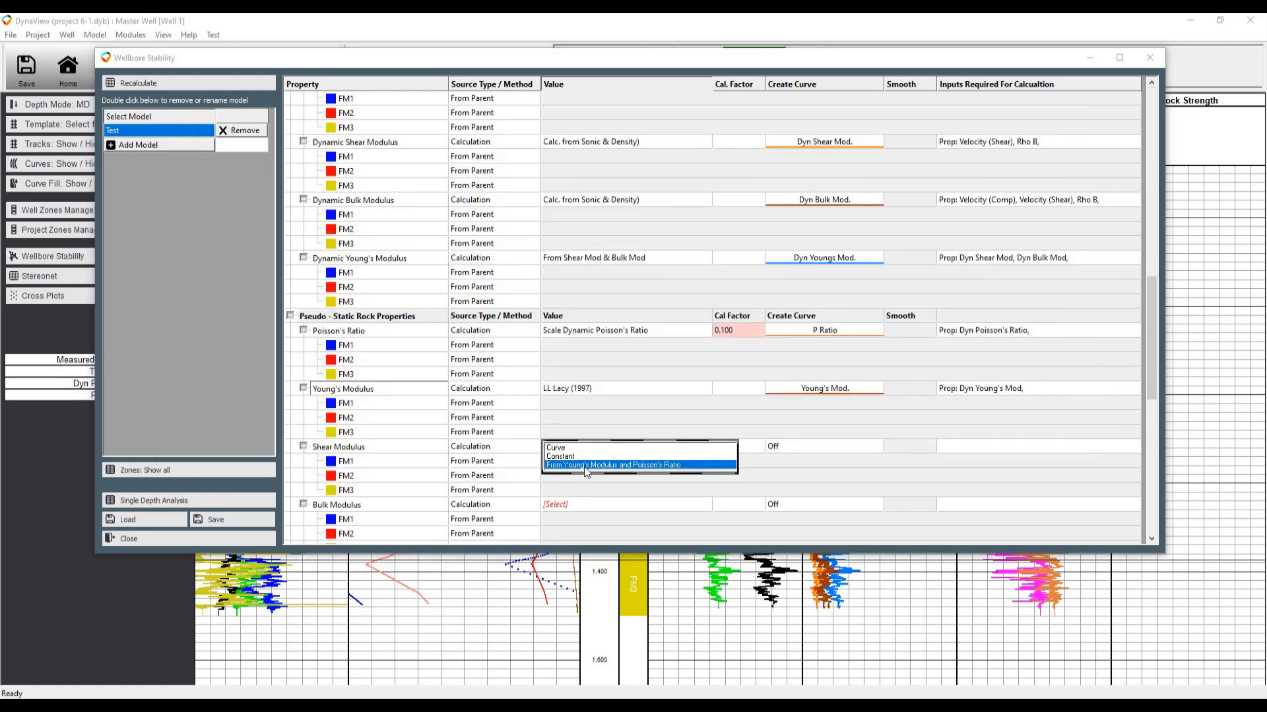
click(581, 465)
click(579, 506)
click(579, 523)
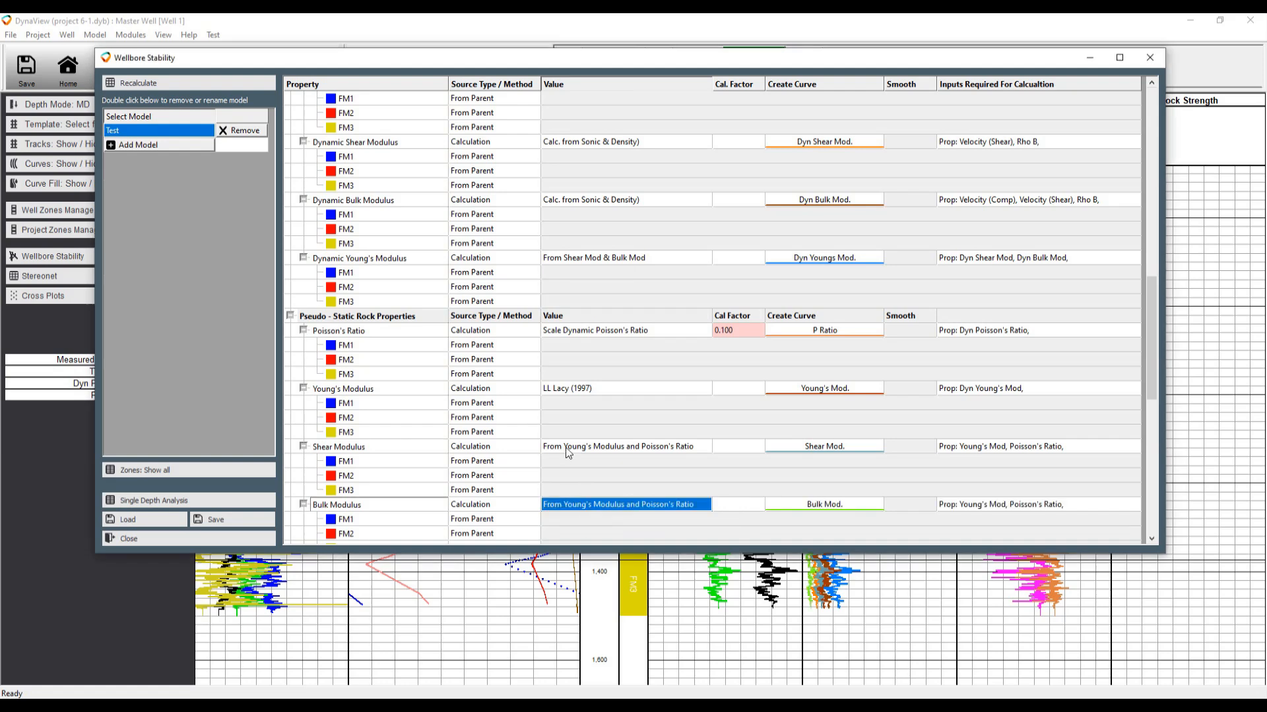
Set compressive strength to the North Sea shale (Horsrud 2001) velocity equation and tensile strength to Extended Griffith Criterion
scroll(565, 451, down, 4)
click(553, 389)
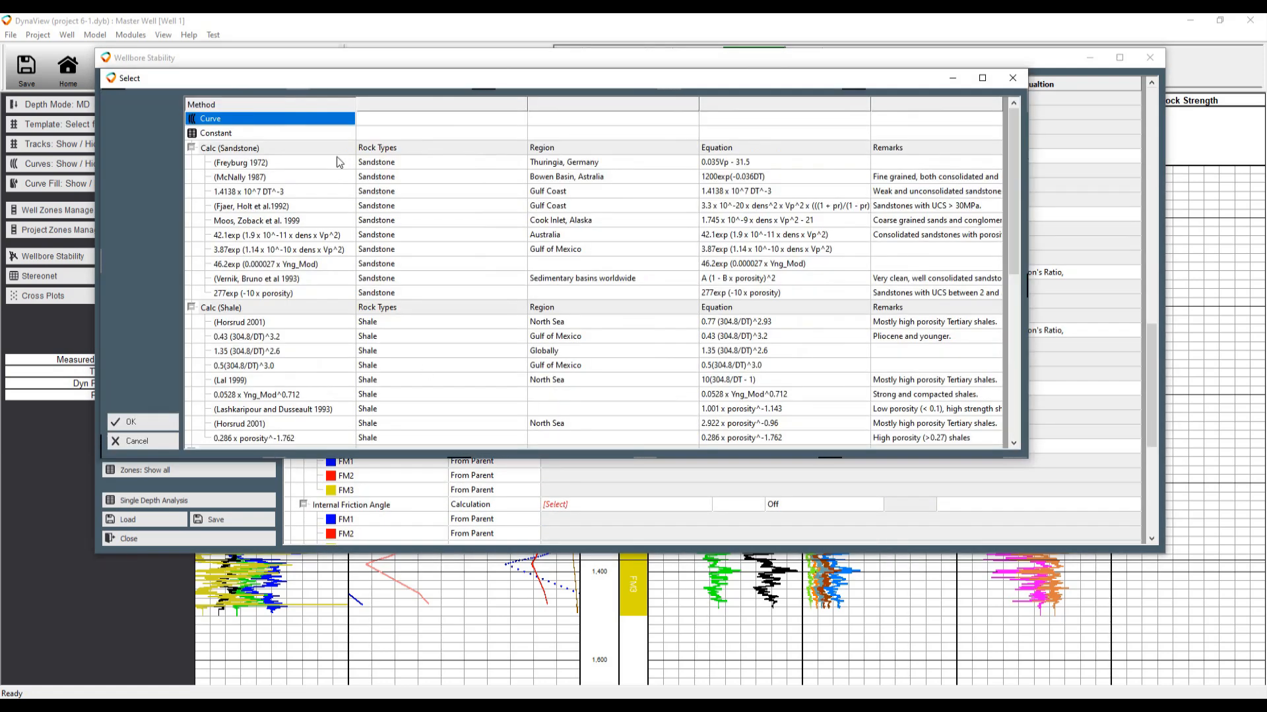
double_click(393, 323)
click(566, 452)
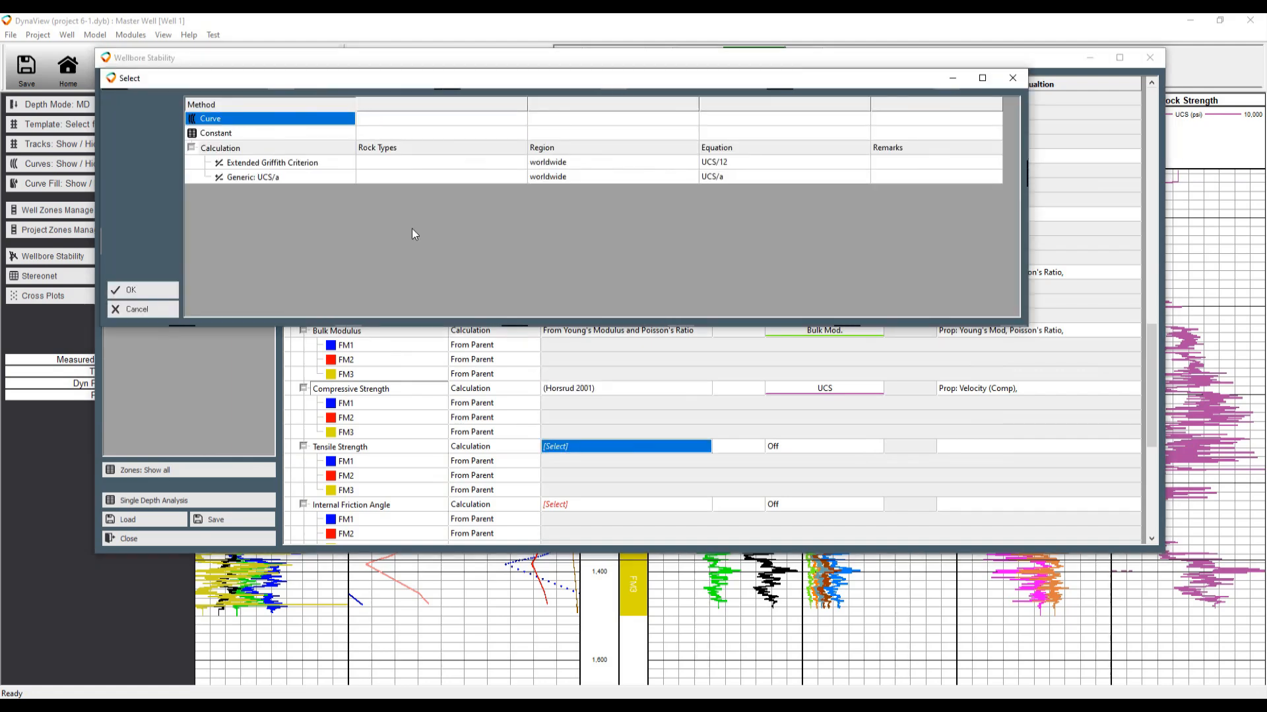
double_click(291, 150)
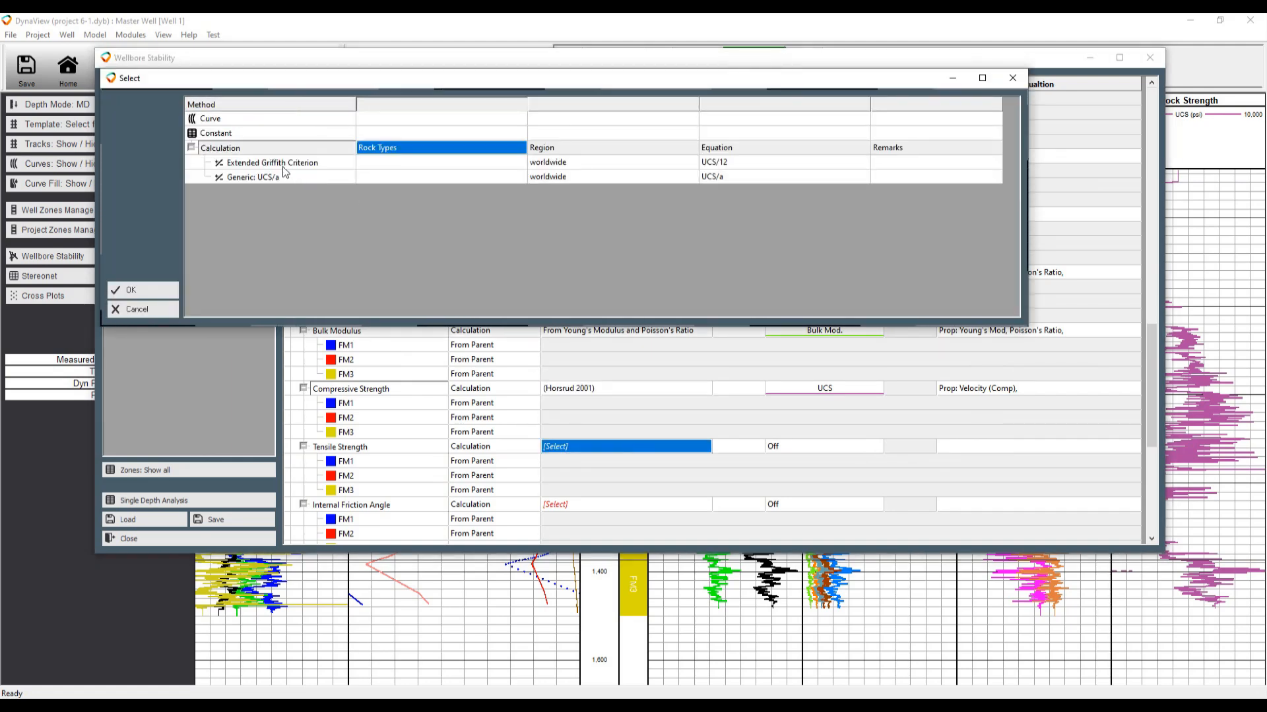
double_click(282, 164)
Set the internal friction angle calculation to the Lal (1999) shale method
click(581, 507)
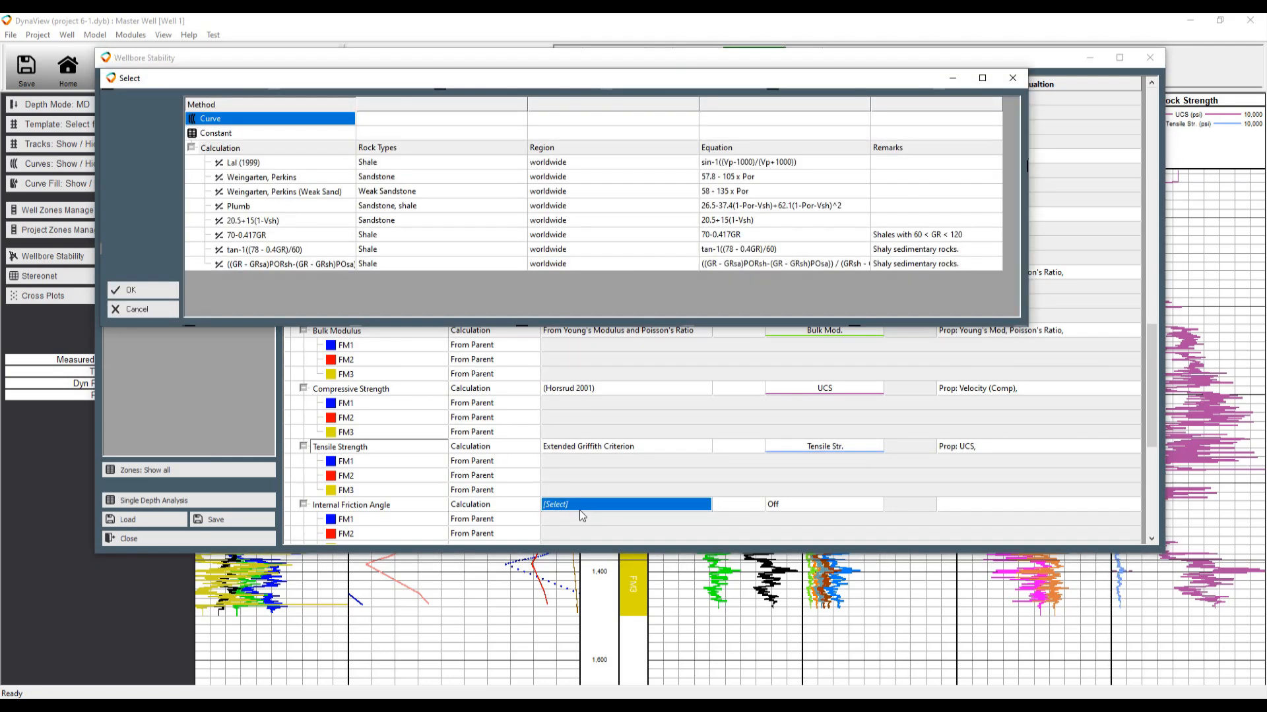
double_click(247, 165)
scroll(568, 381, down, 3)
scroll(568, 381, down, 1)
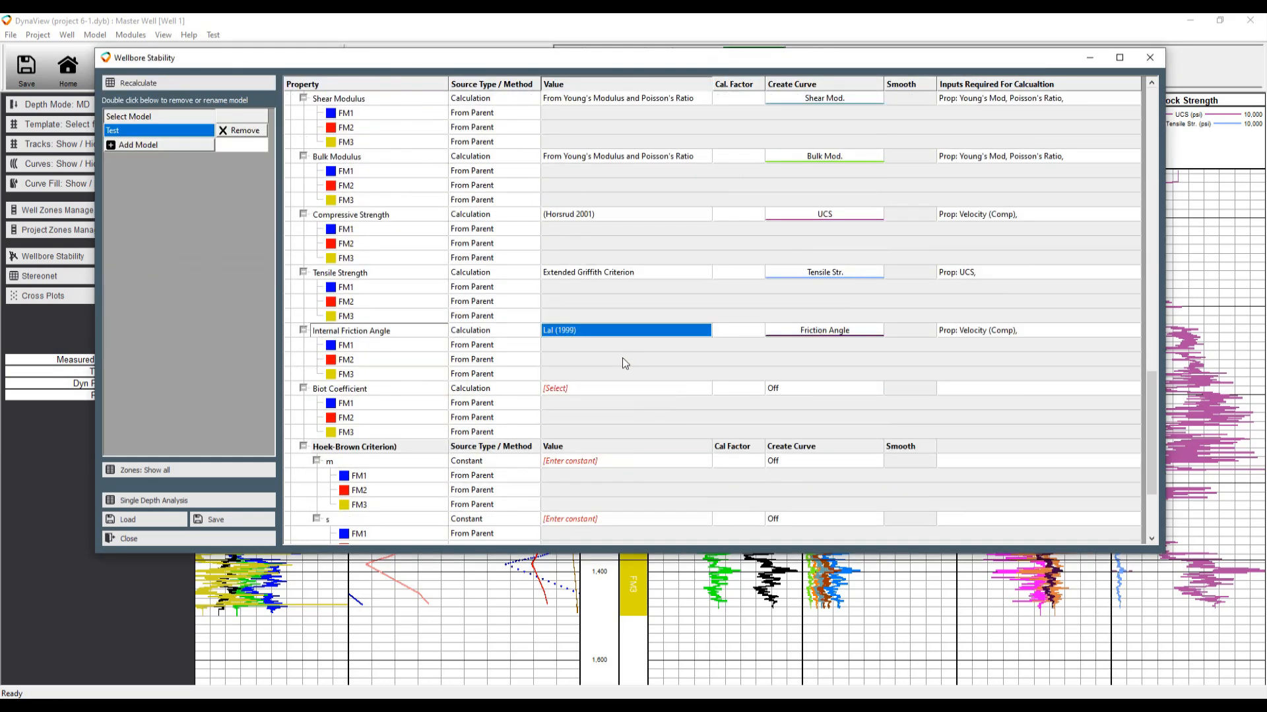
Set the Biot coefficient calculation to the Krief et al. (1990) method
click(582, 389)
double_click(283, 164)
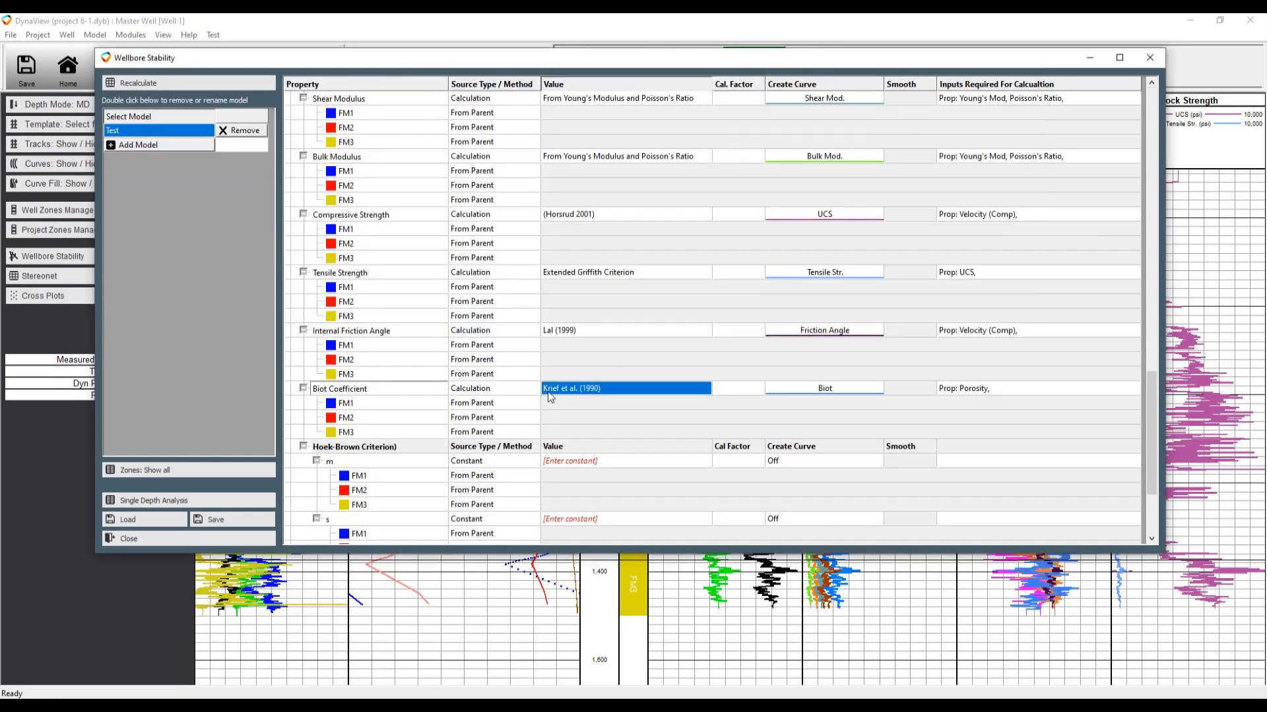
Set the Hoek-Brown criterion constants to 7.0000 for m and 0.50000 for s
click(570, 462)
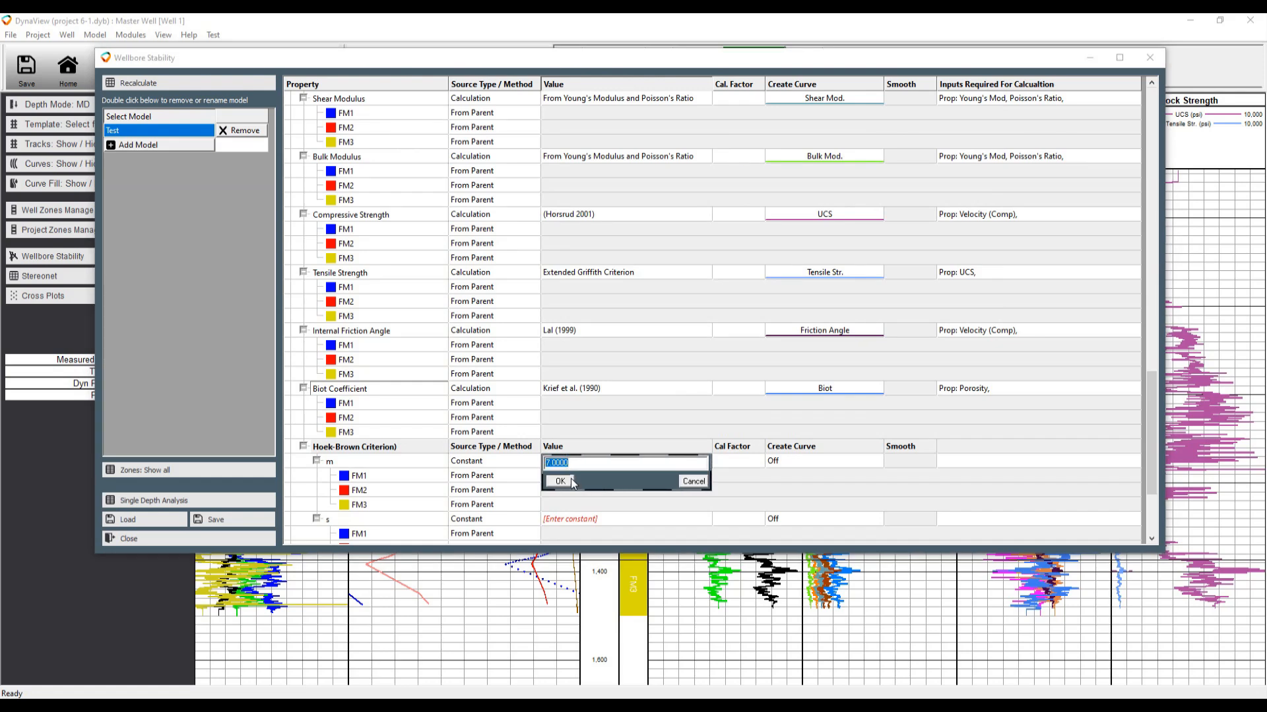
click(568, 481)
click(578, 520)
click(559, 539)
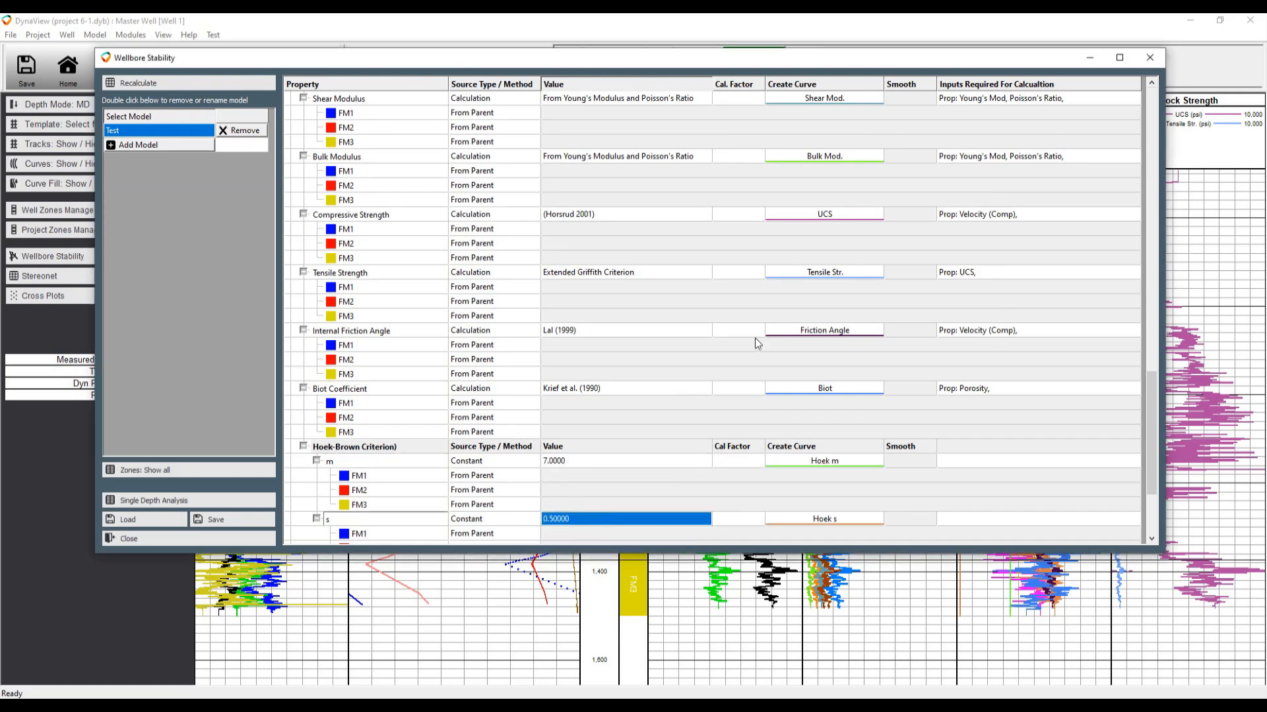
Create the FIP and BO Mohr-Coulomb output curves with their default line styles
scroll(749, 370, down, 3)
click(806, 446)
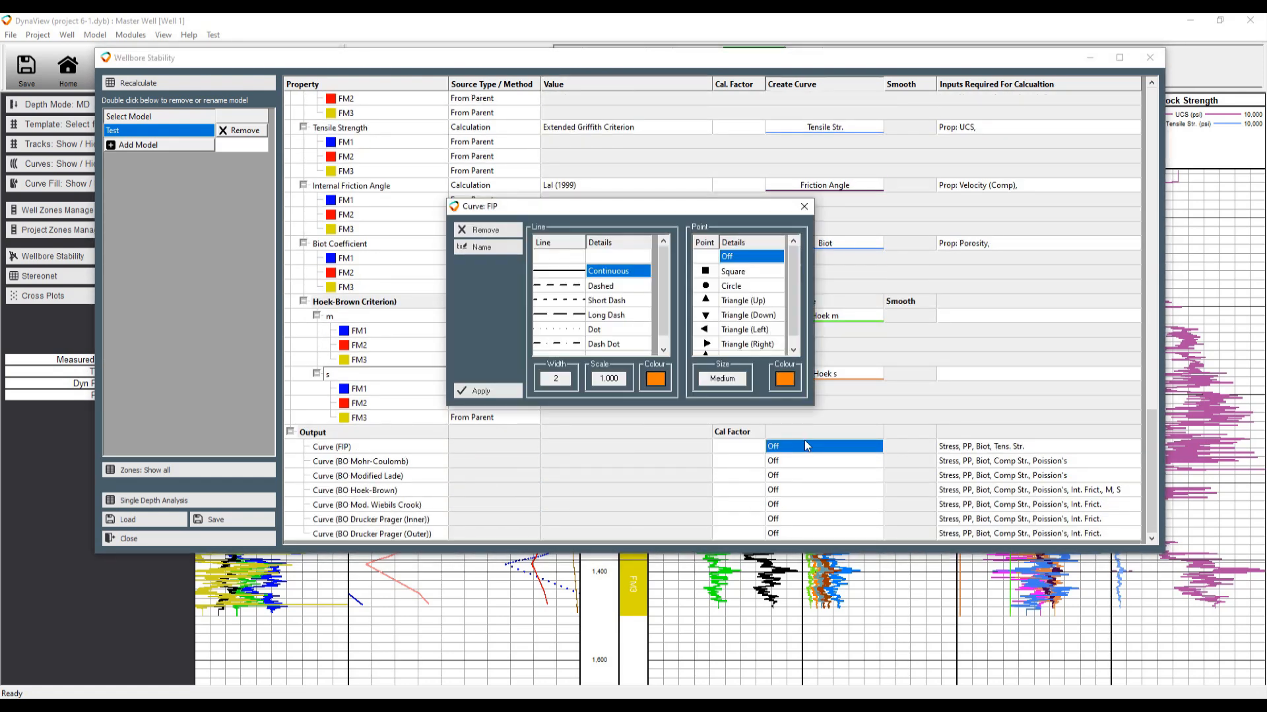
click(496, 394)
click(784, 463)
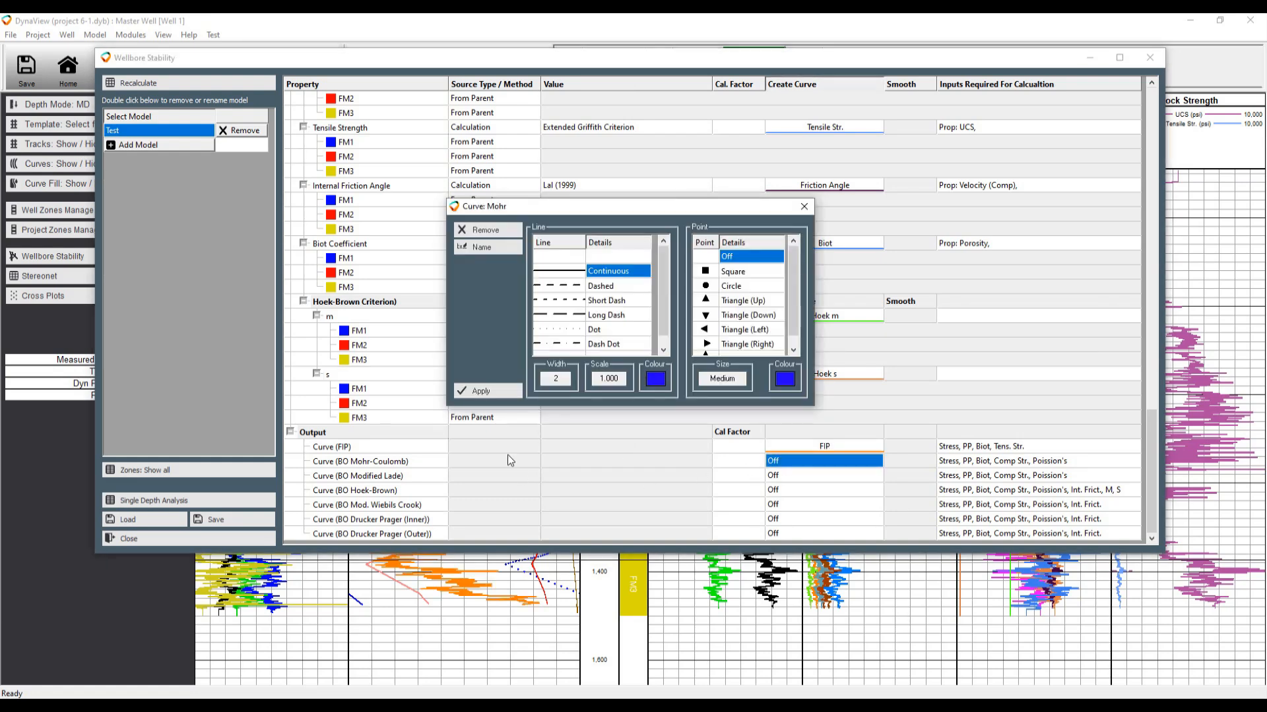
click(499, 395)
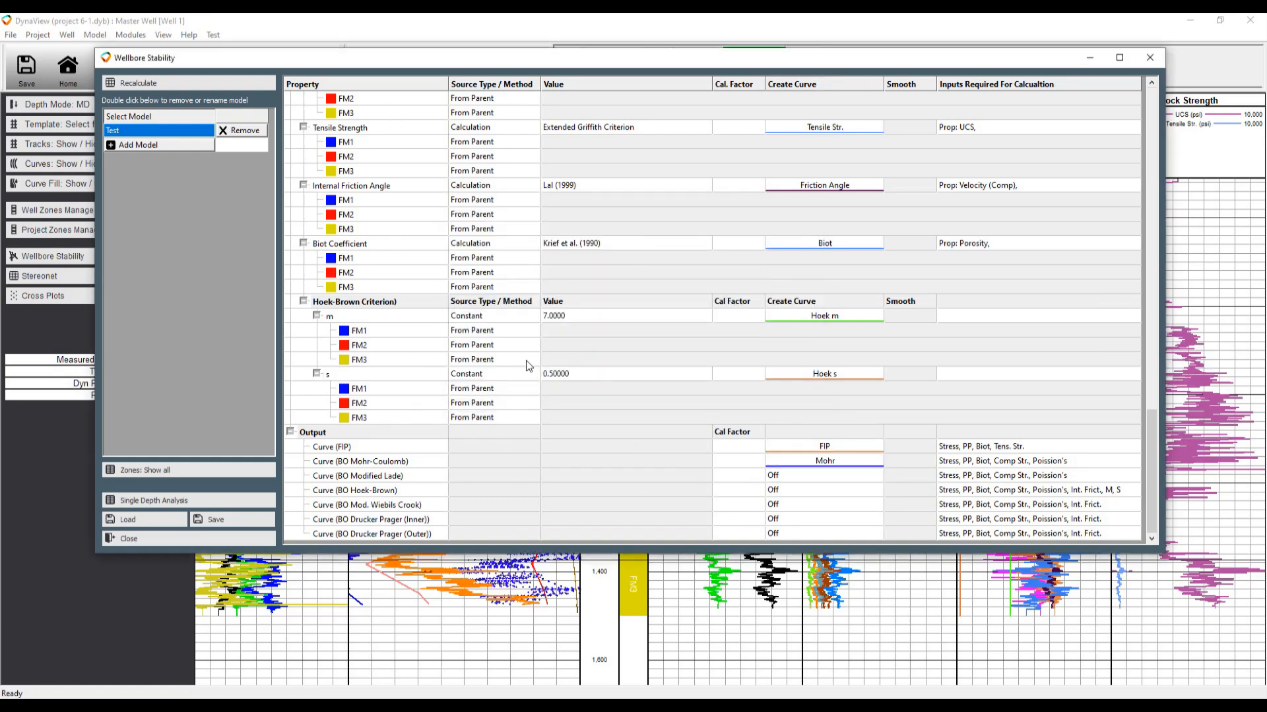
Check the method options for FM1 under Hoek-Brown m, and limit the property list to used zones
click(509, 333)
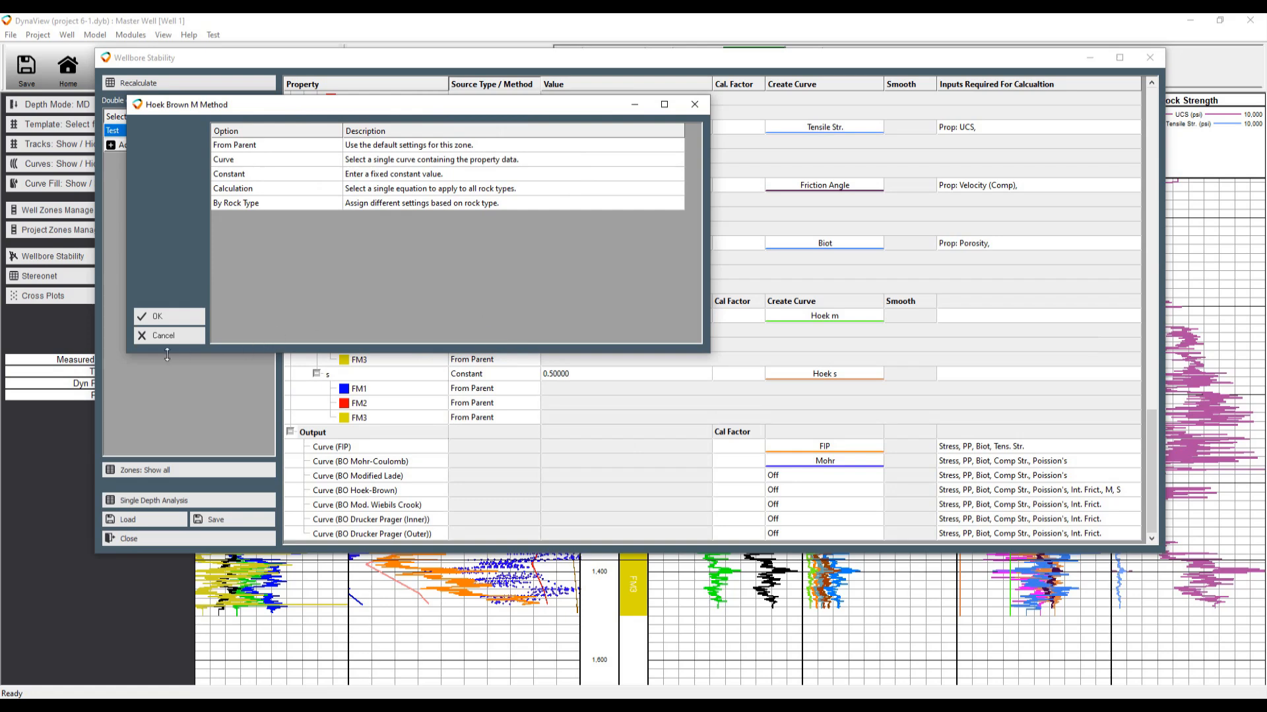
click(152, 339)
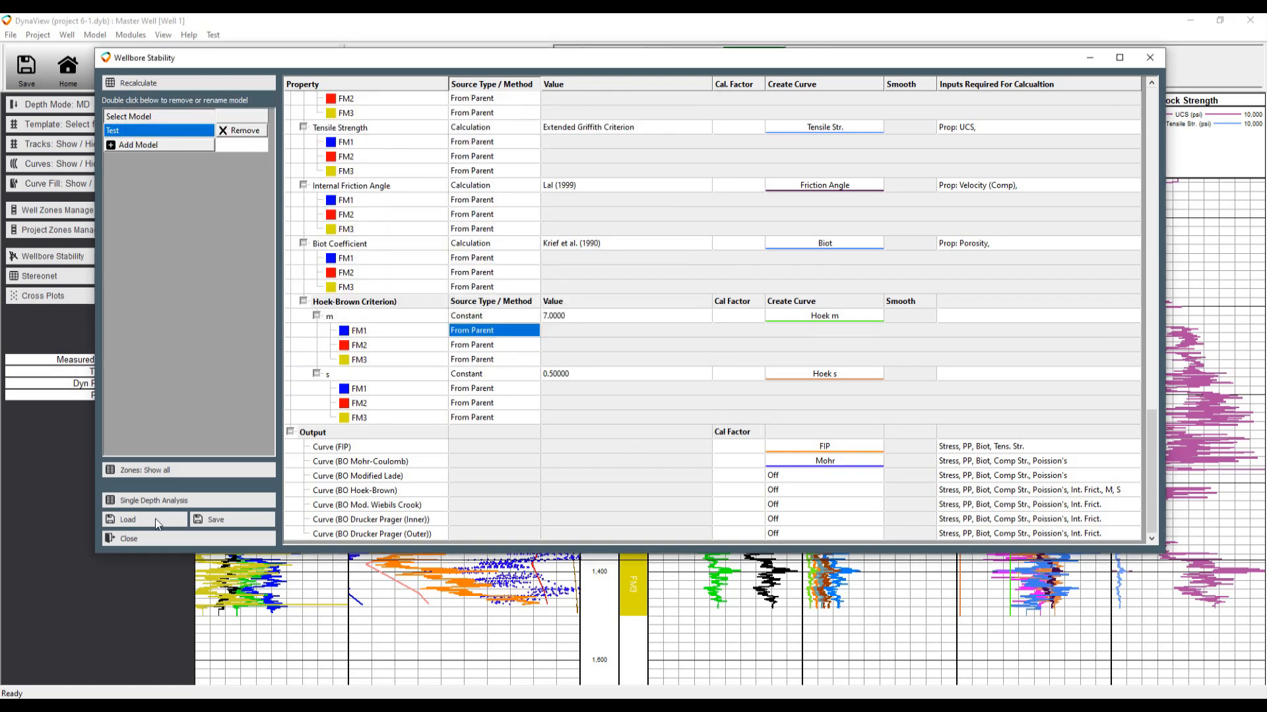
click(134, 473)
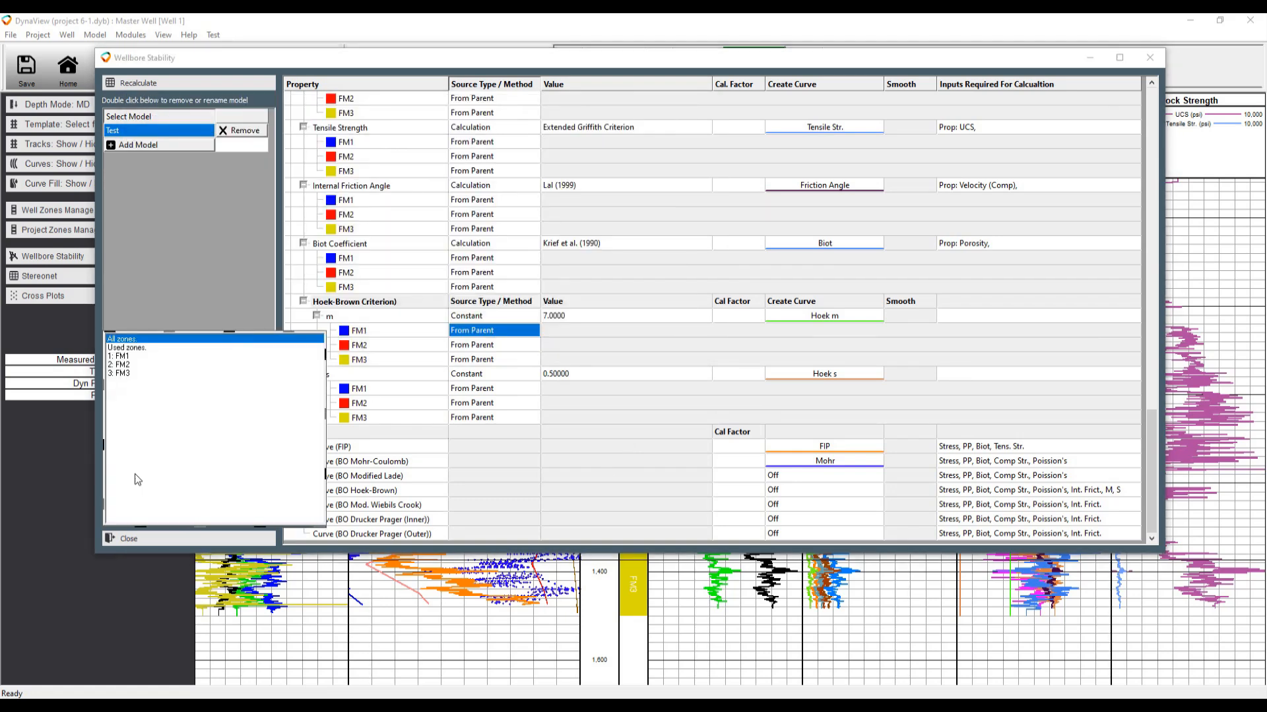
click(138, 354)
scroll(454, 357, up, 6)
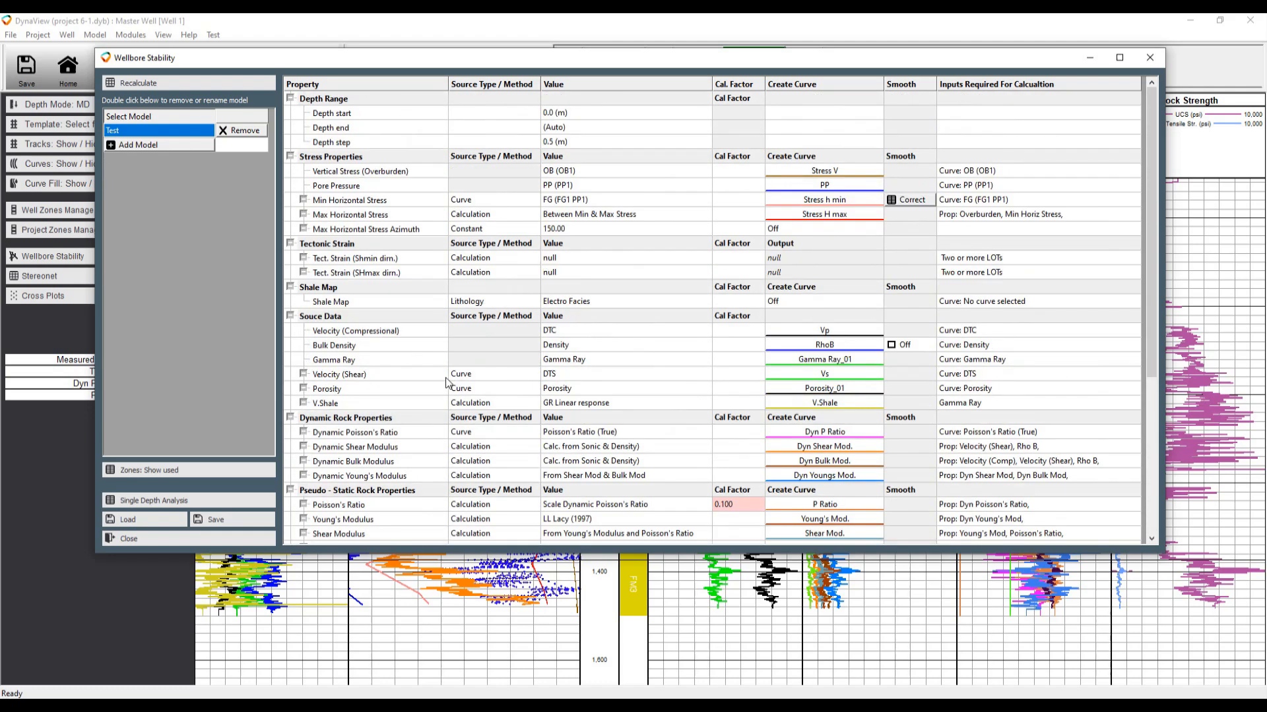
scroll(448, 383, down, 5)
scroll(447, 382, up, 5)
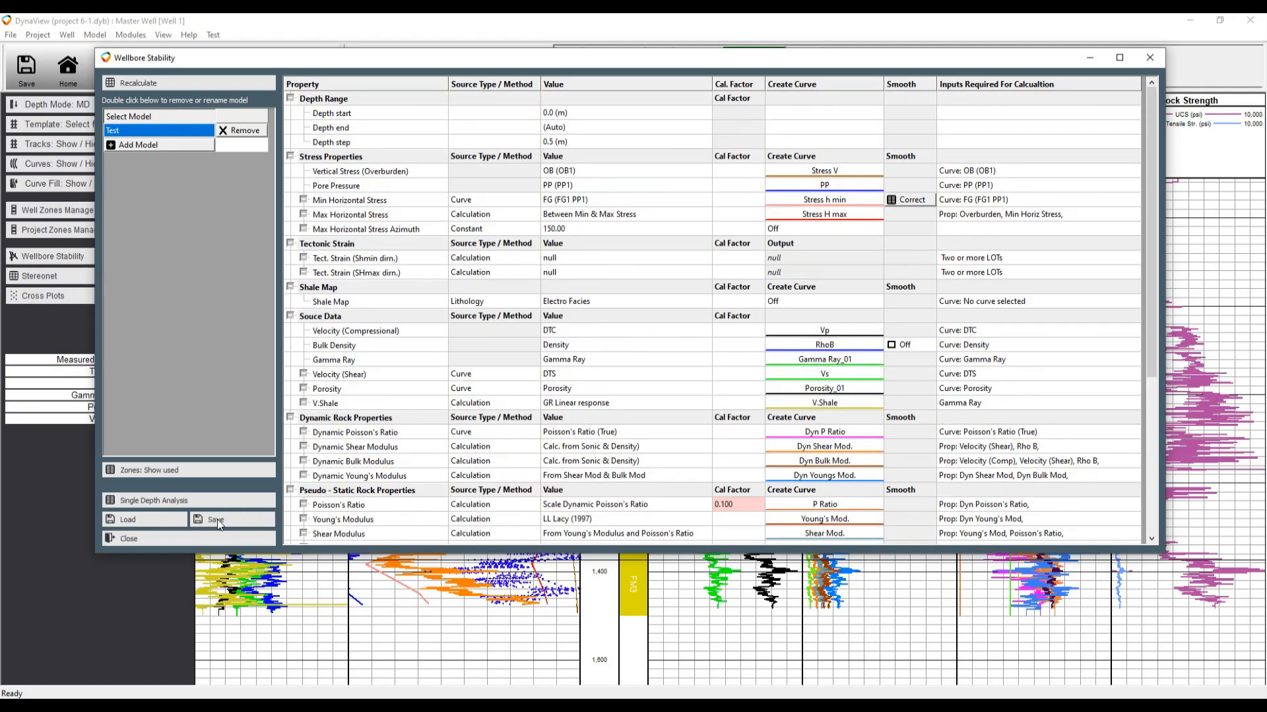
Check where the model can be saved, and move the Wellbore Stability window aside to examine the log tracks
click(216, 521)
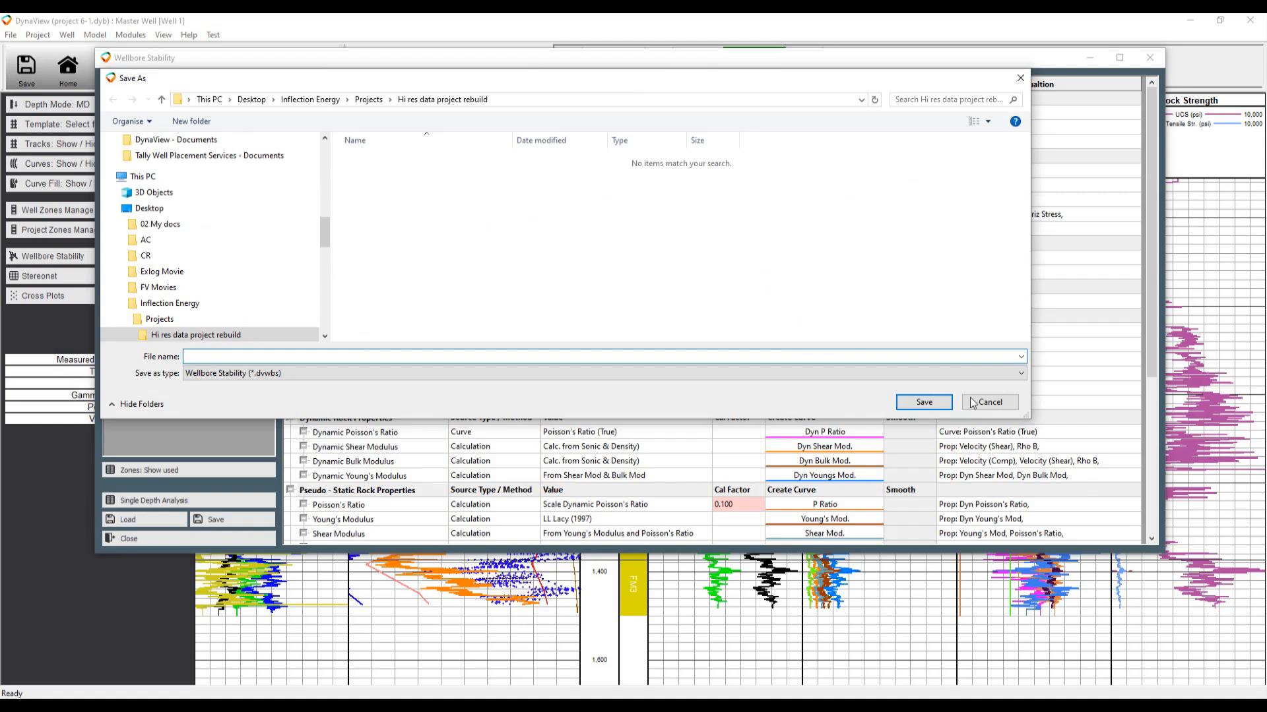
click(993, 407)
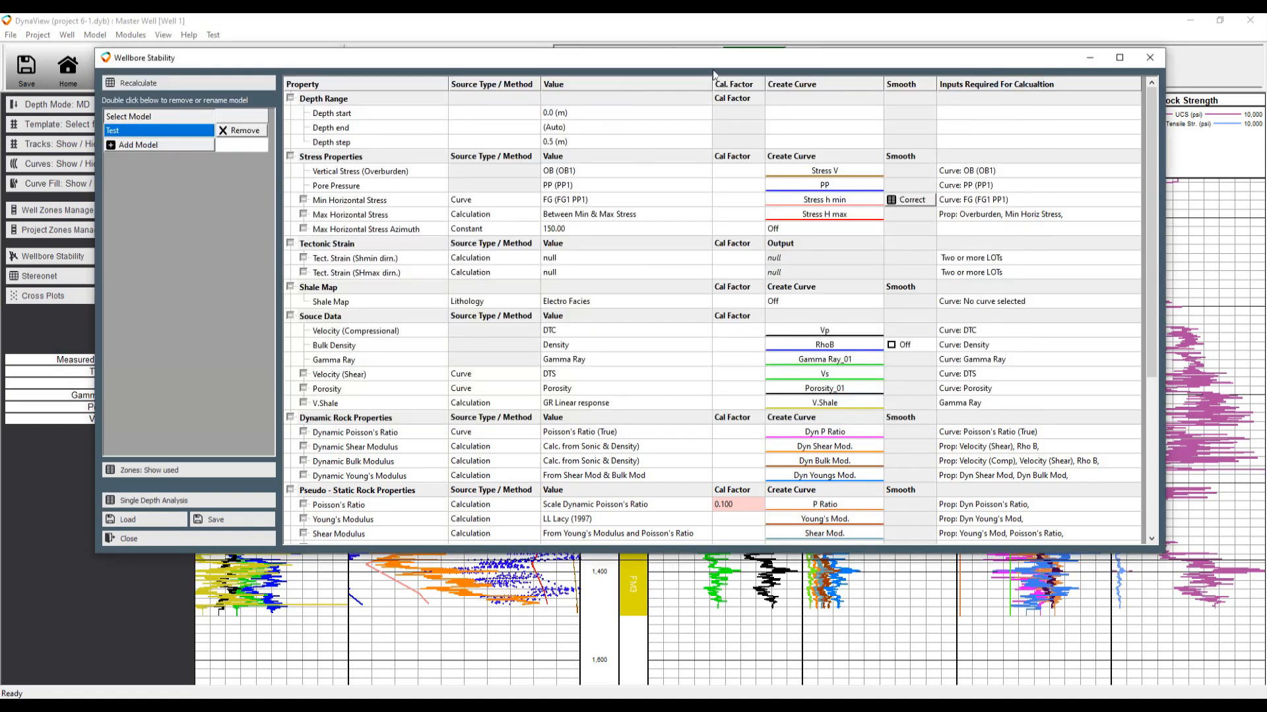
drag(718, 67, 751, 542)
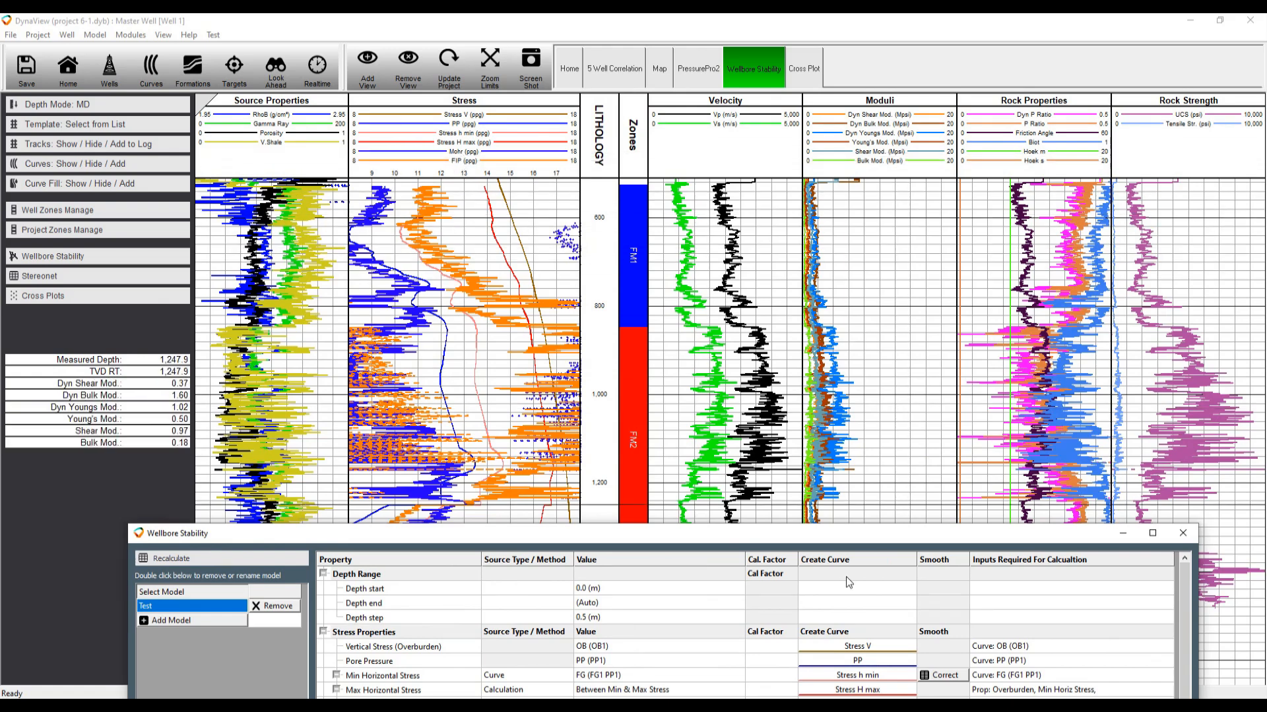
drag(780, 542, 827, 60)
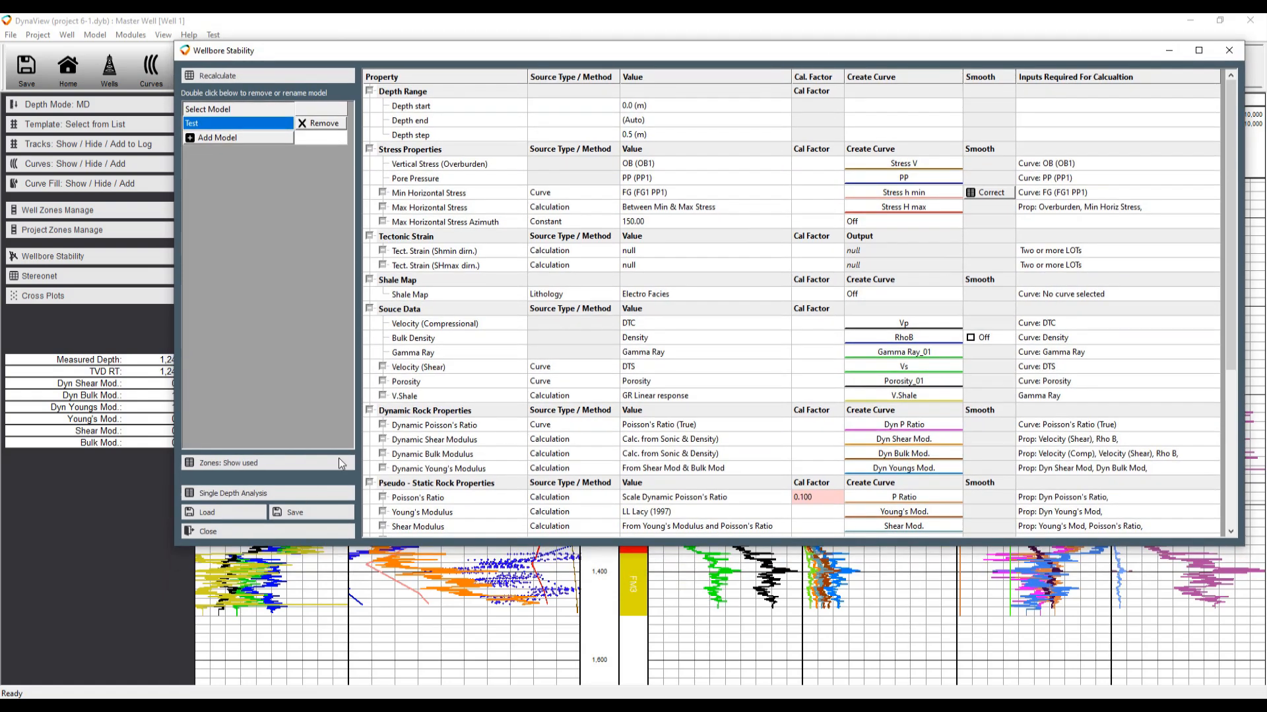
Run Single Depth Analysis and set the minimum tectonic strain to 0.00 ppg, closing the analysis when done
click(275, 494)
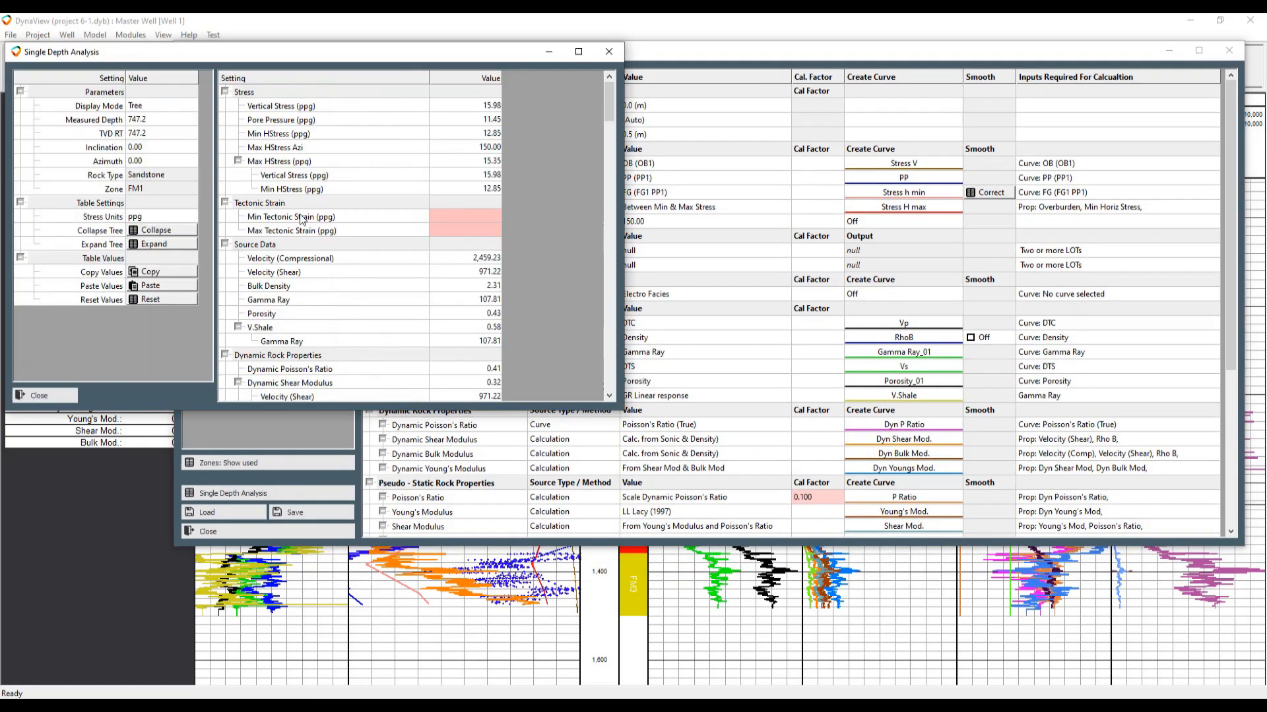
click(460, 216)
click(460, 217)
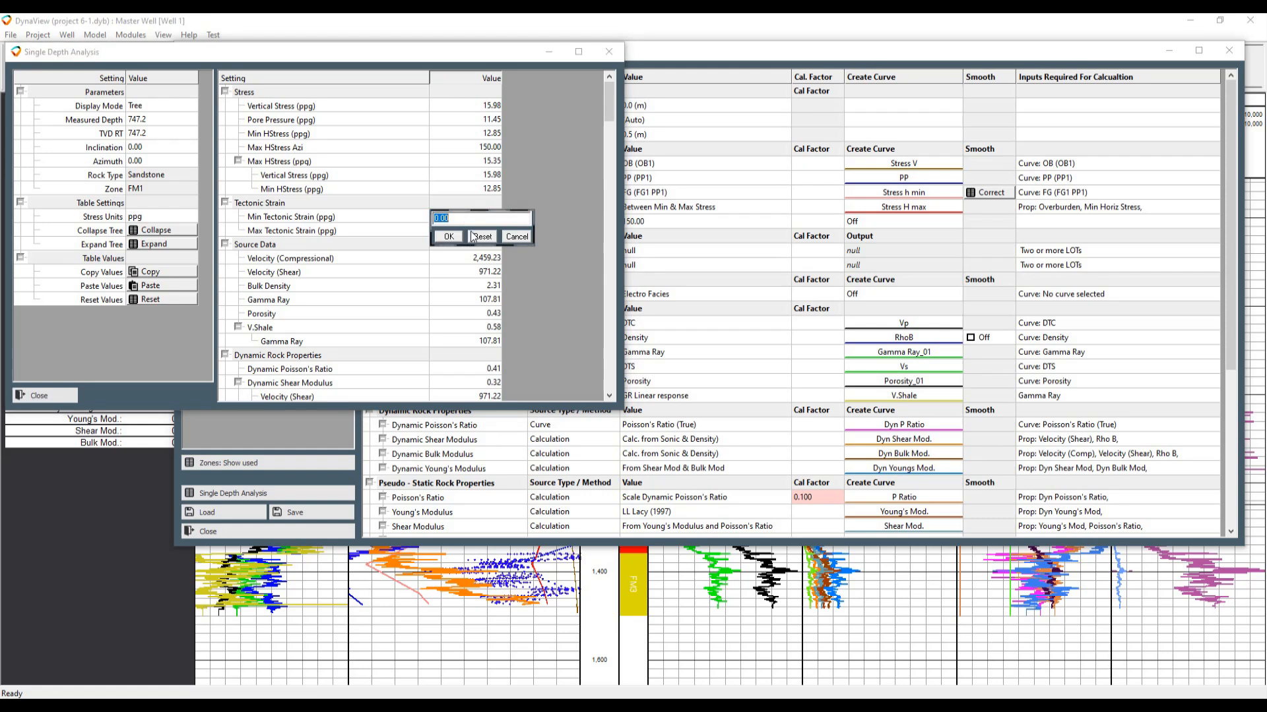
click(450, 239)
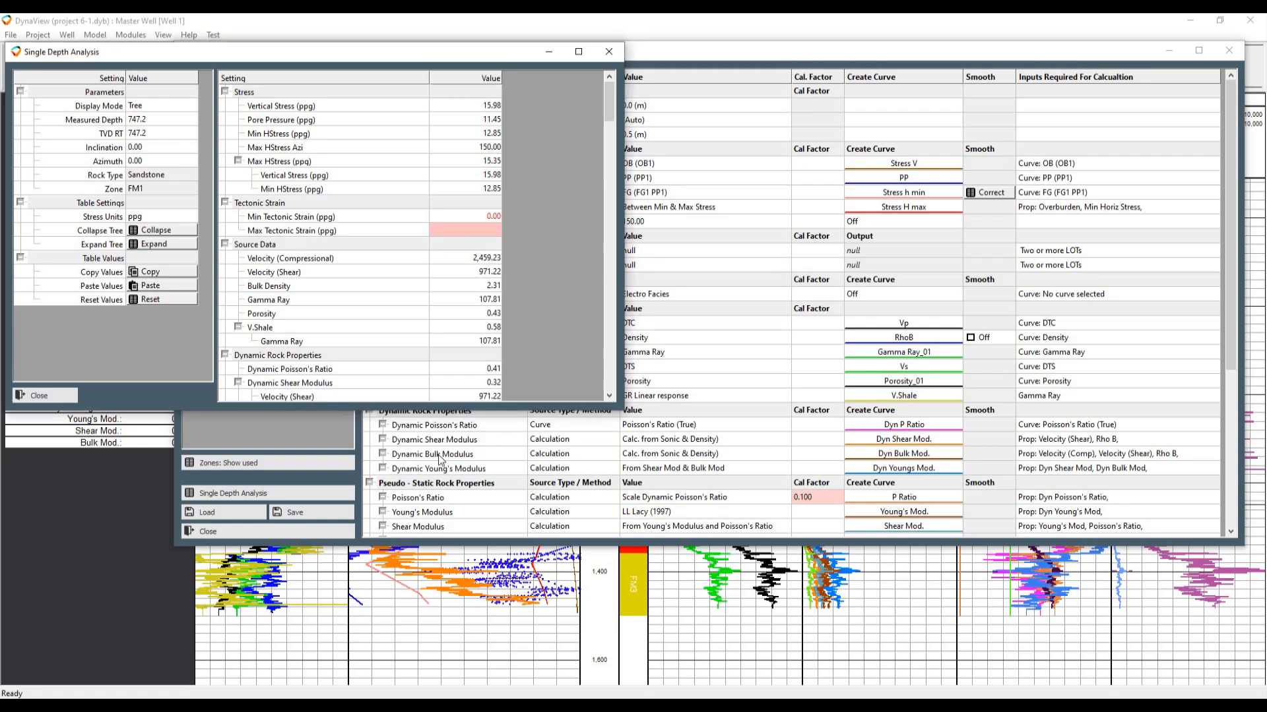
click(38, 396)
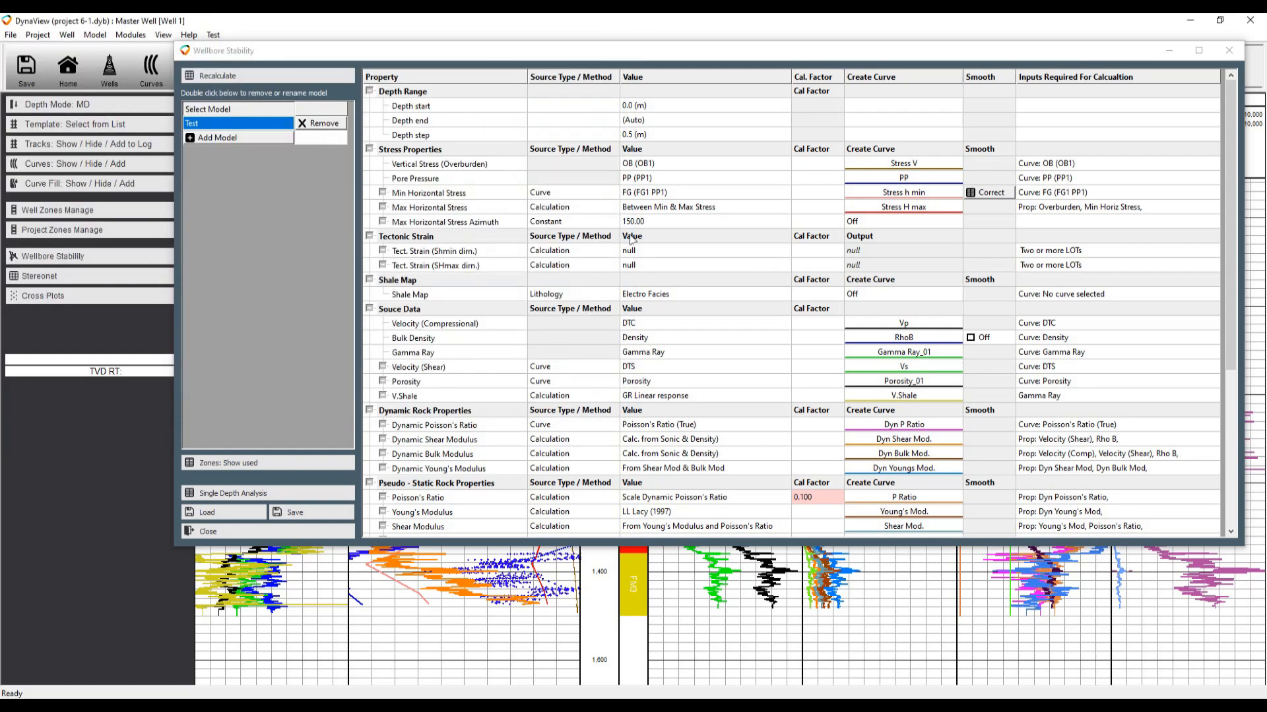
Collapse and re-expand the Tectonic Strain section, and close the Wellbore Stability window
double_click(699, 236)
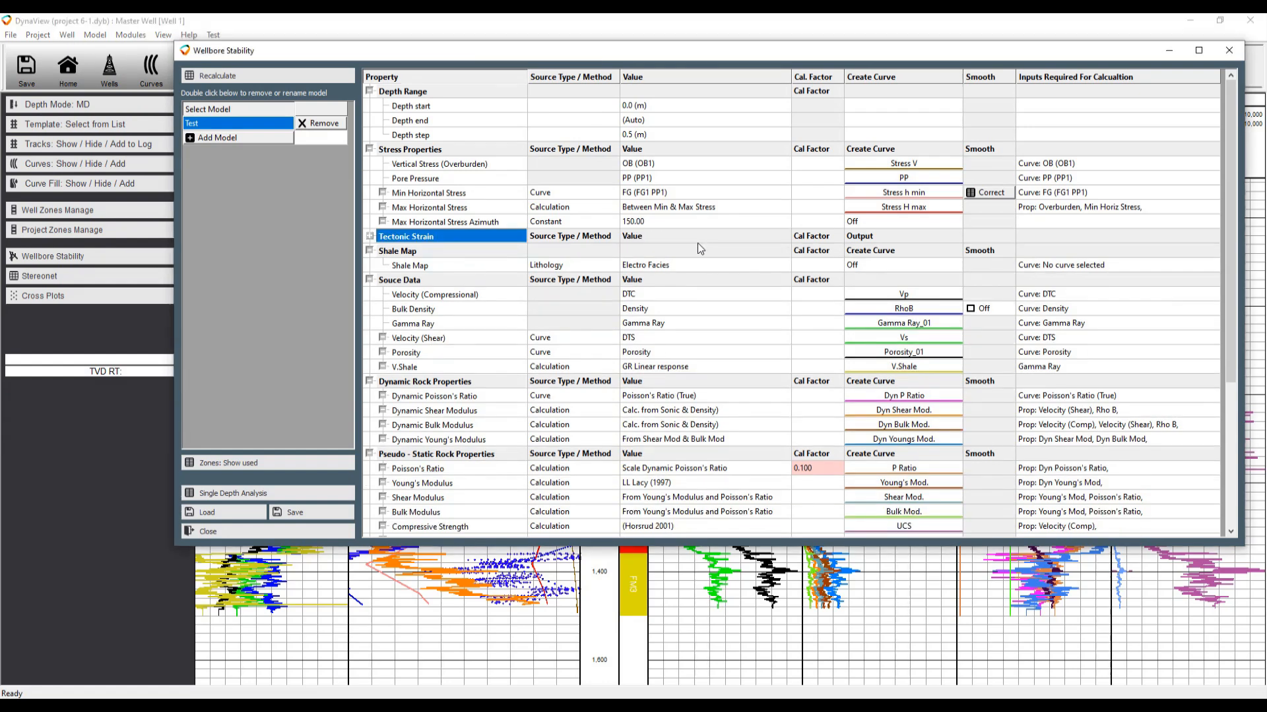
scroll(699, 244, down, 2)
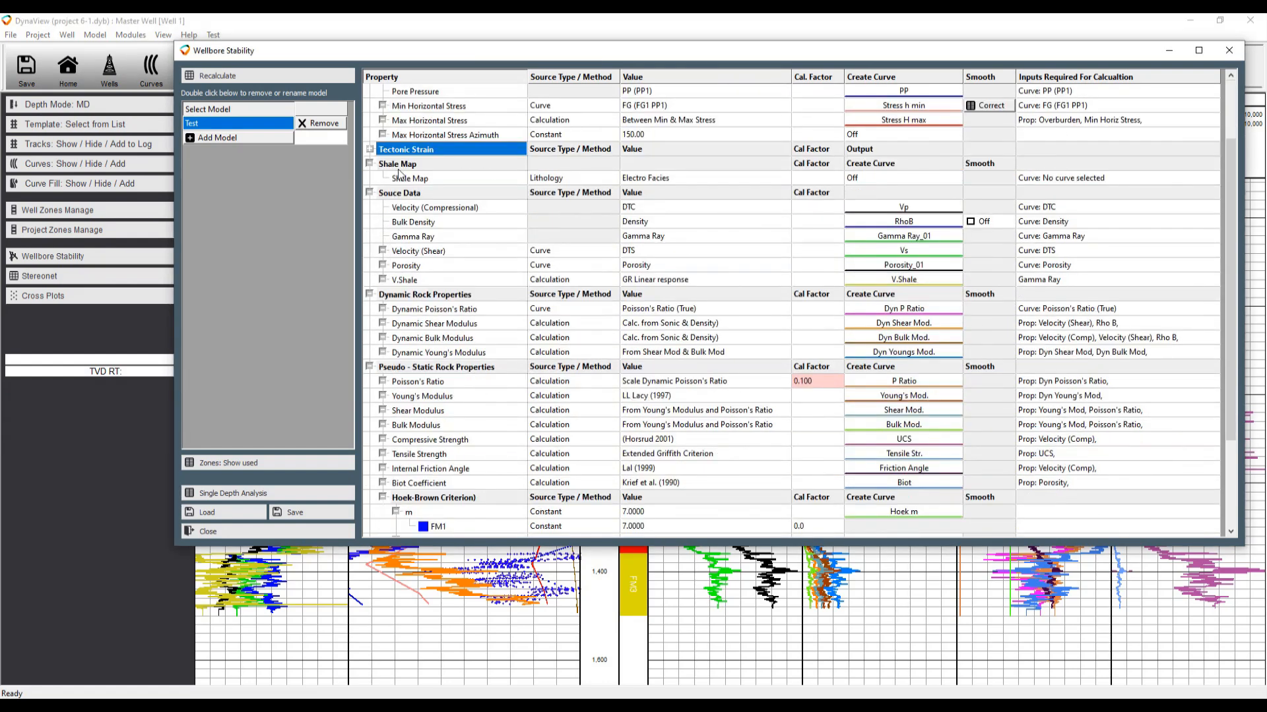
click(370, 149)
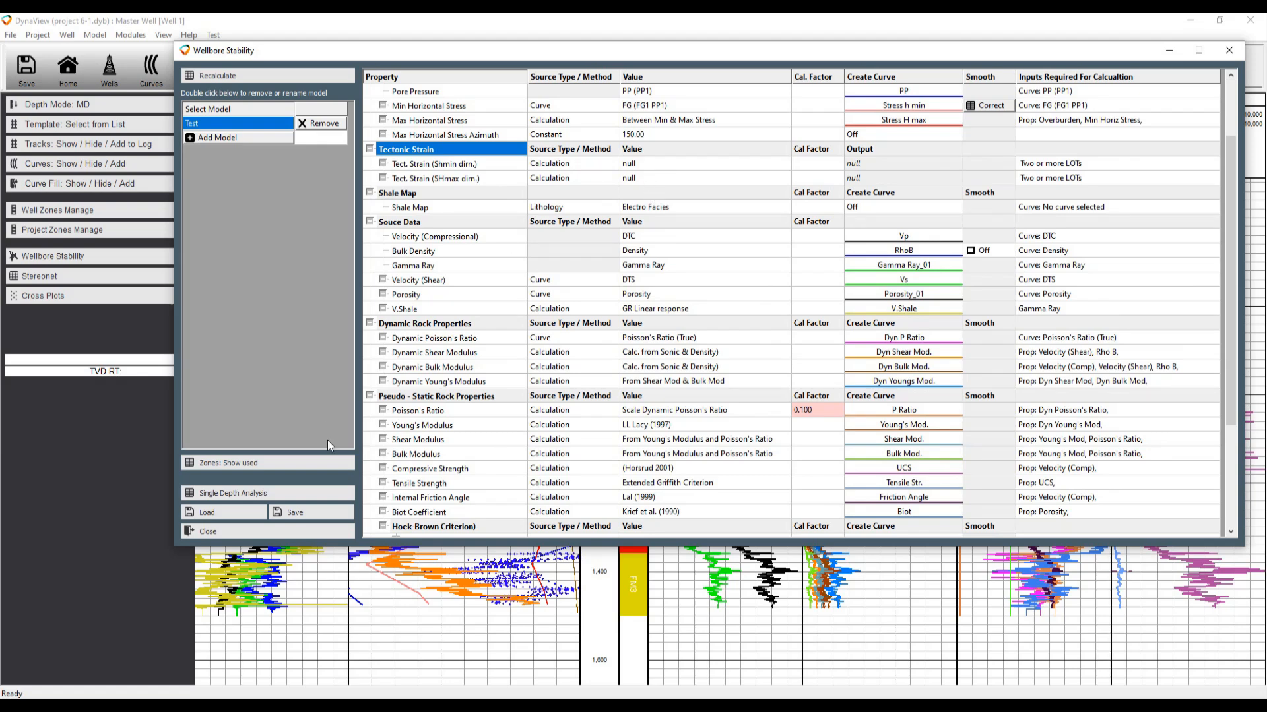
click(261, 535)
Open the stereonet and compare its Stress (Radial), Stress (Parallel) and FIP modes
click(43, 276)
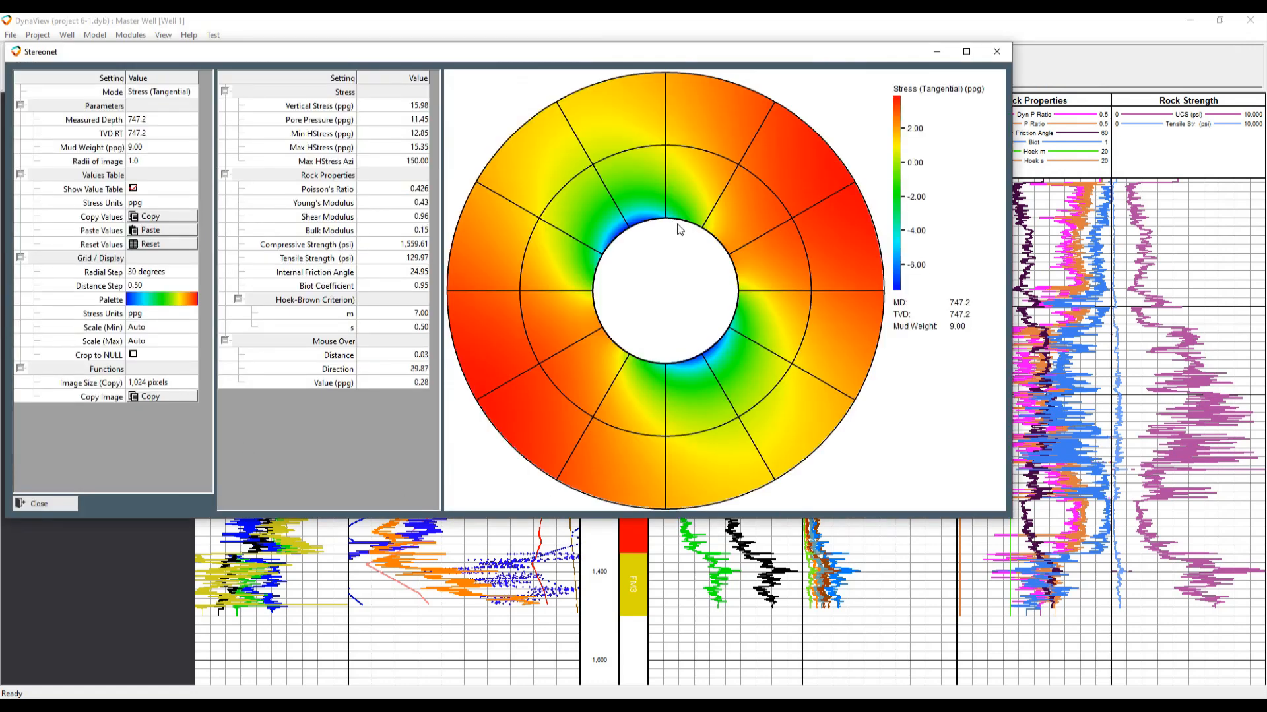
click(162, 92)
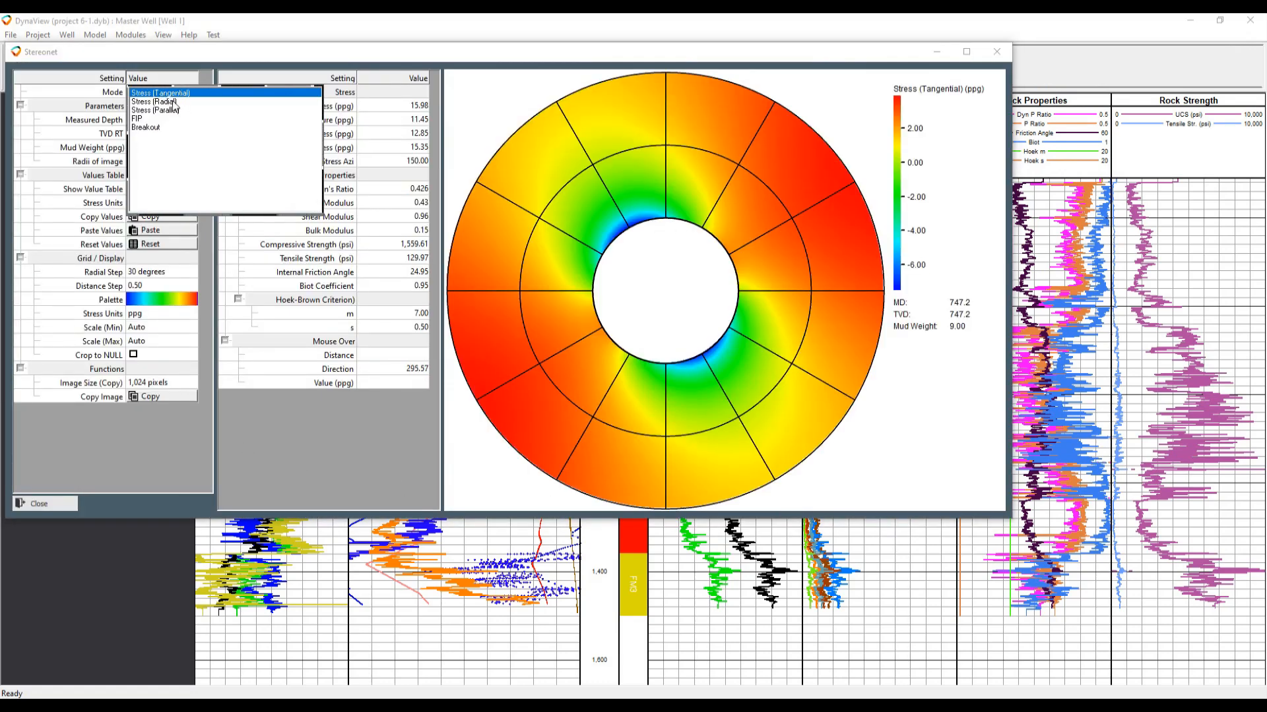
click(172, 101)
click(162, 92)
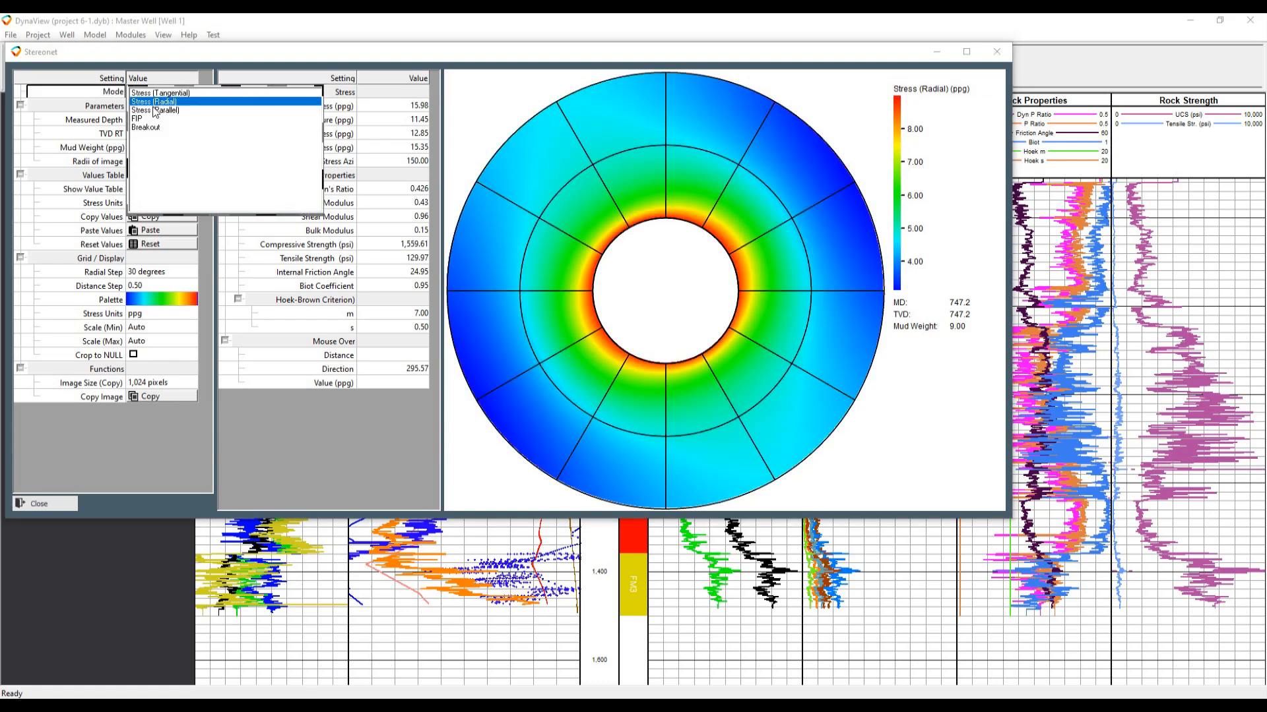
click(156, 111)
click(152, 92)
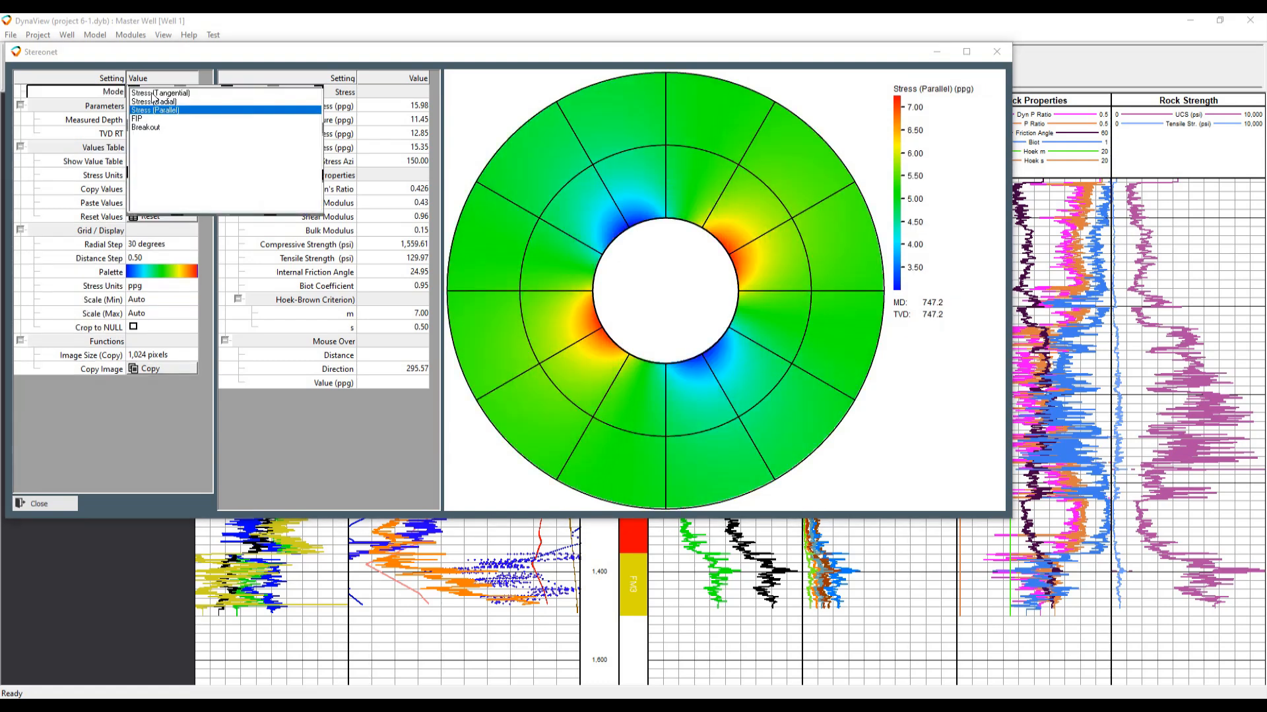
click(158, 112)
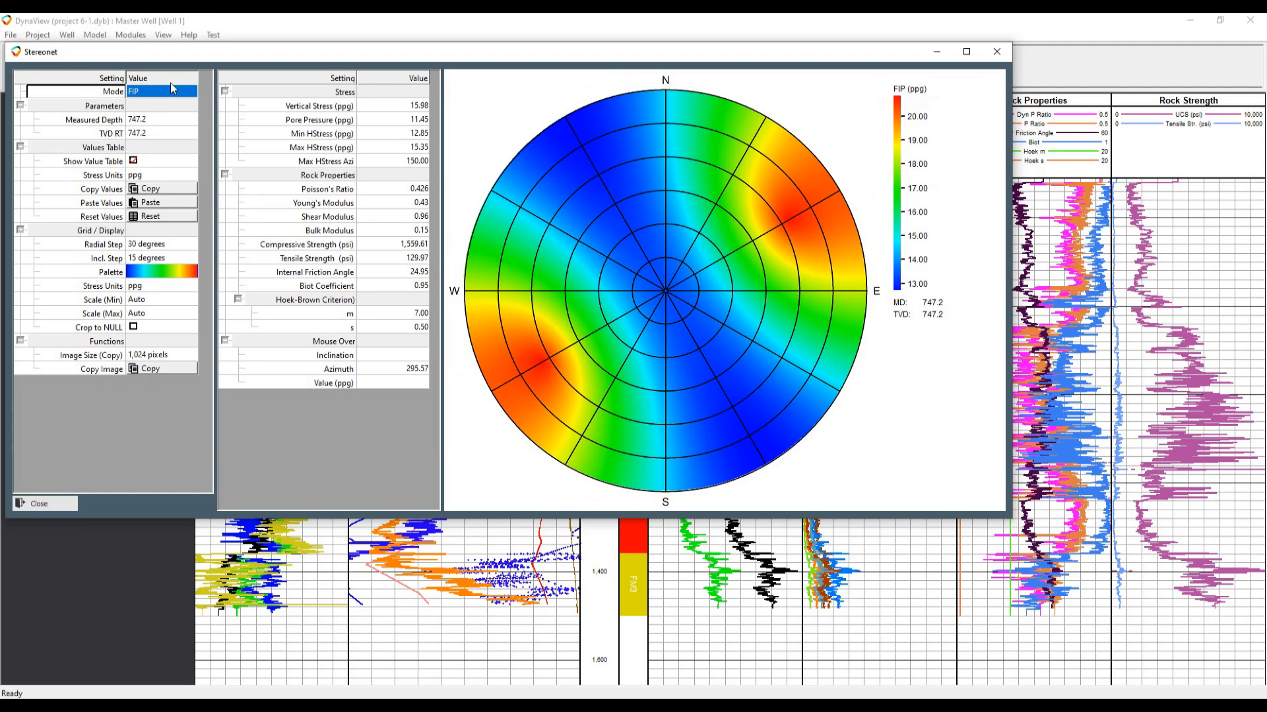
Switch the stereonet to Breakout mode, view the Lade model, and settle on the Hoek Brown model
click(169, 92)
click(152, 128)
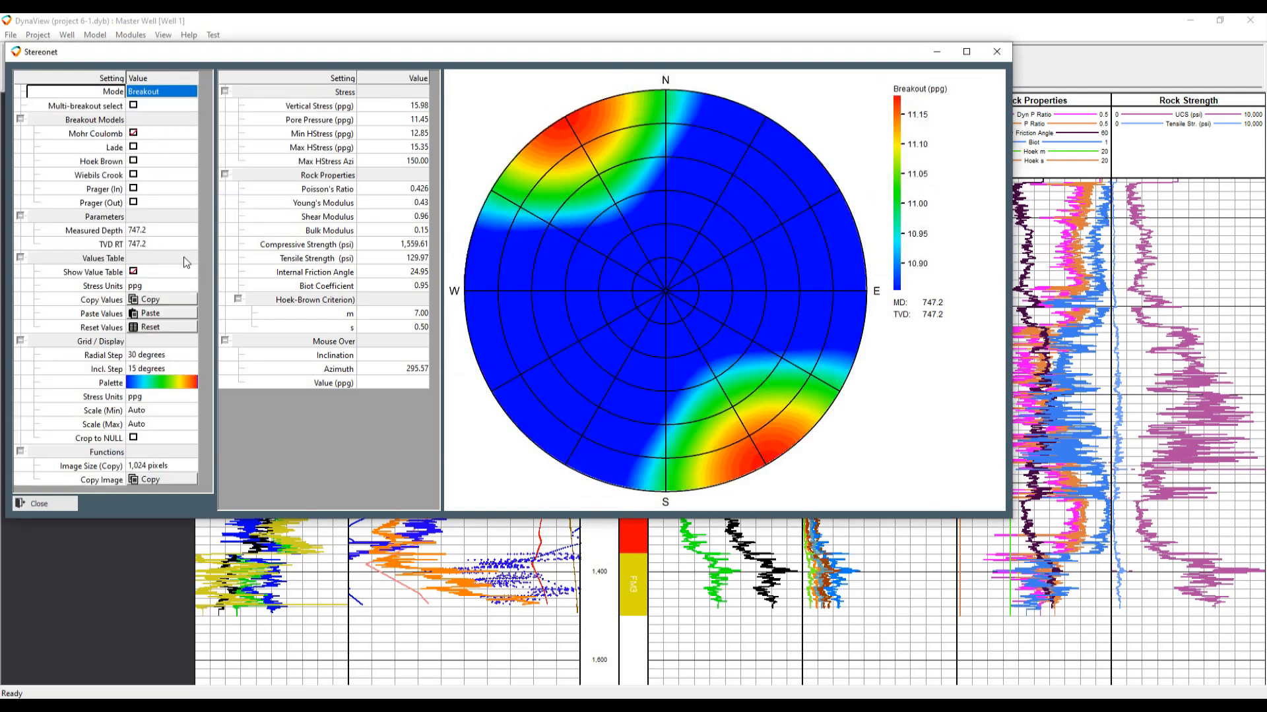
click(134, 146)
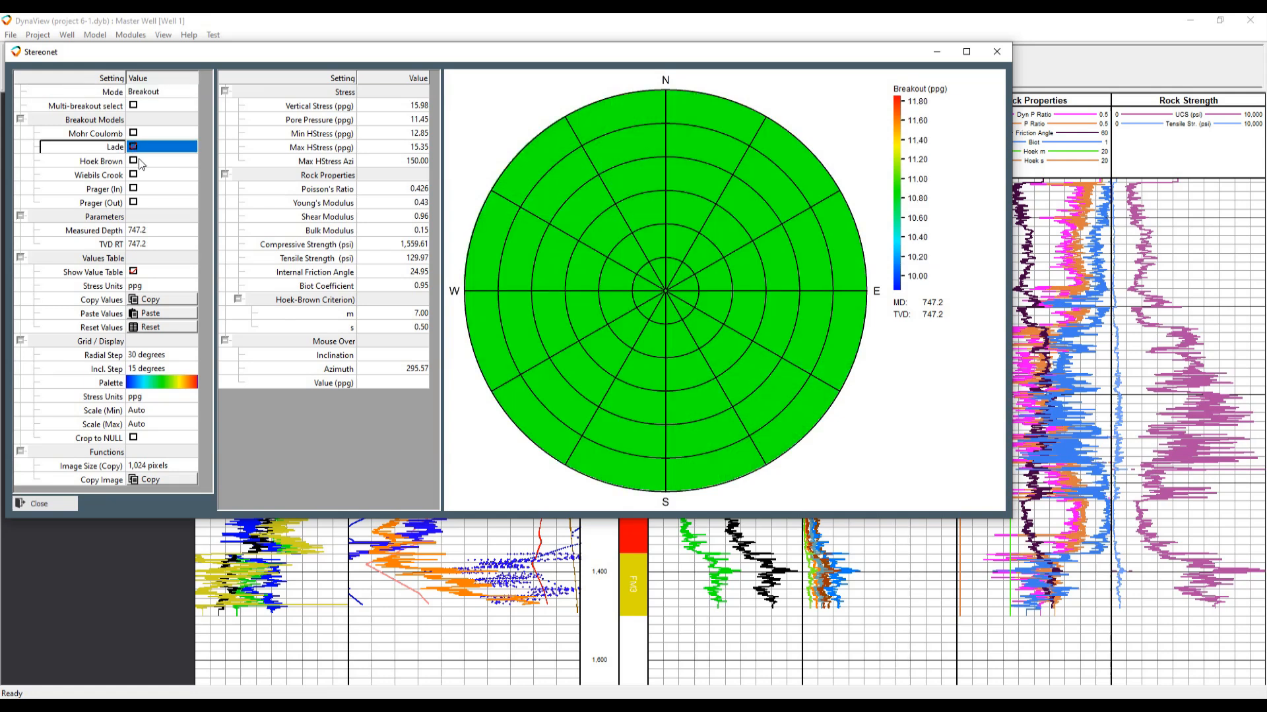
click(135, 161)
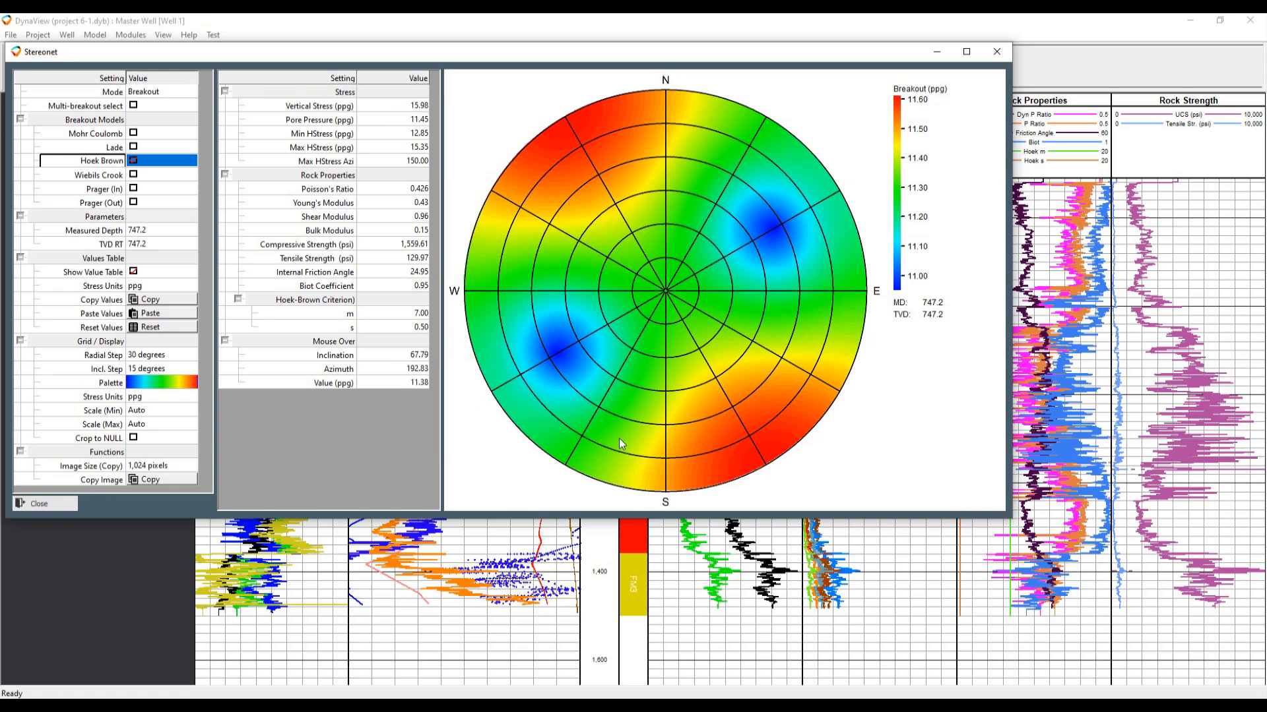
Try a pore pressure of 13 ppg in the stereonet's stress values, and reset it
click(400, 125)
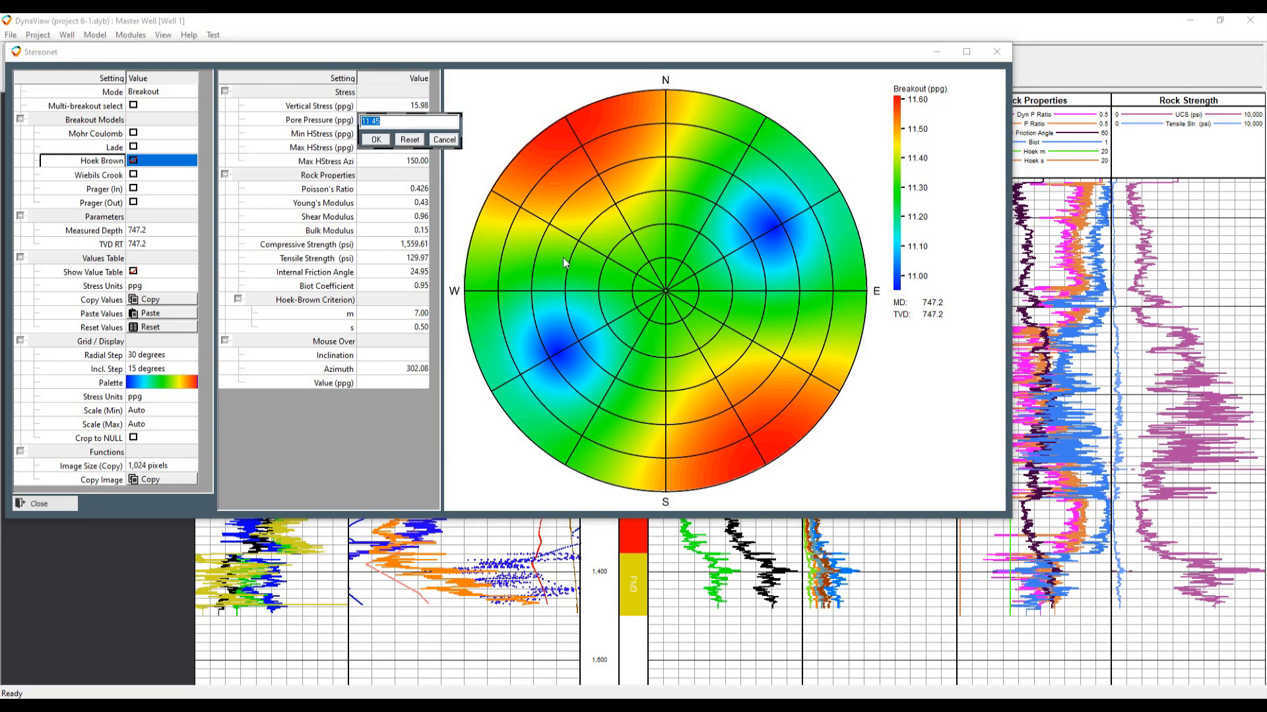
text(13)
key(Return)
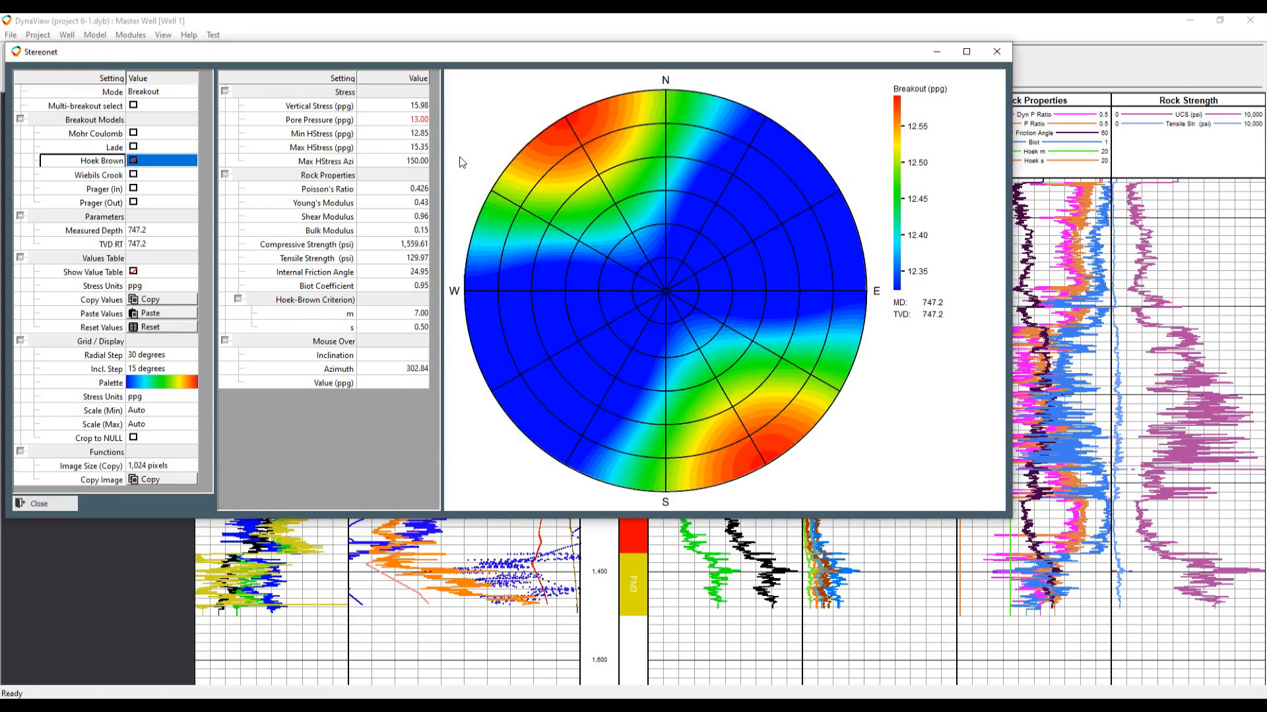
click(409, 140)
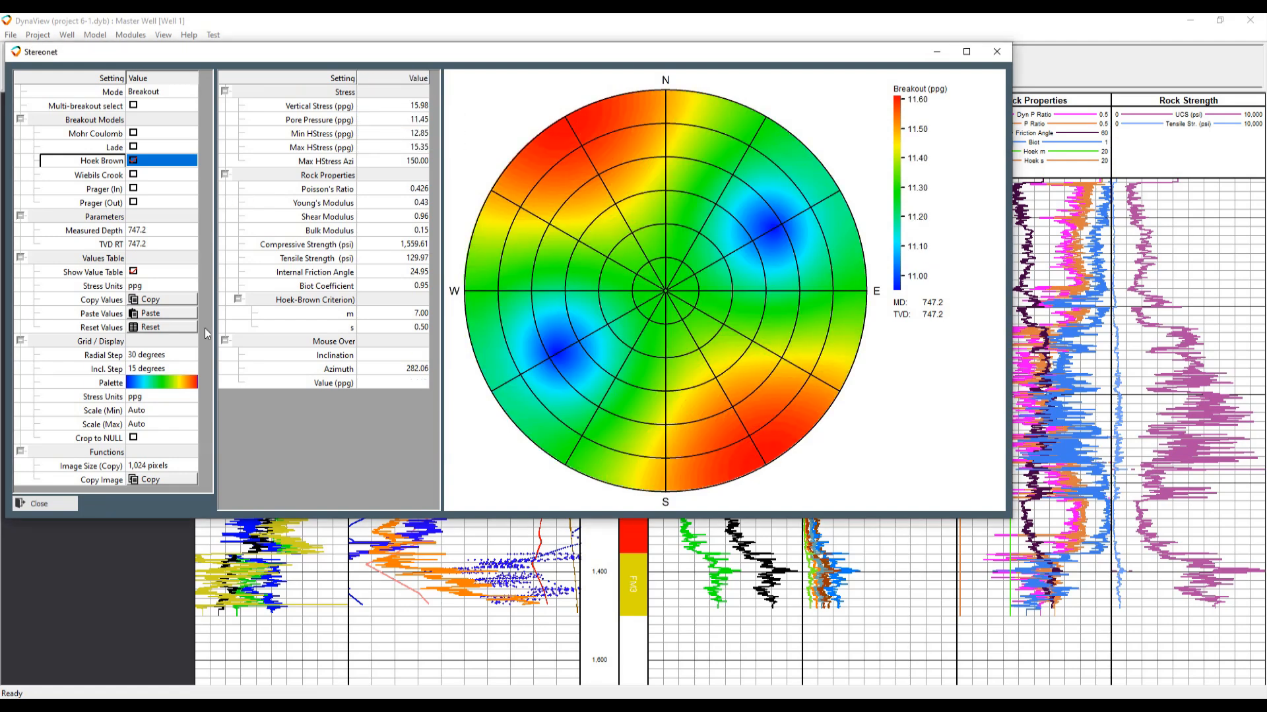
Preview the Clastics and Geological palettes on the stereonet, and apply the RBG palette
click(161, 385)
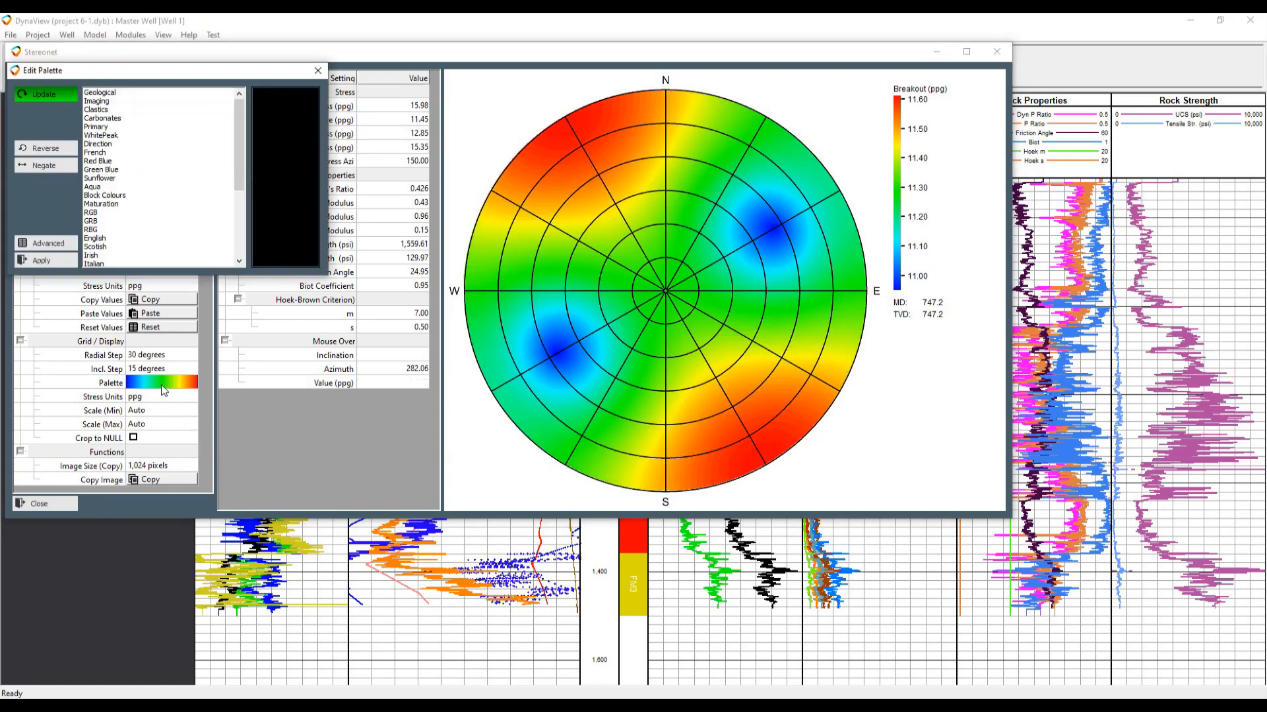
click(102, 136)
key(Up)
key(Up)
key(Up)
key(Up)
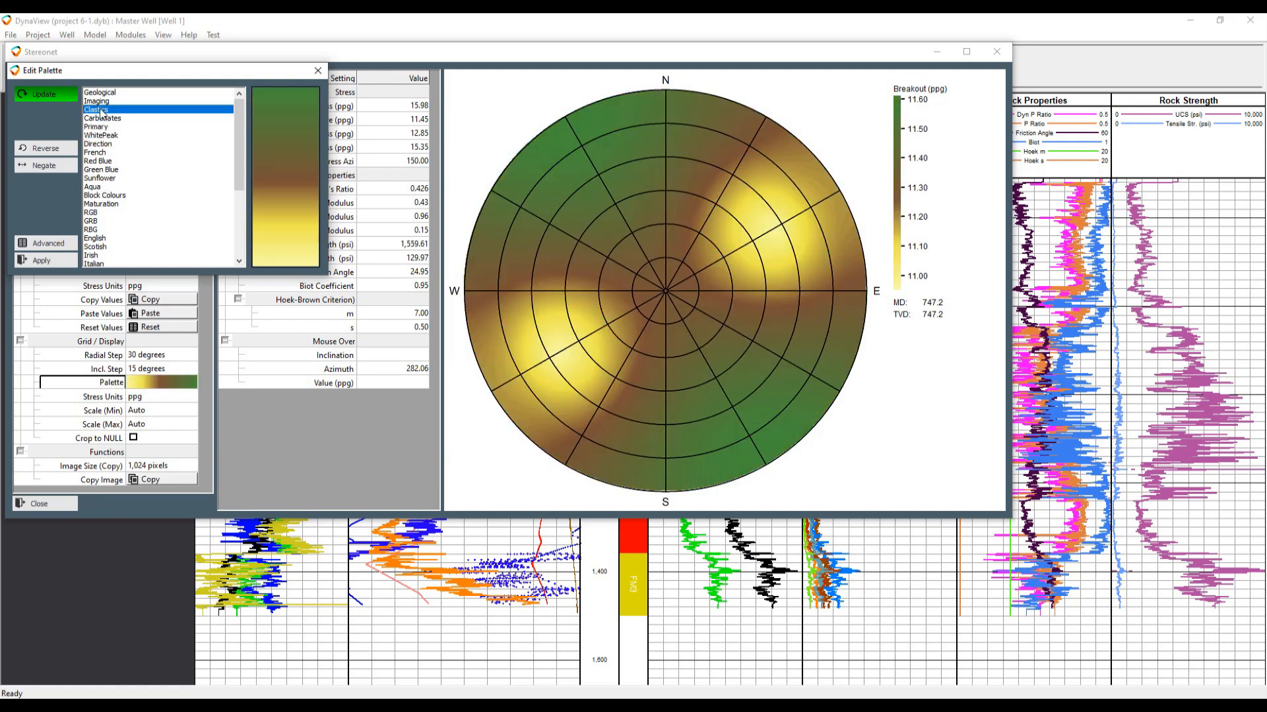
click(108, 94)
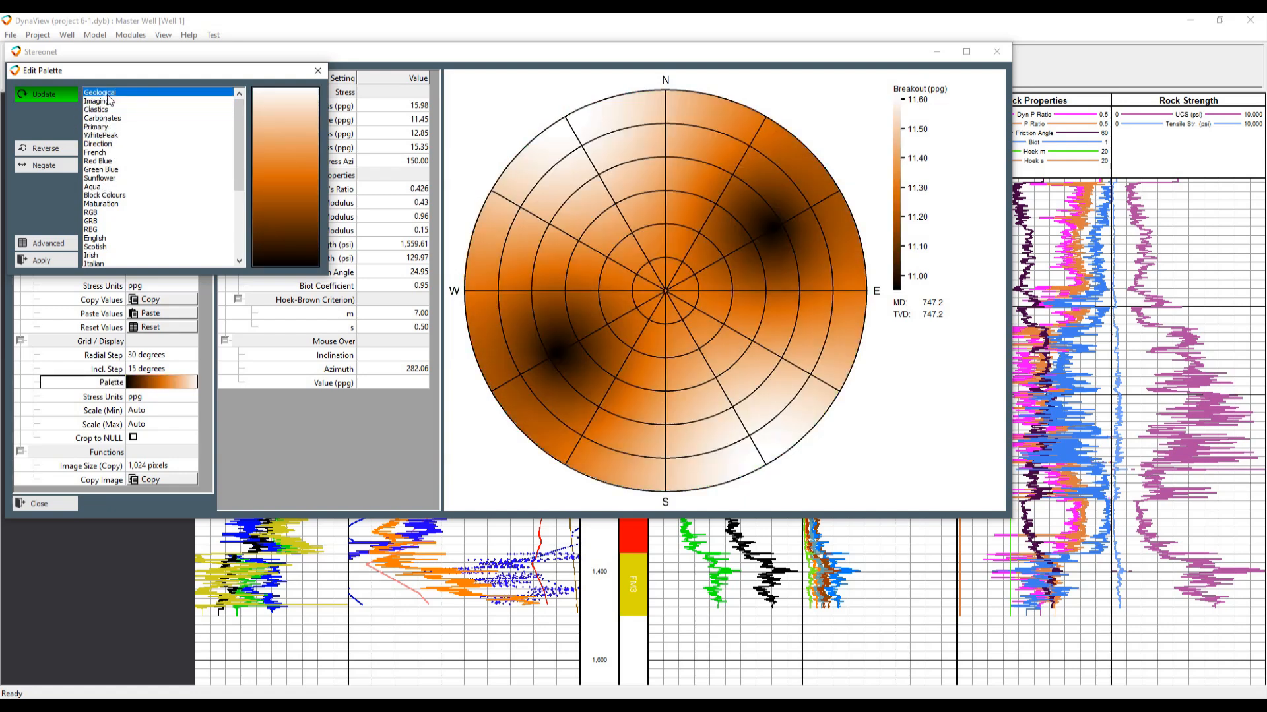
click(105, 237)
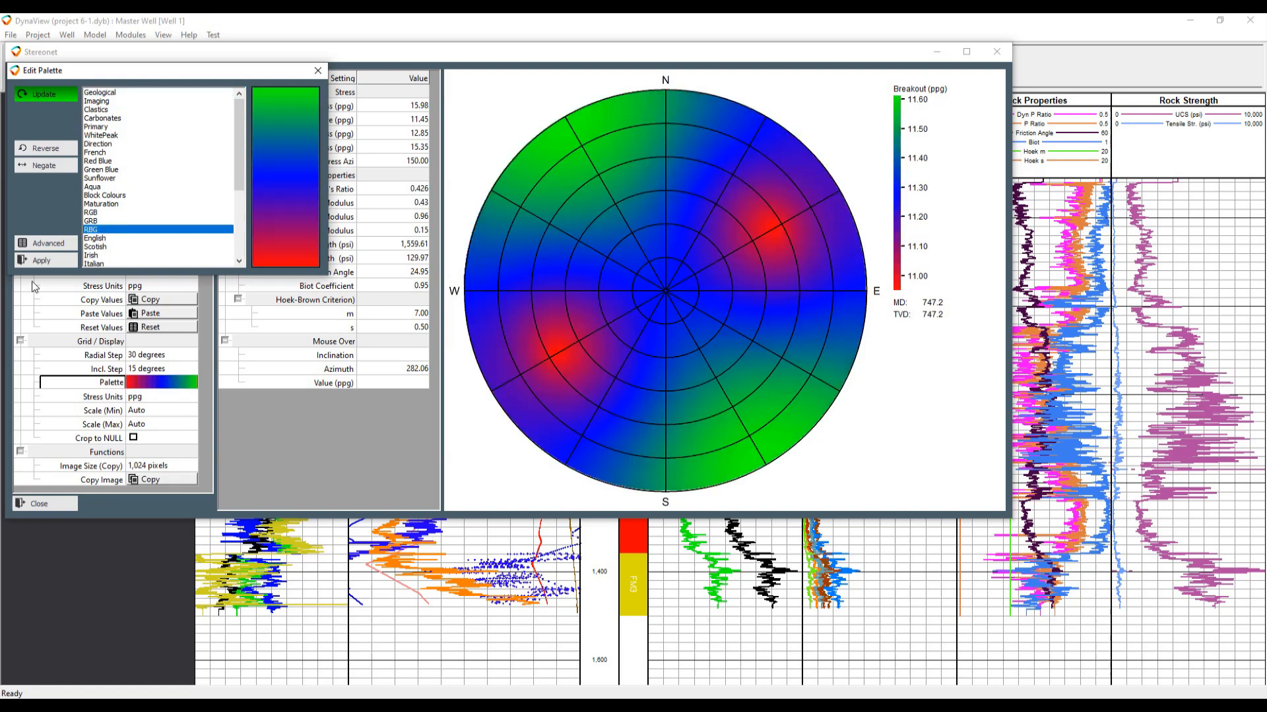
click(41, 261)
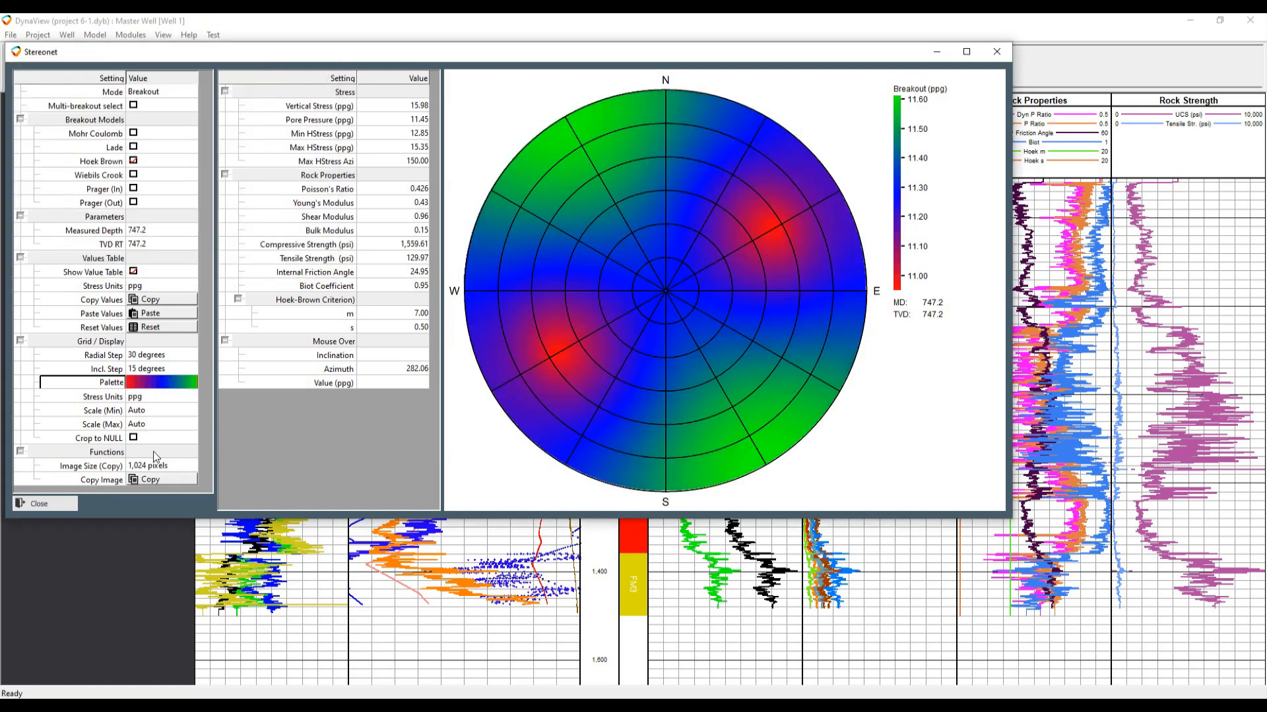